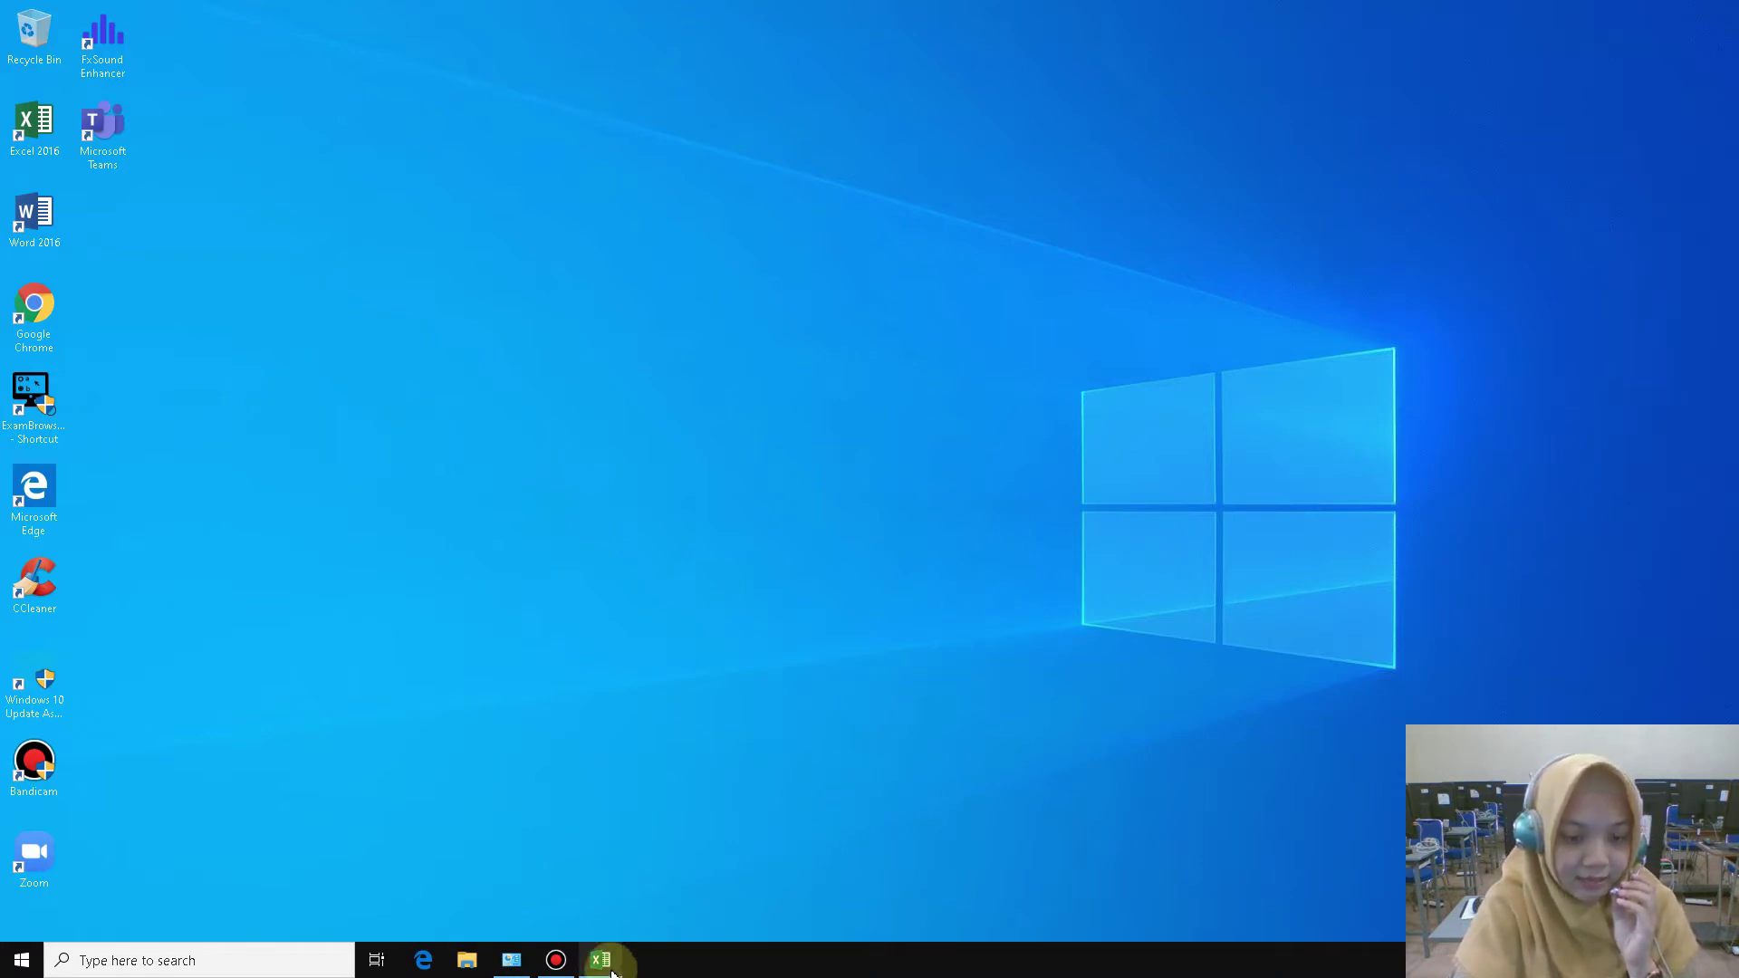
Switch to the materi video.xlsx workbook in Excel and restrict the Nilai cells C3:C12 to decimals between 0 and 100.
click(607, 969)
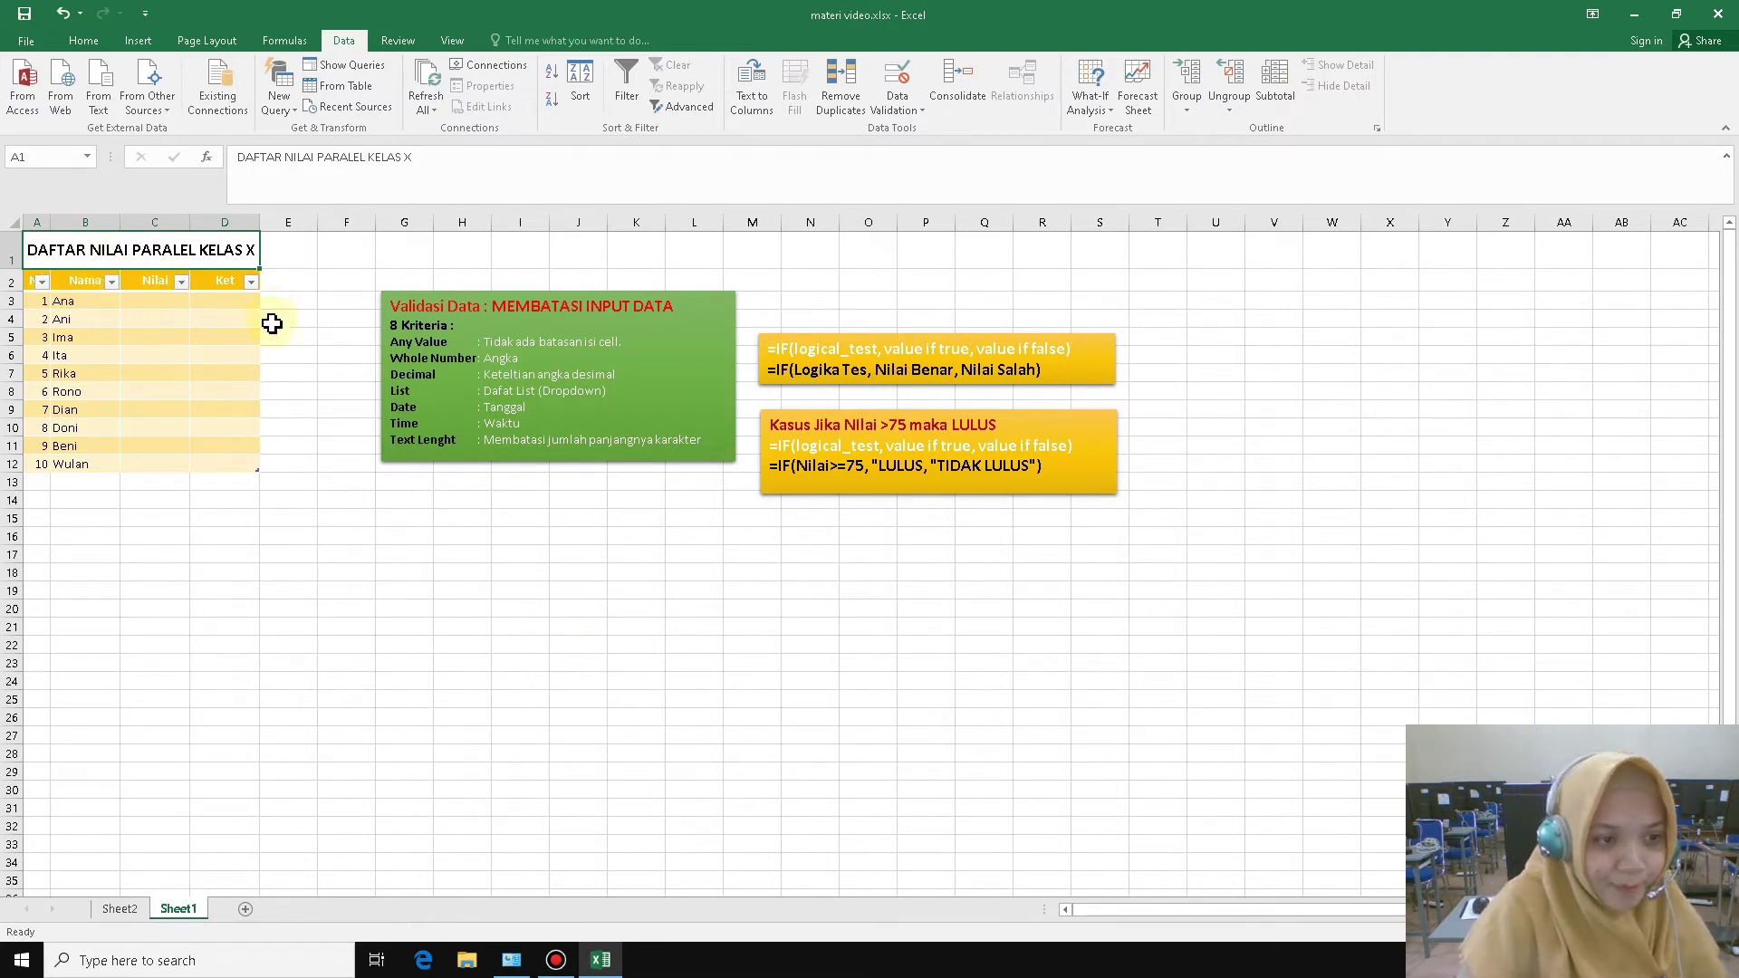
click(154, 301)
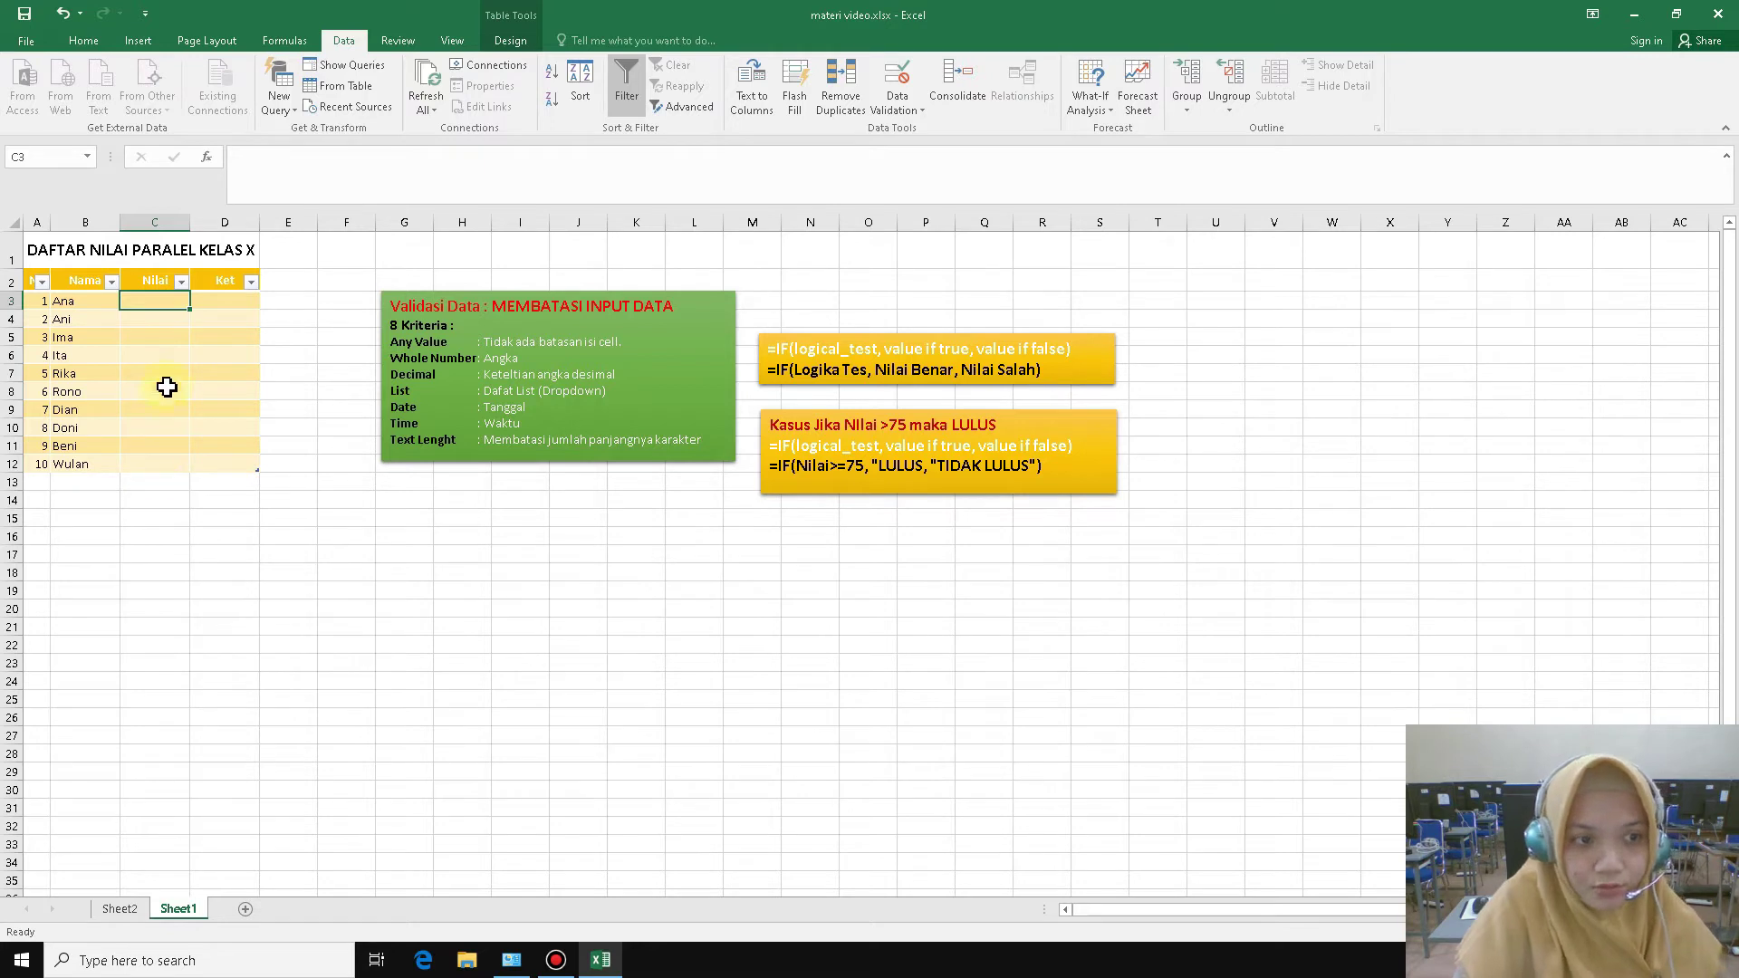
drag(155, 300, 155, 468)
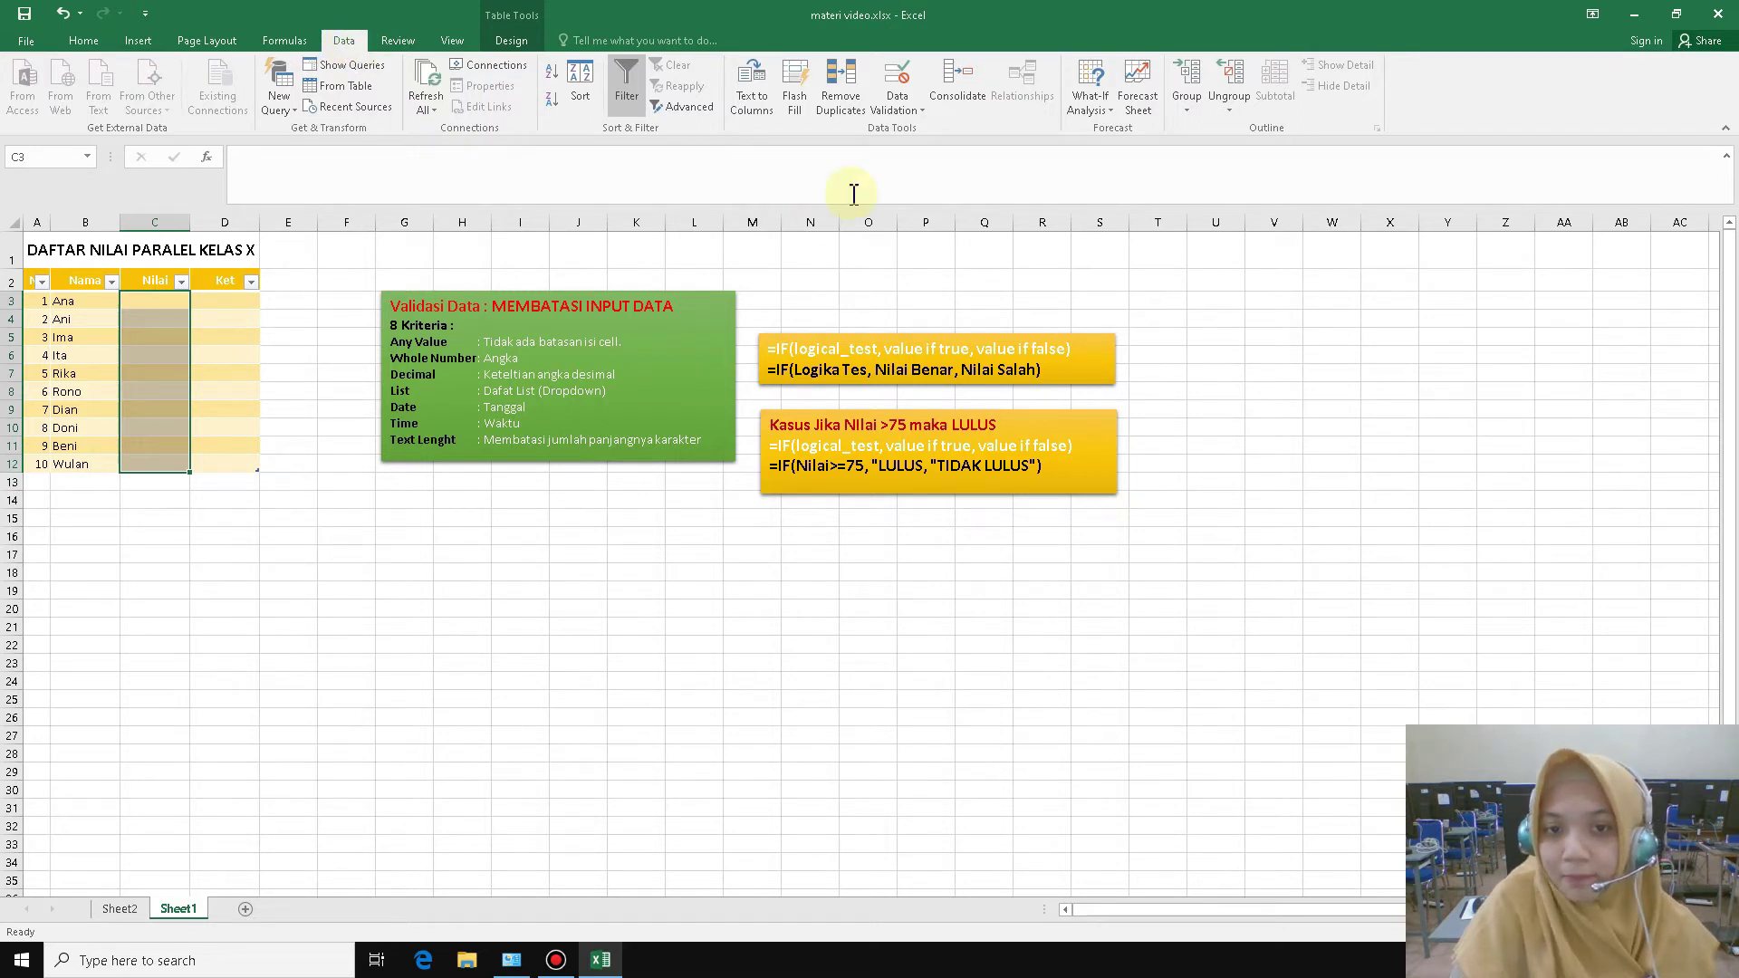
click(922, 111)
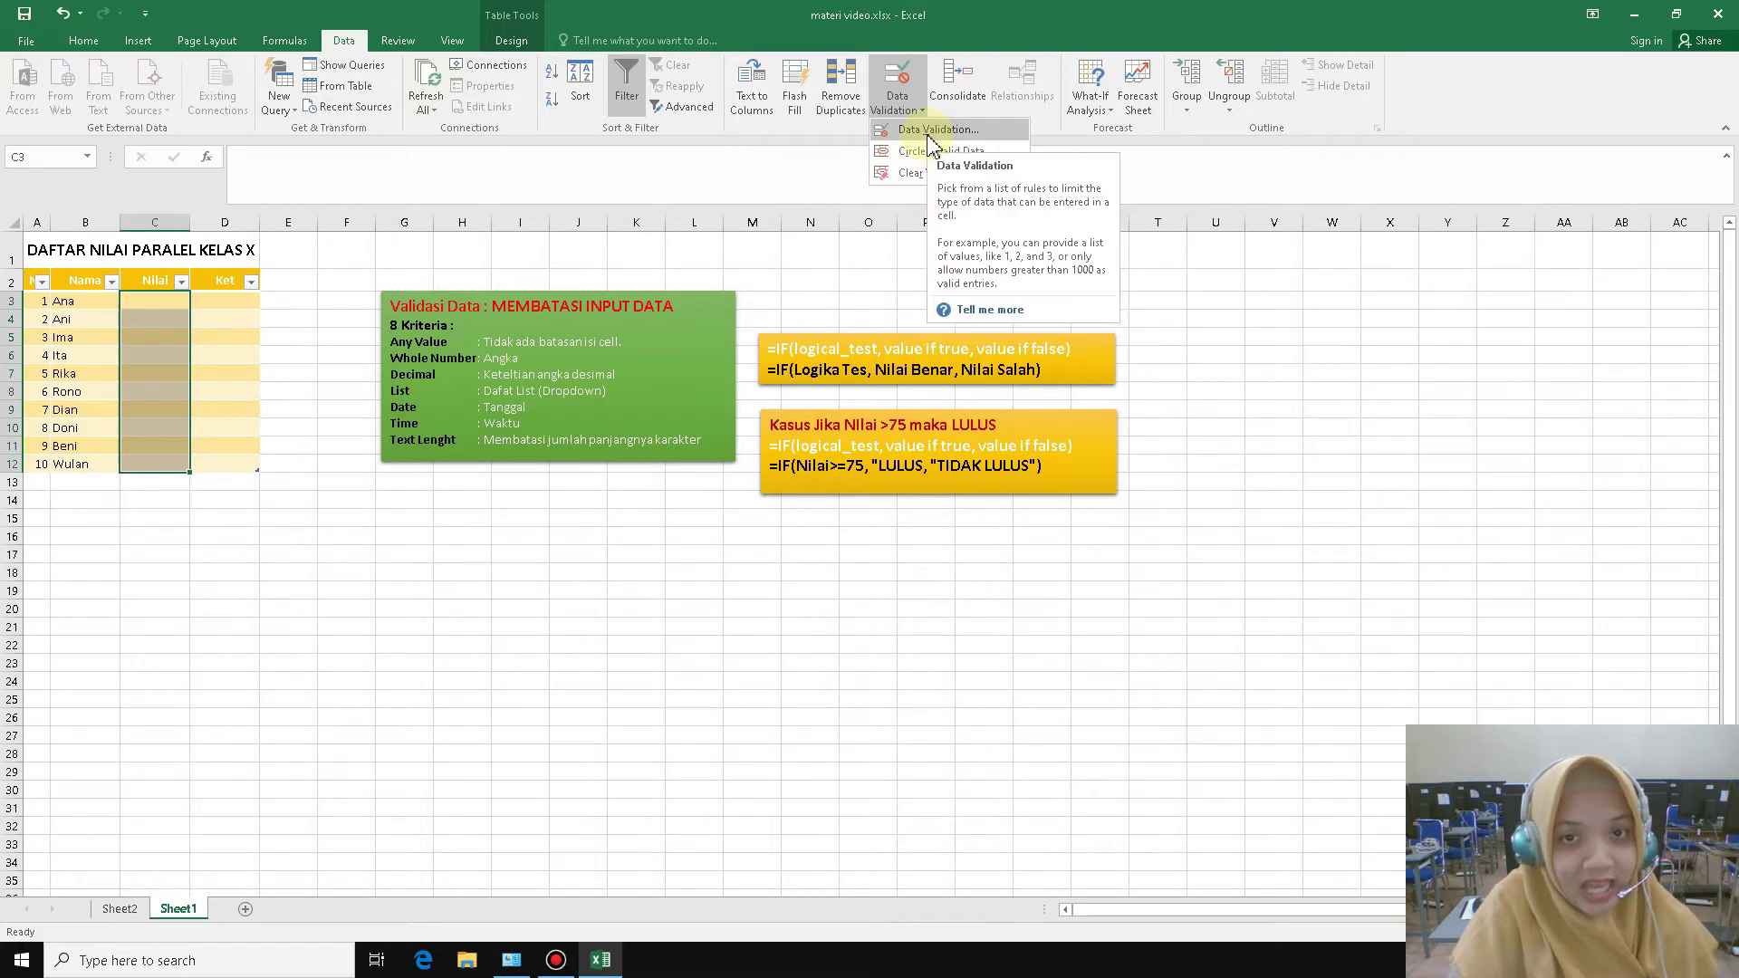
click(933, 132)
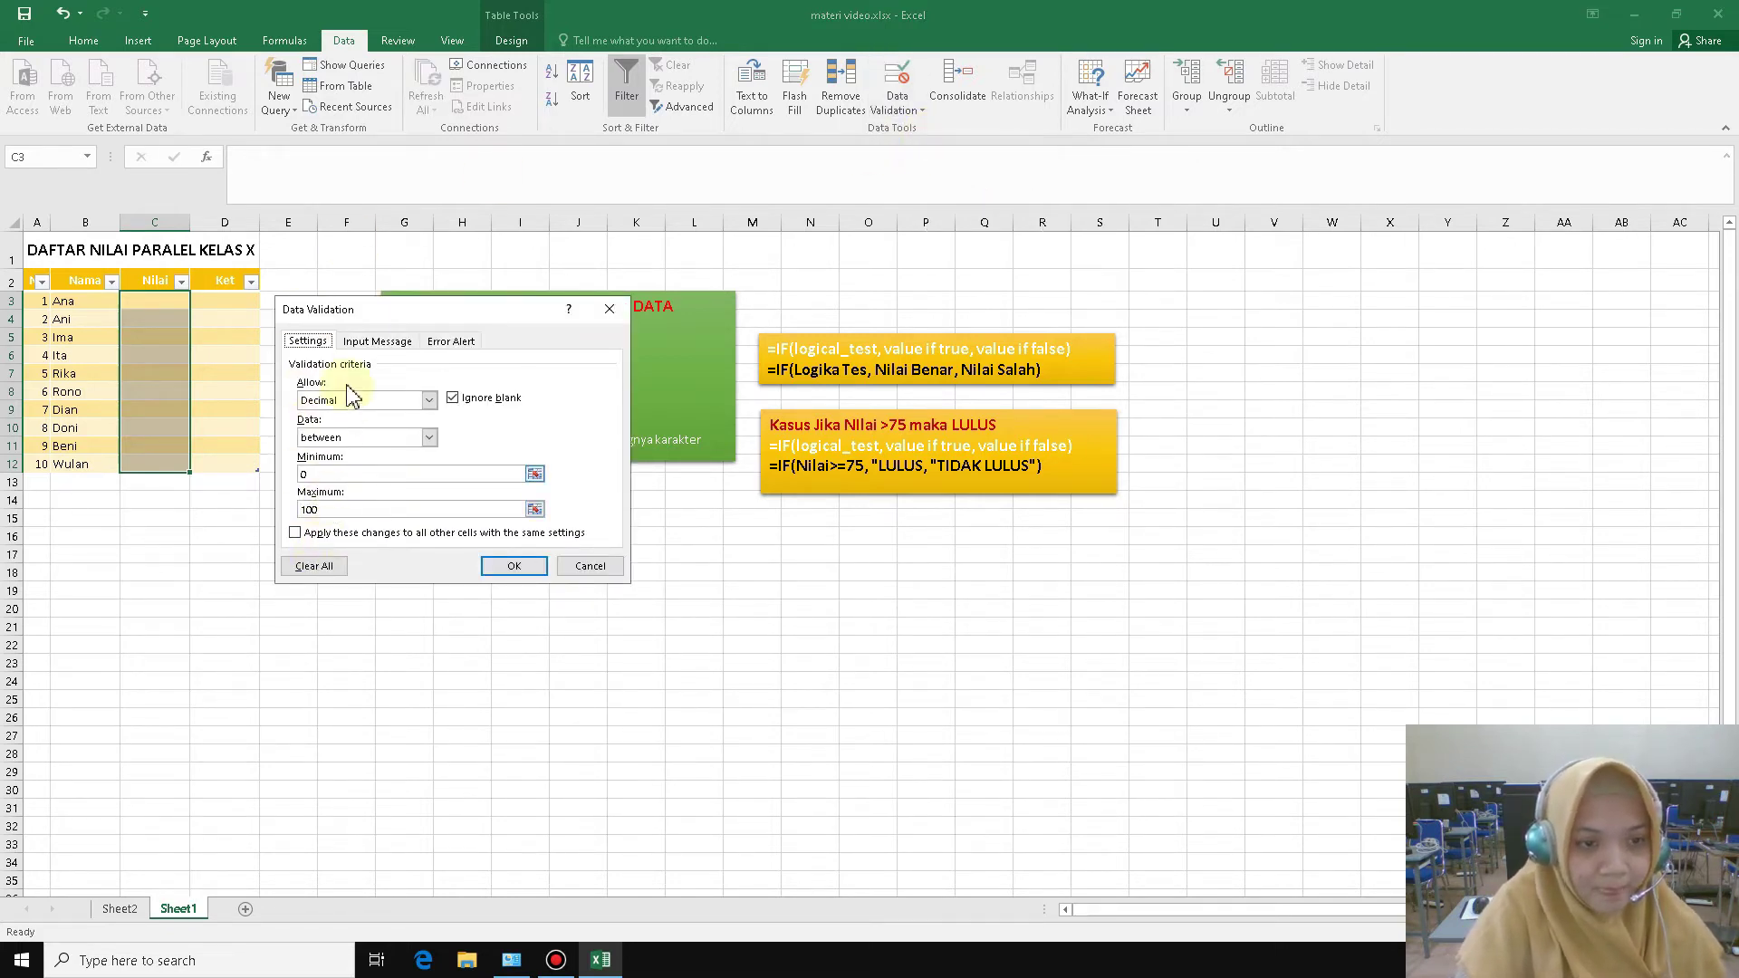
click(429, 400)
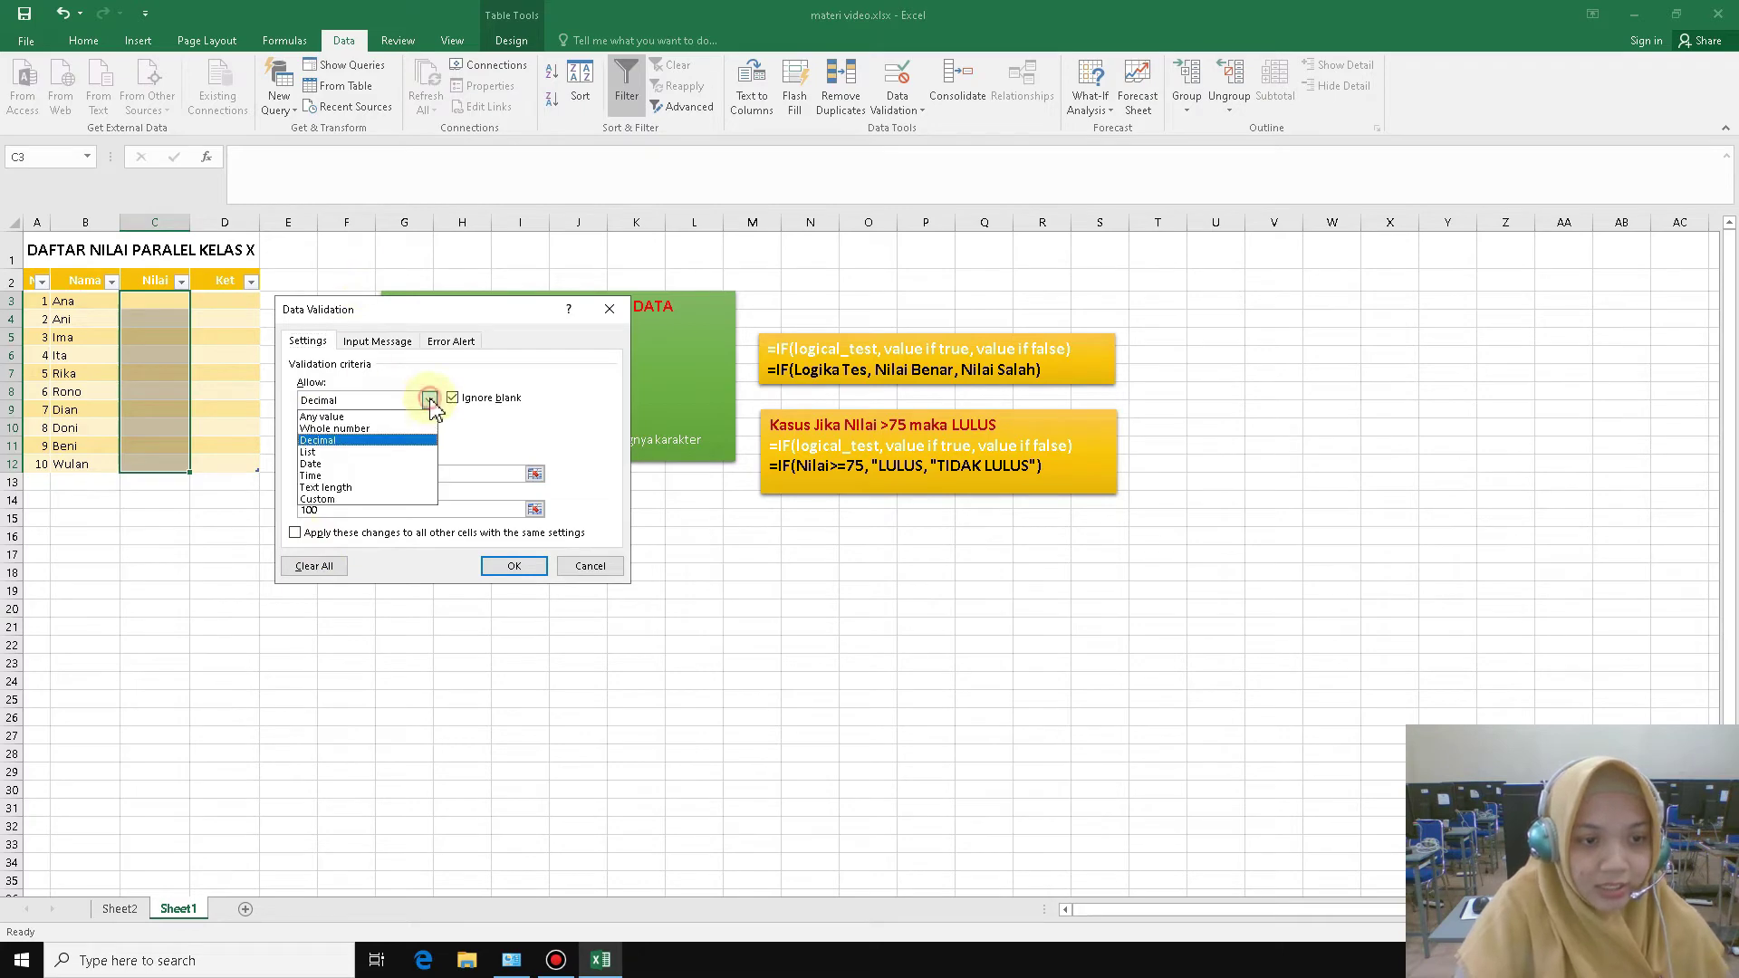
click(345, 440)
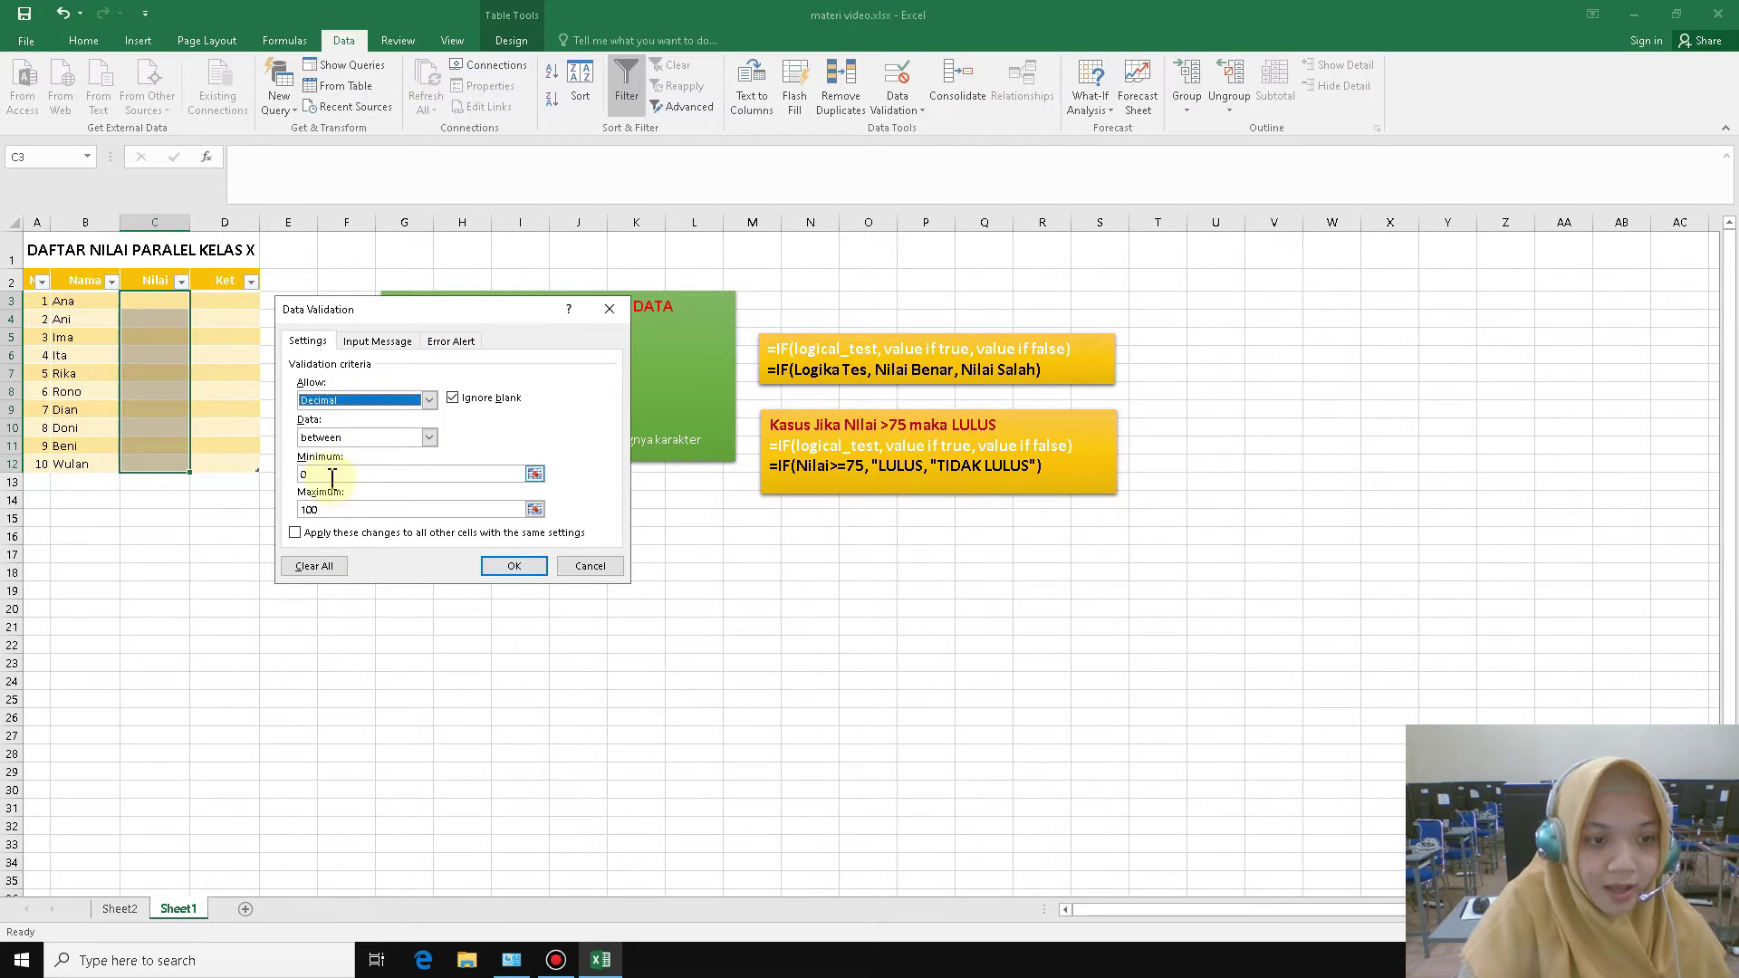
click(331, 479)
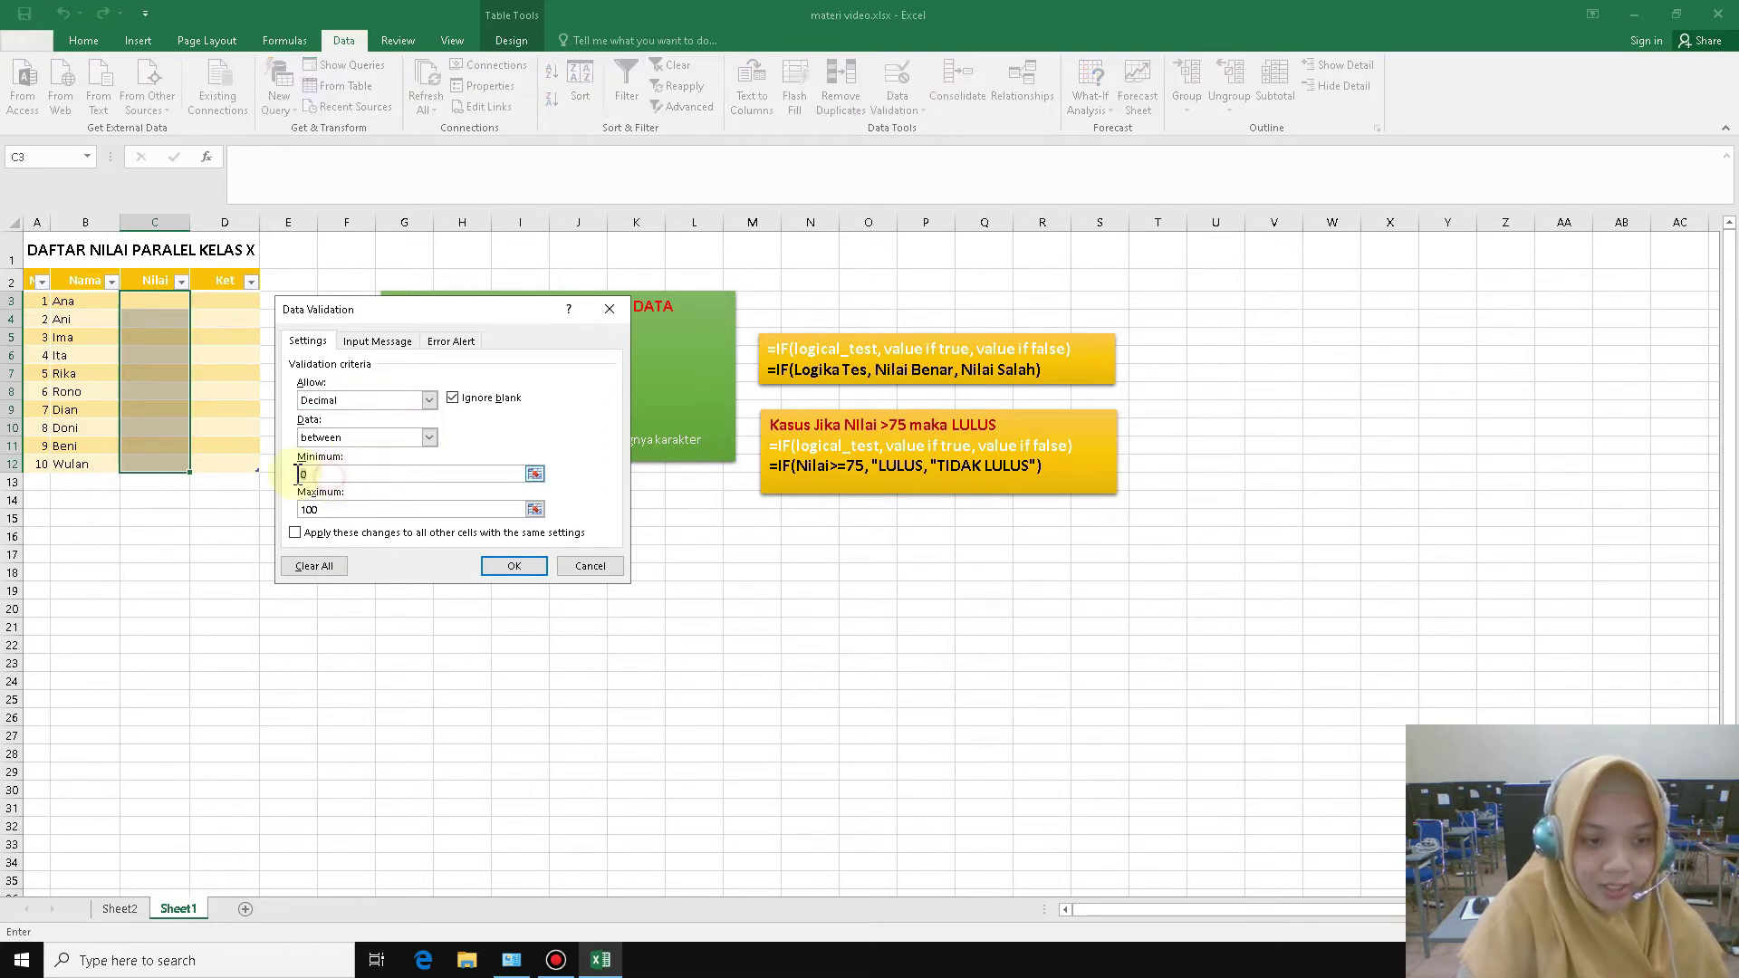
drag(323, 509, 302, 508)
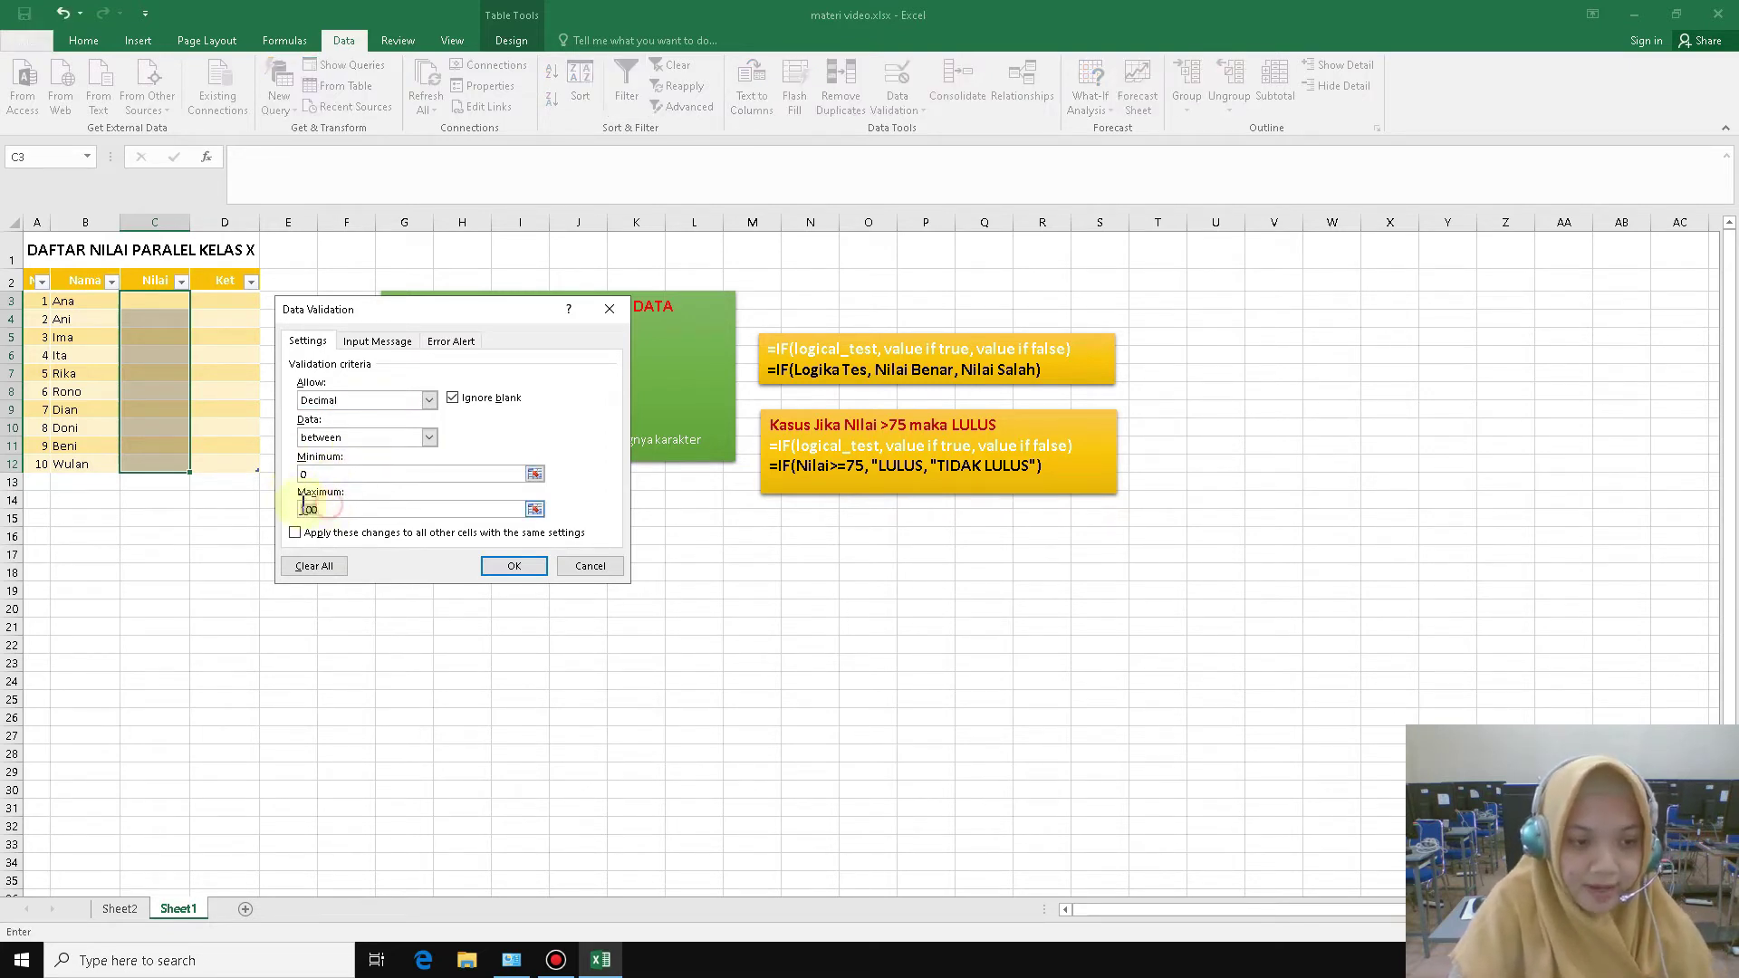
text(100)
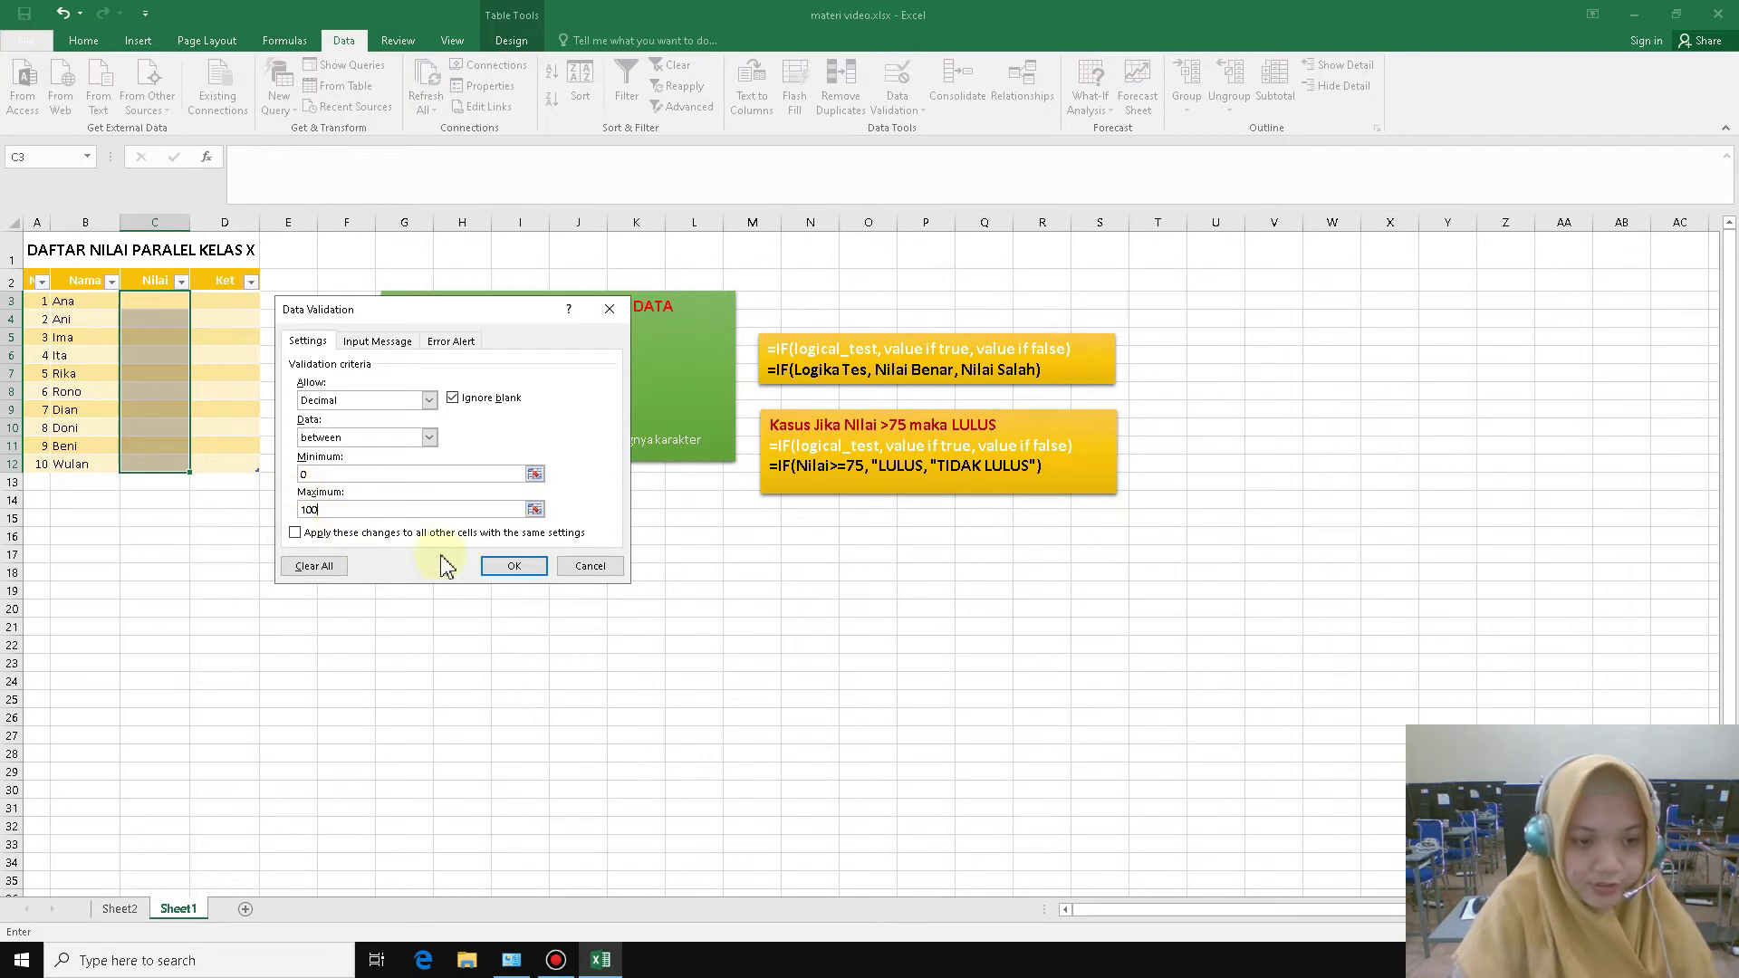
Add the input message "Inputkan 0-100" to the validation rule of the Nilai cells.
click(379, 342)
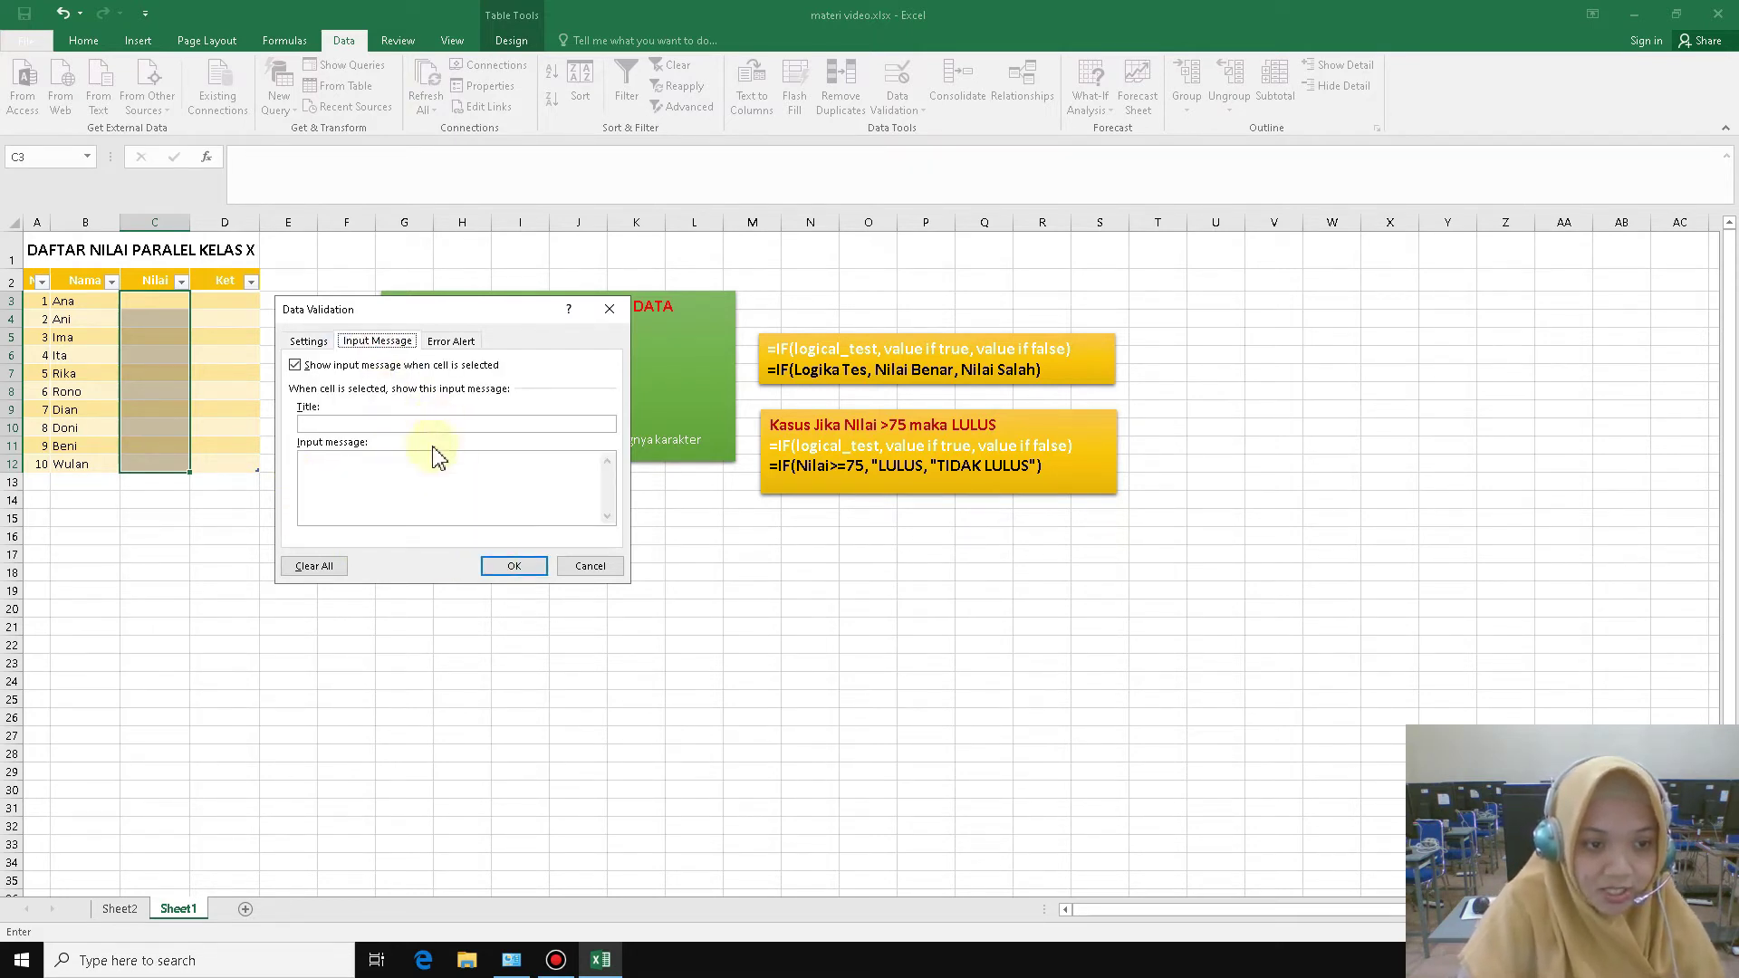
click(392, 480)
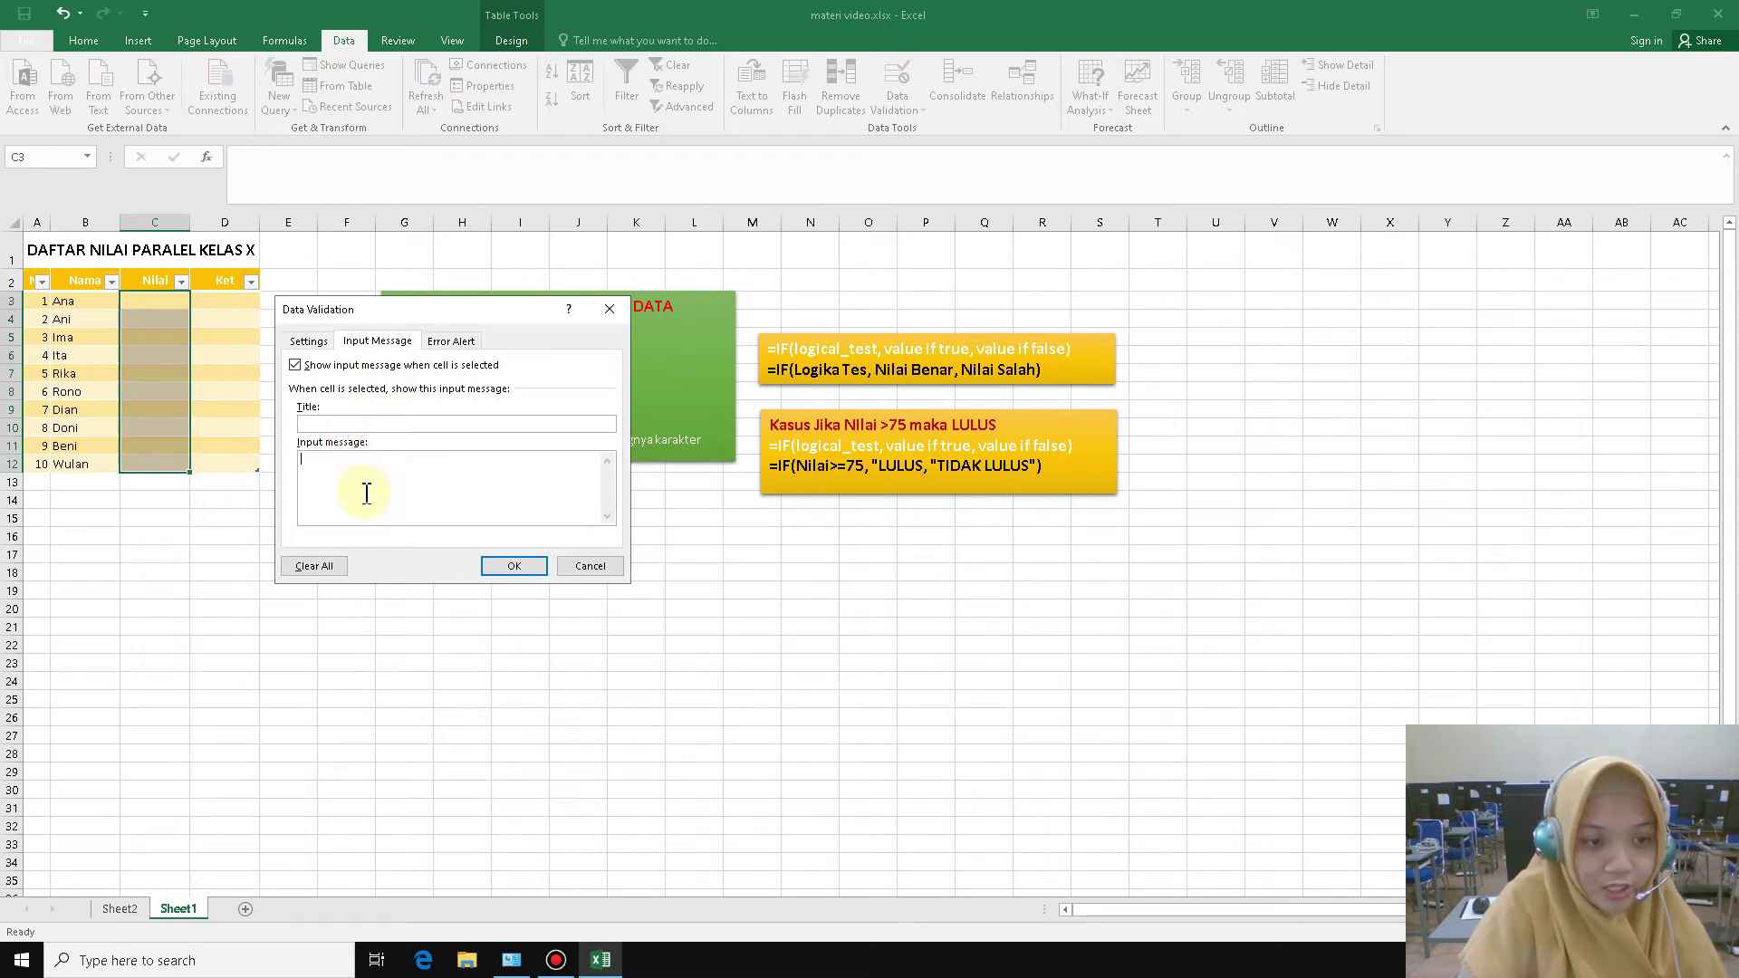
text(Inputkan 0-100)
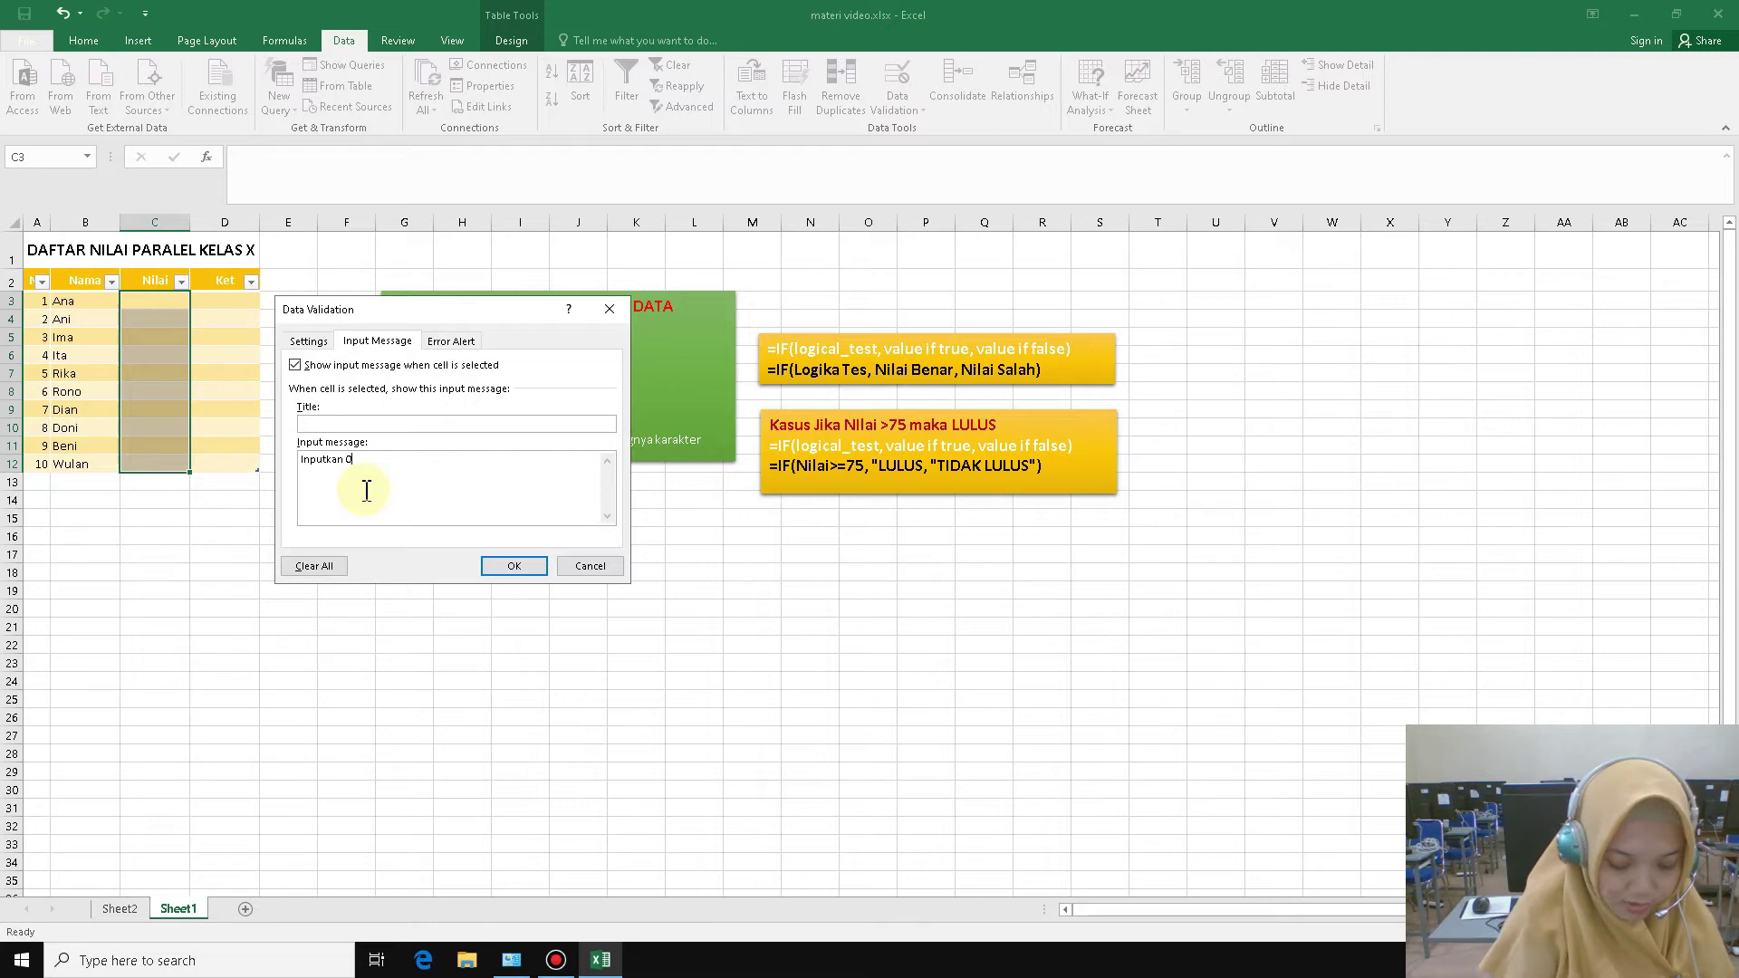
Set the Stop error alert's message to "MAAF ANGKA SALAH" and apply the validation to the Nilai cells.
click(451, 342)
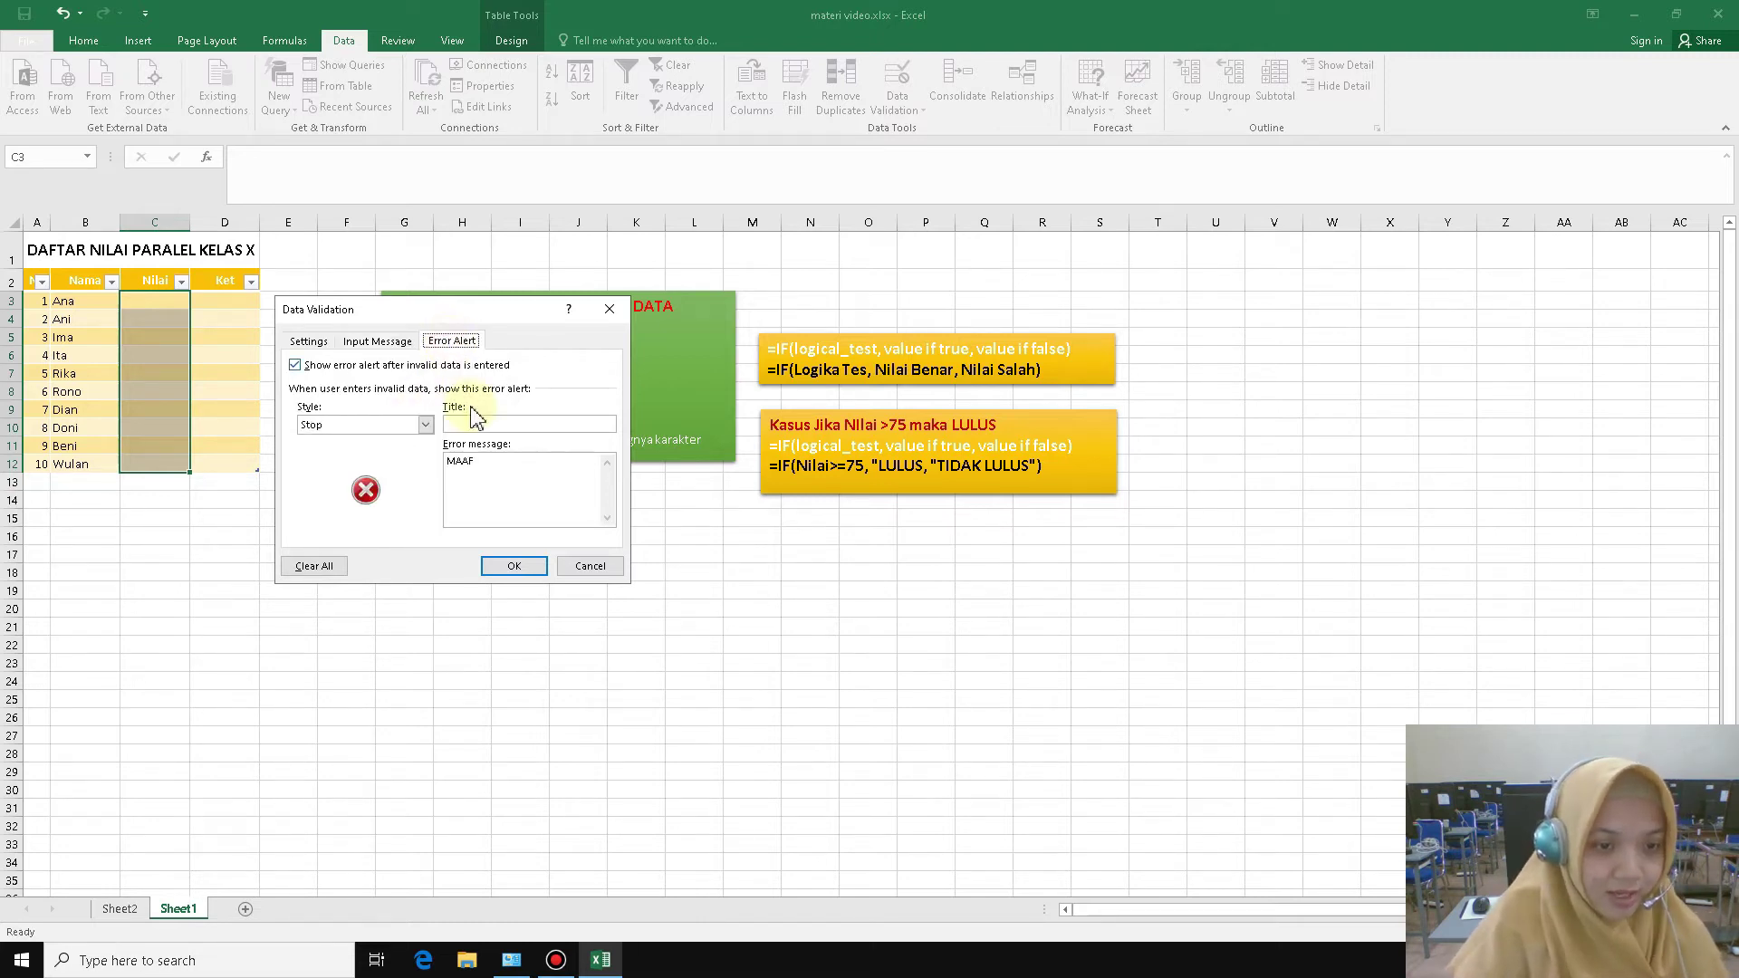
click(481, 468)
text(MAAF AN)
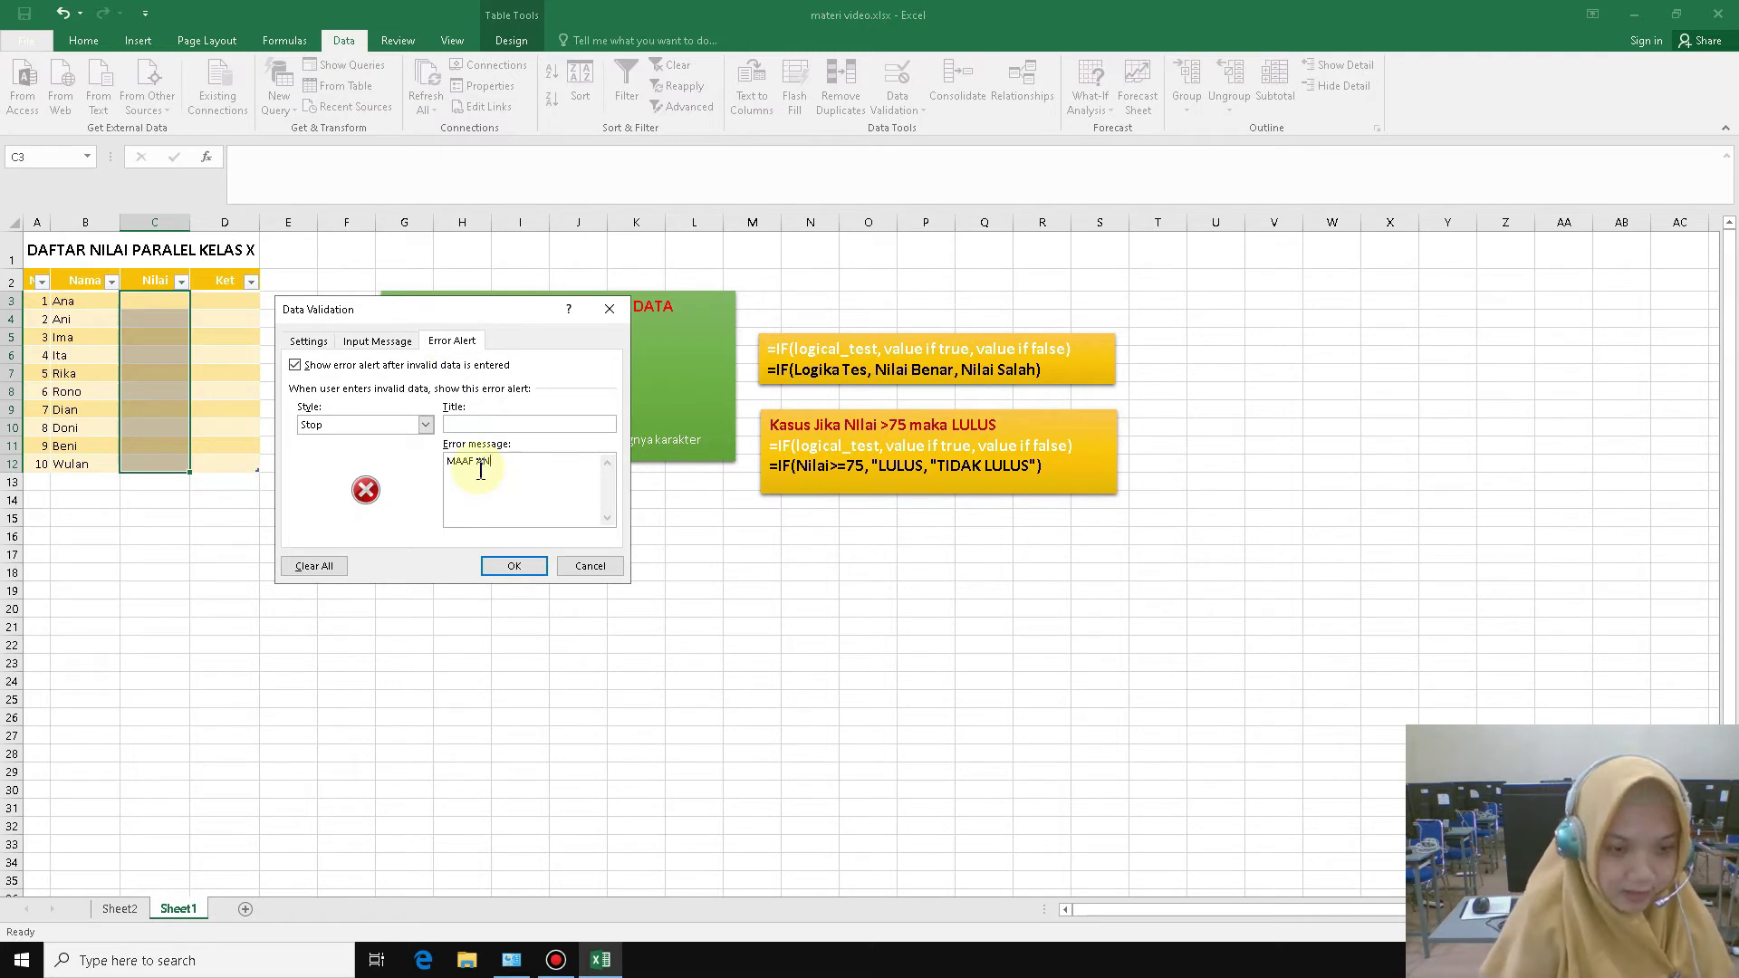
text(GKA SALAH)
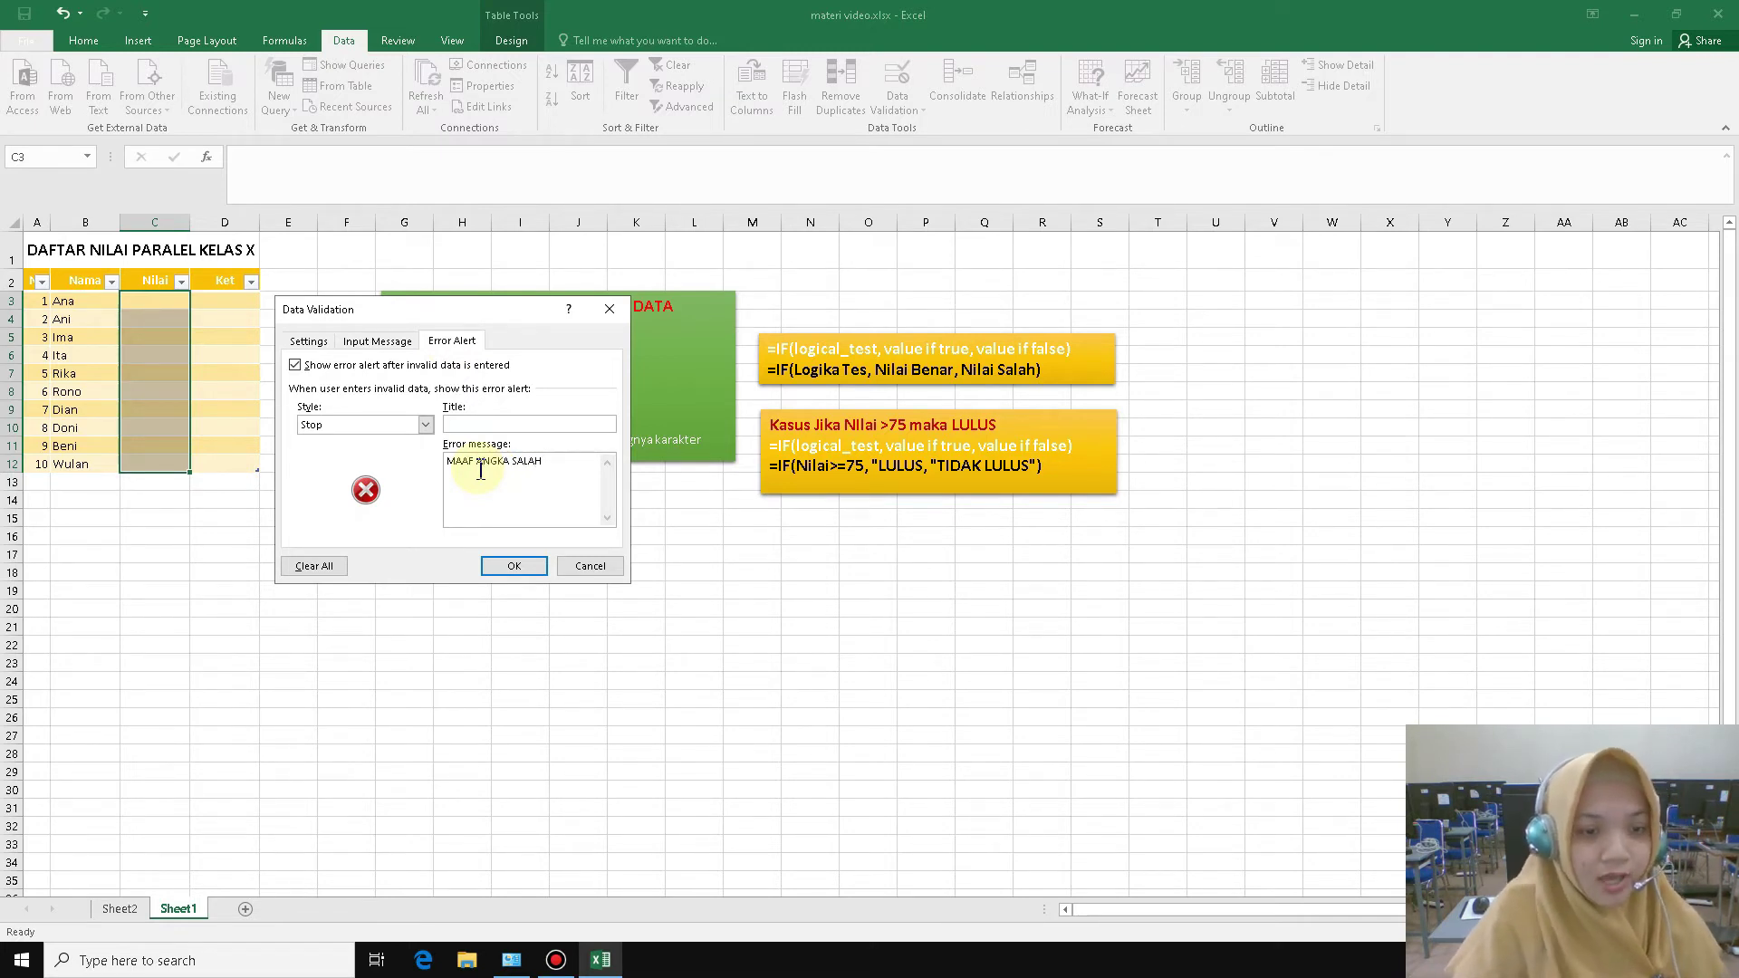
click(513, 567)
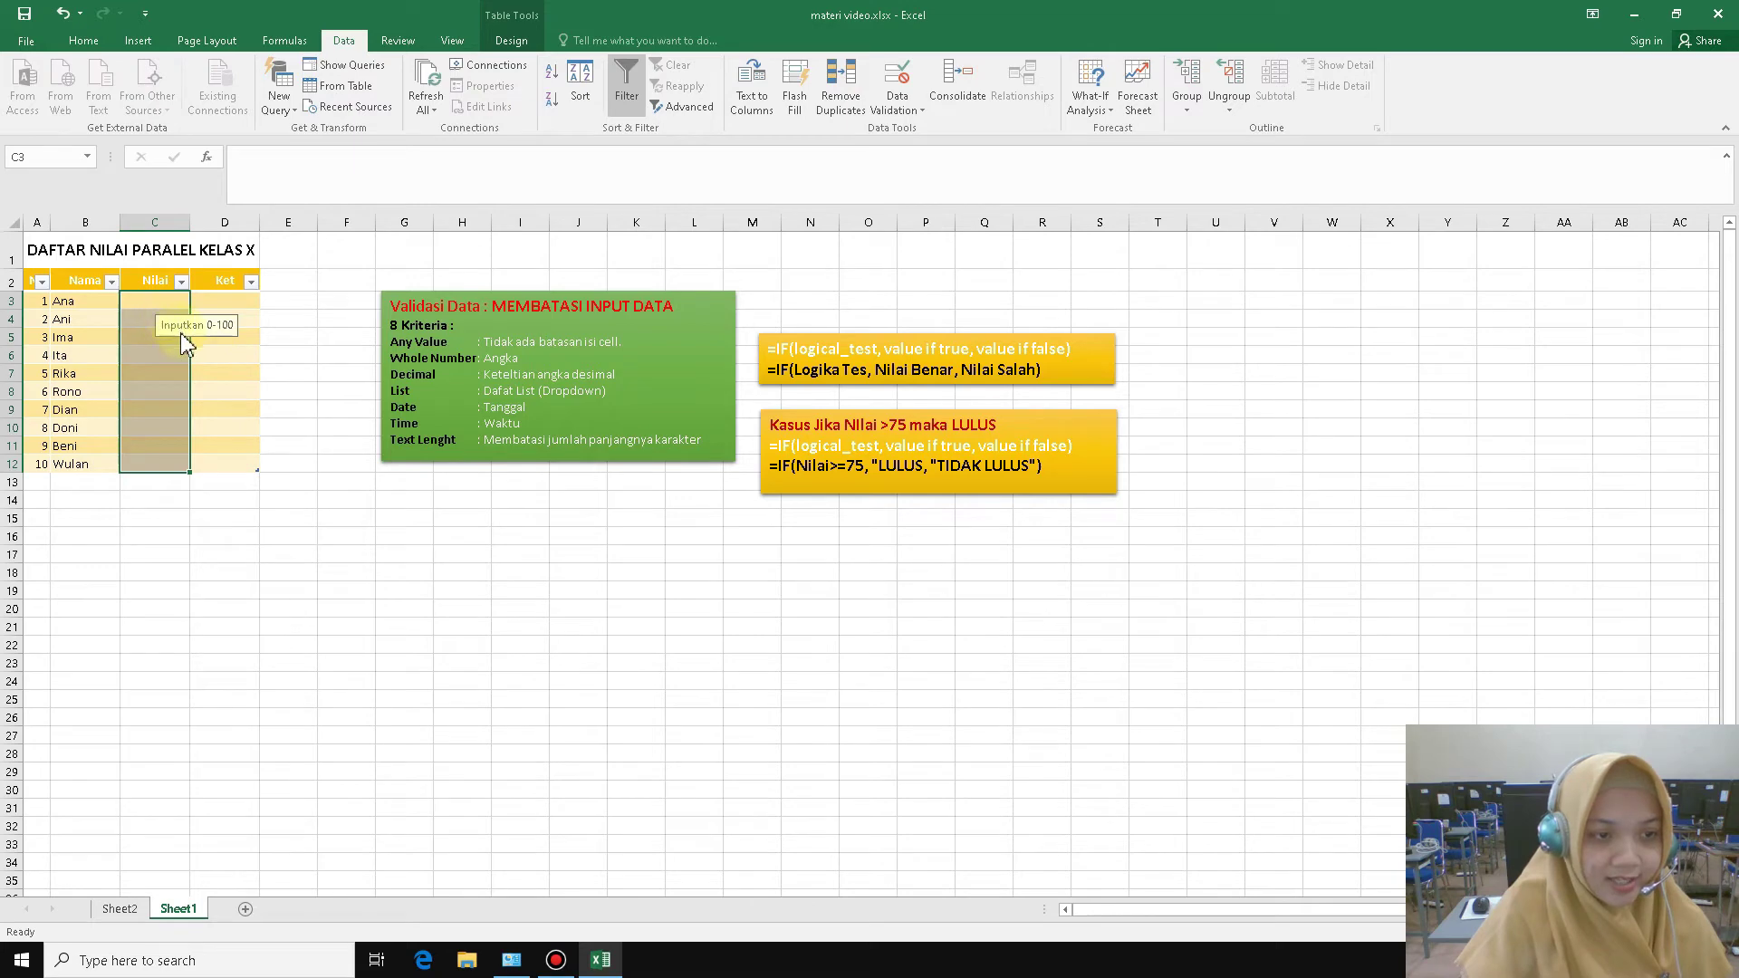
Fill the Nilai cells C3 to C11 with the grades 80, 80, 70, 80, 75, 60, 85, 70 and 80.
click(164, 305)
text(80)
key(Return)
text(80)
key(Return)
text(70)
key(Return)
text(80)
key(Return)
key(Return)
text(75)
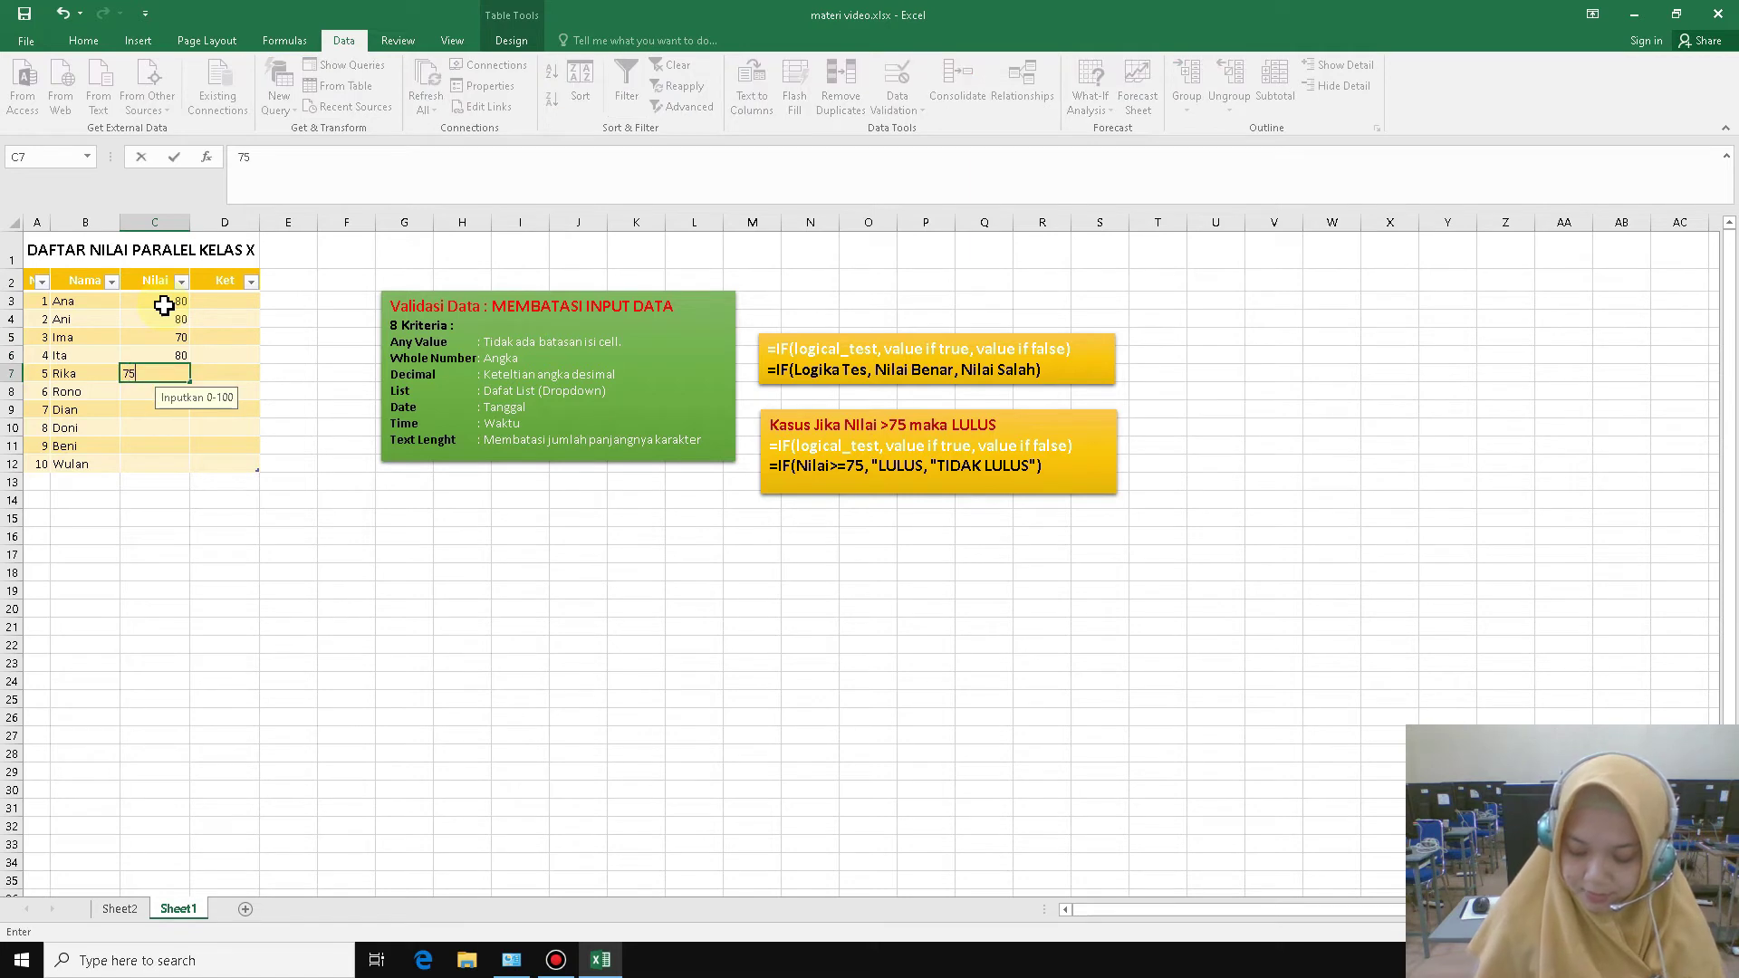
key(Return)
text(60)
key(Return)
text(85)
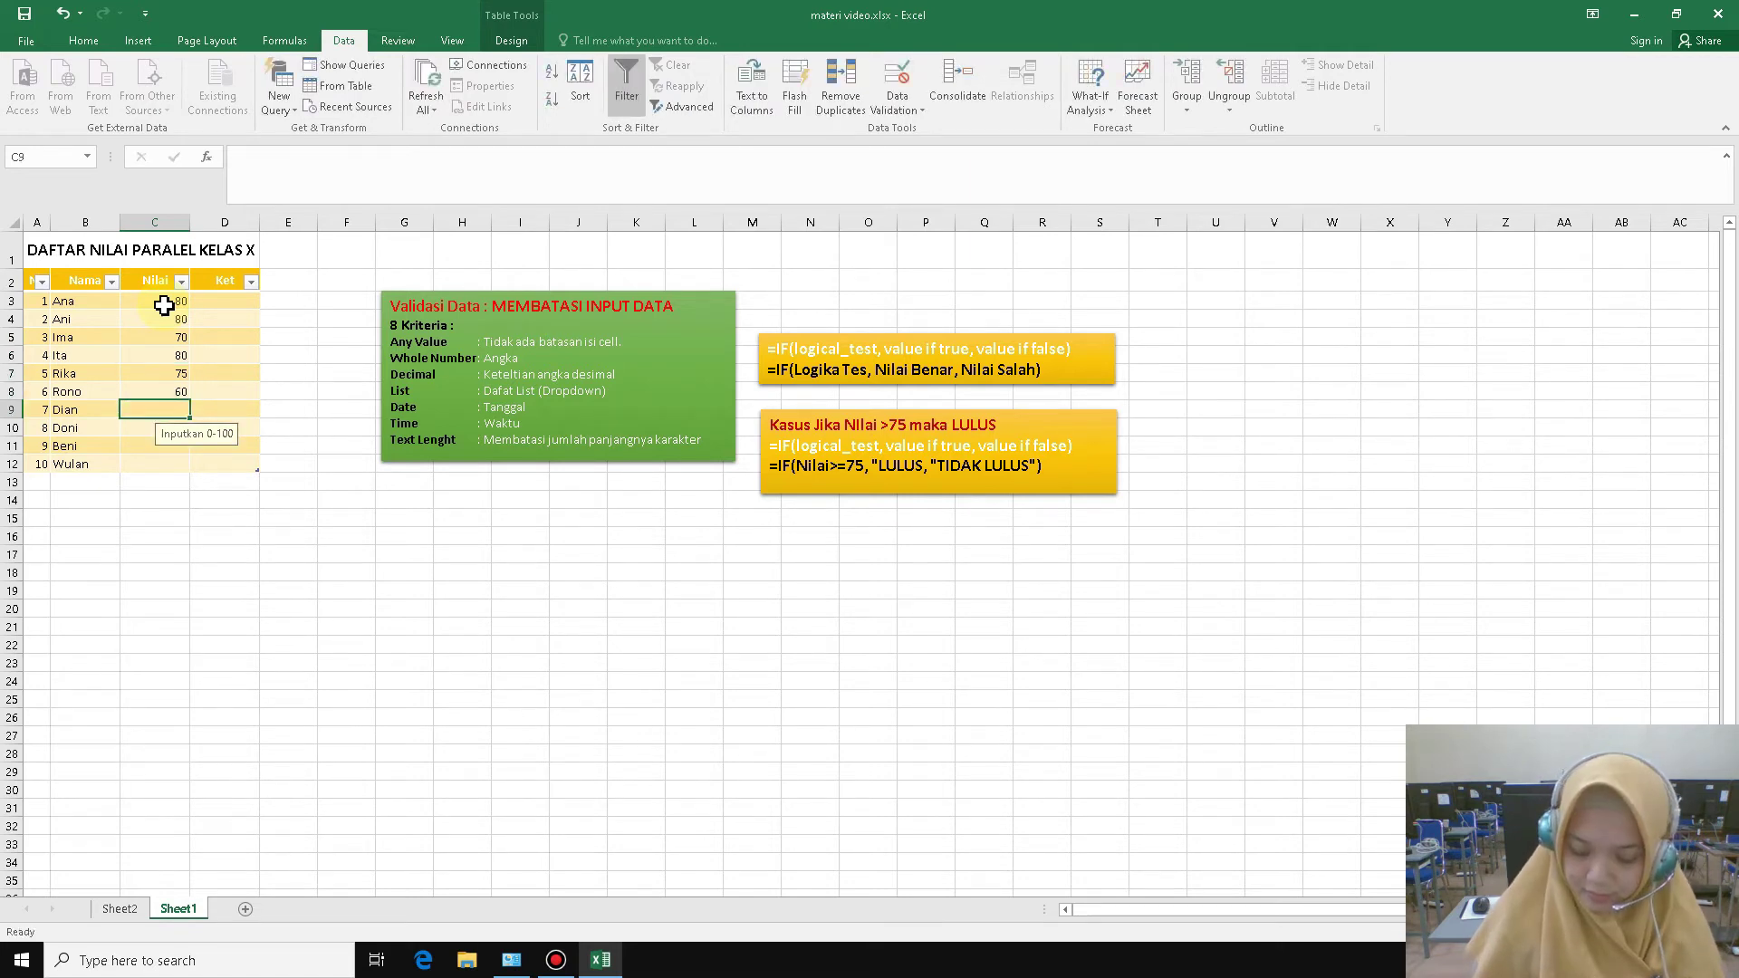
key(Return)
text(70)
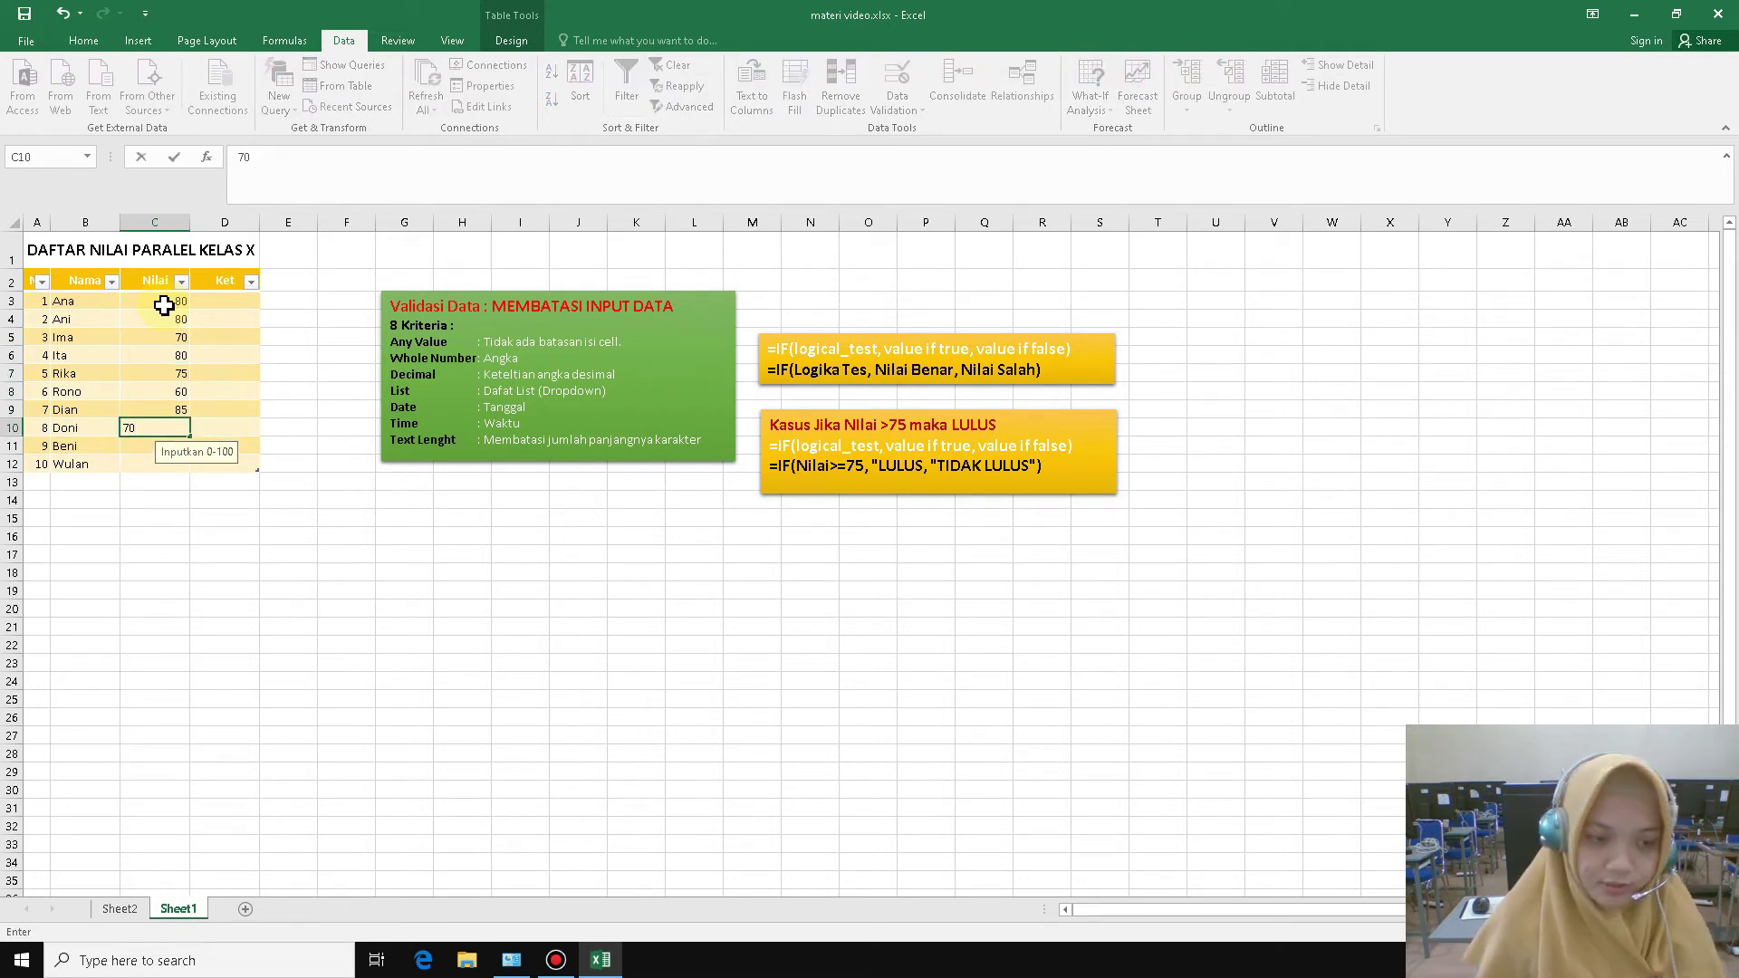
key(Return)
text(80)
key(Return)
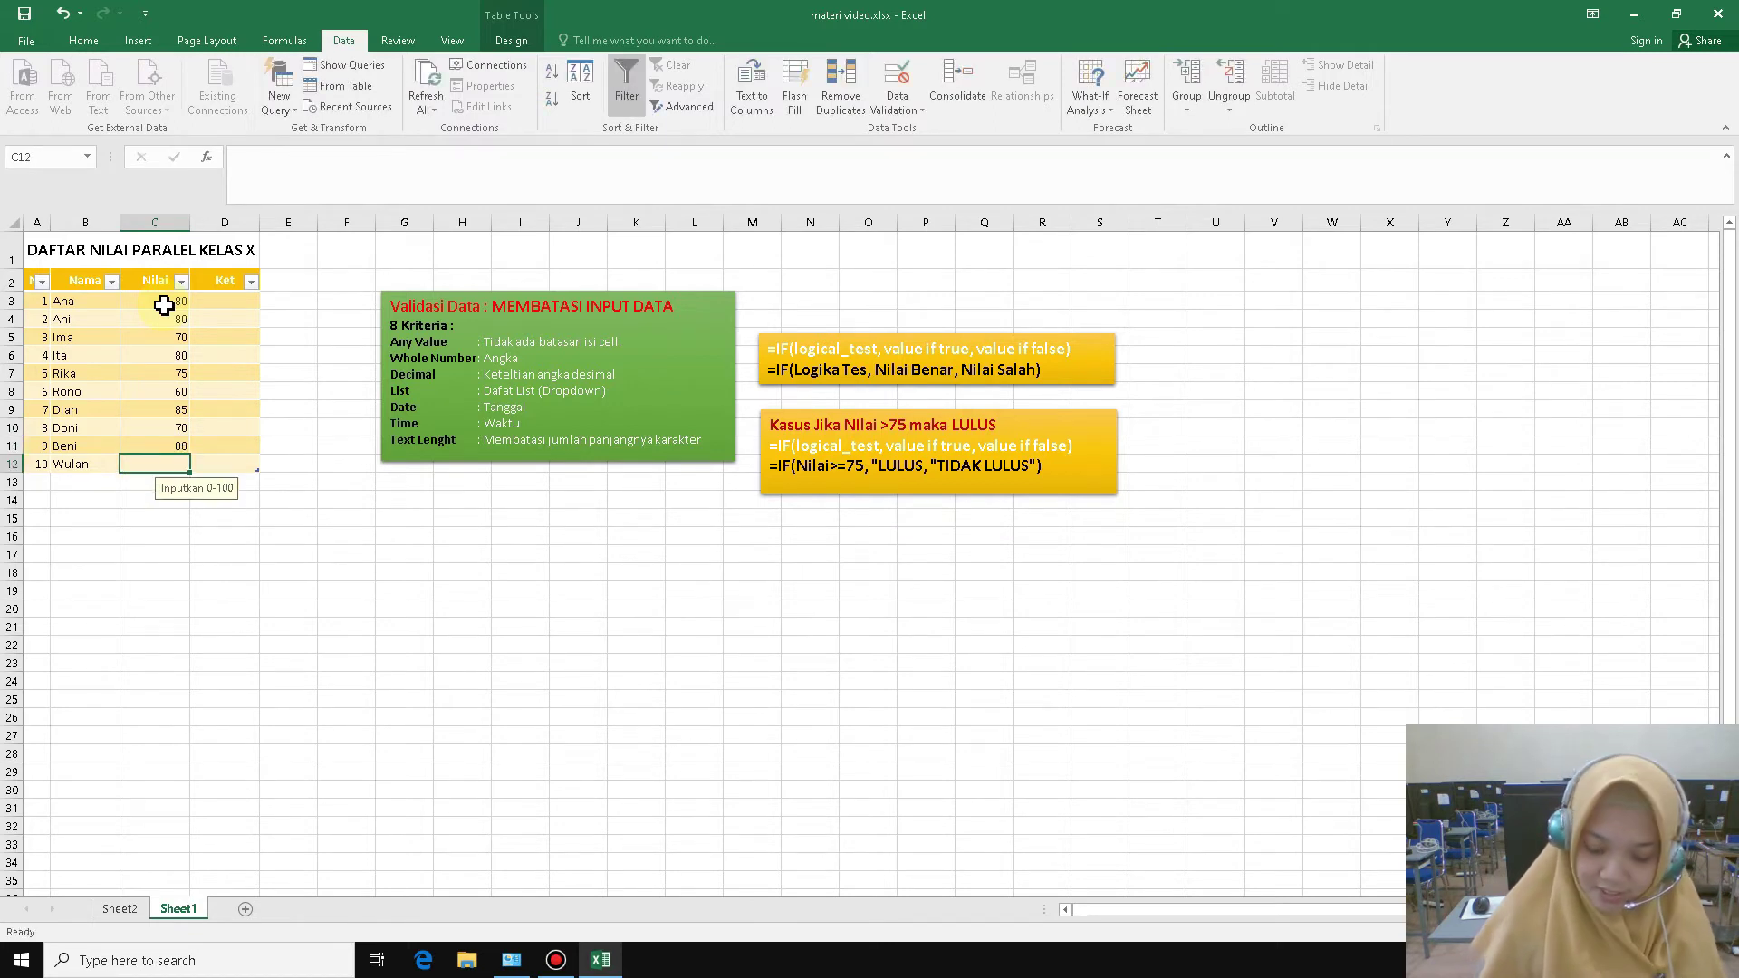
Test the validation by trying 150 in cell C12, discard that entry and enter 80 instead.
text(15)
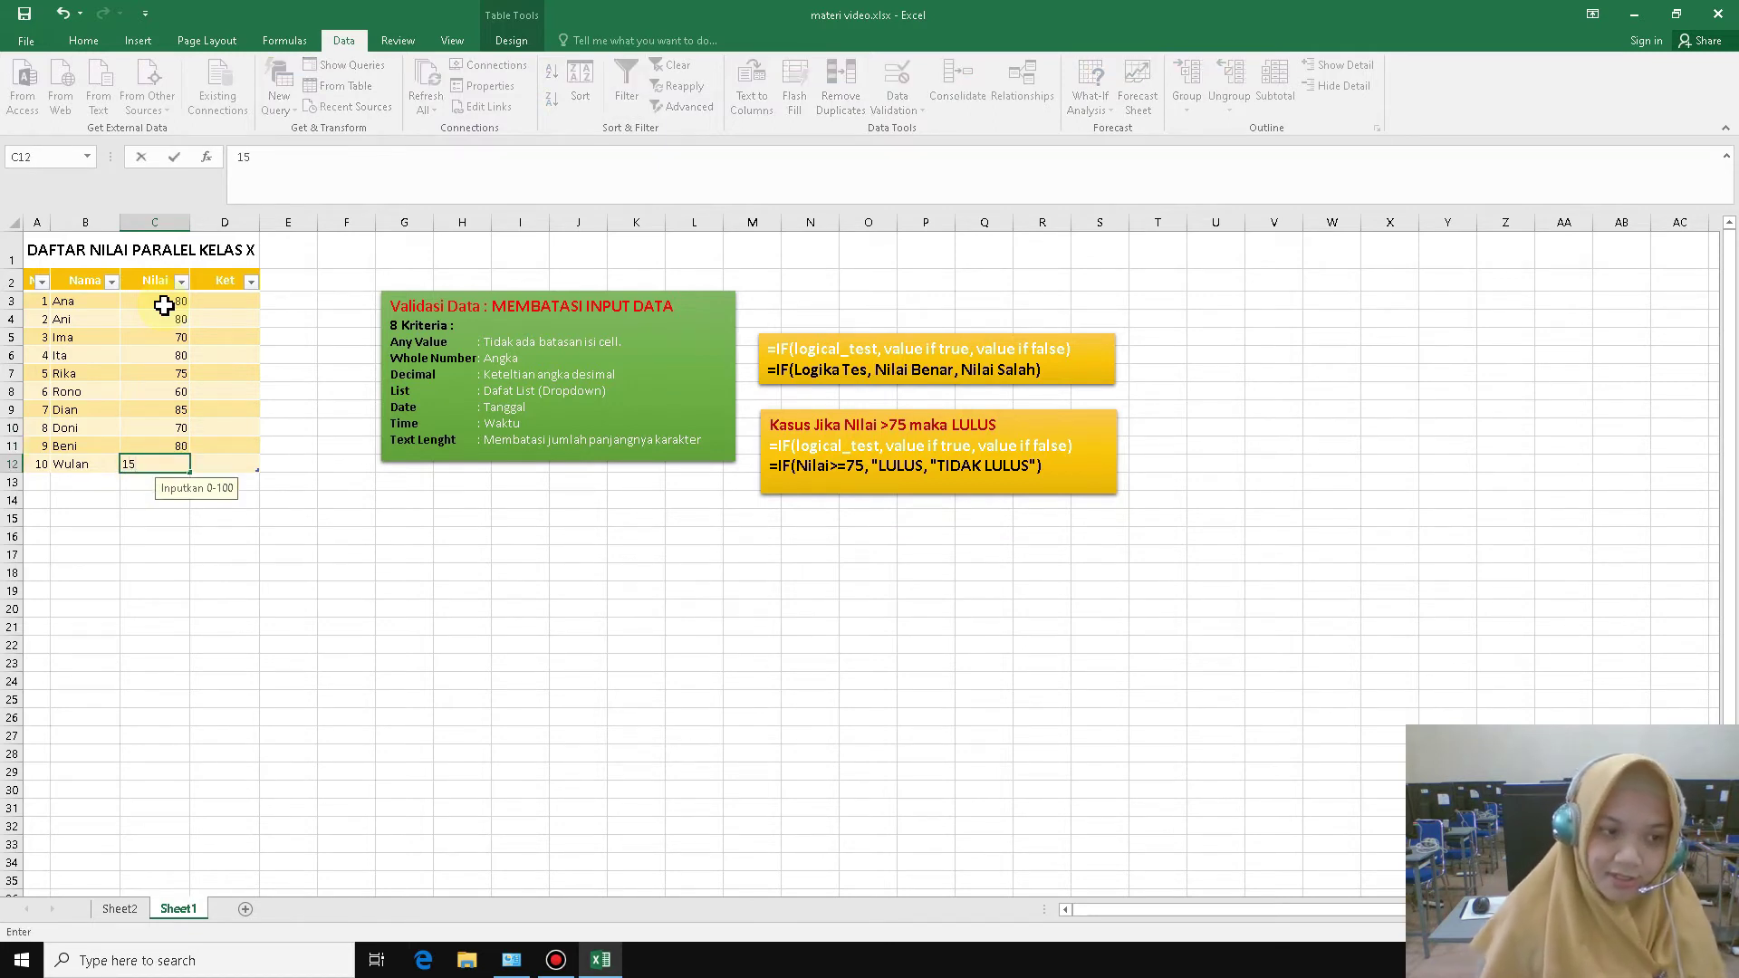
text(0)
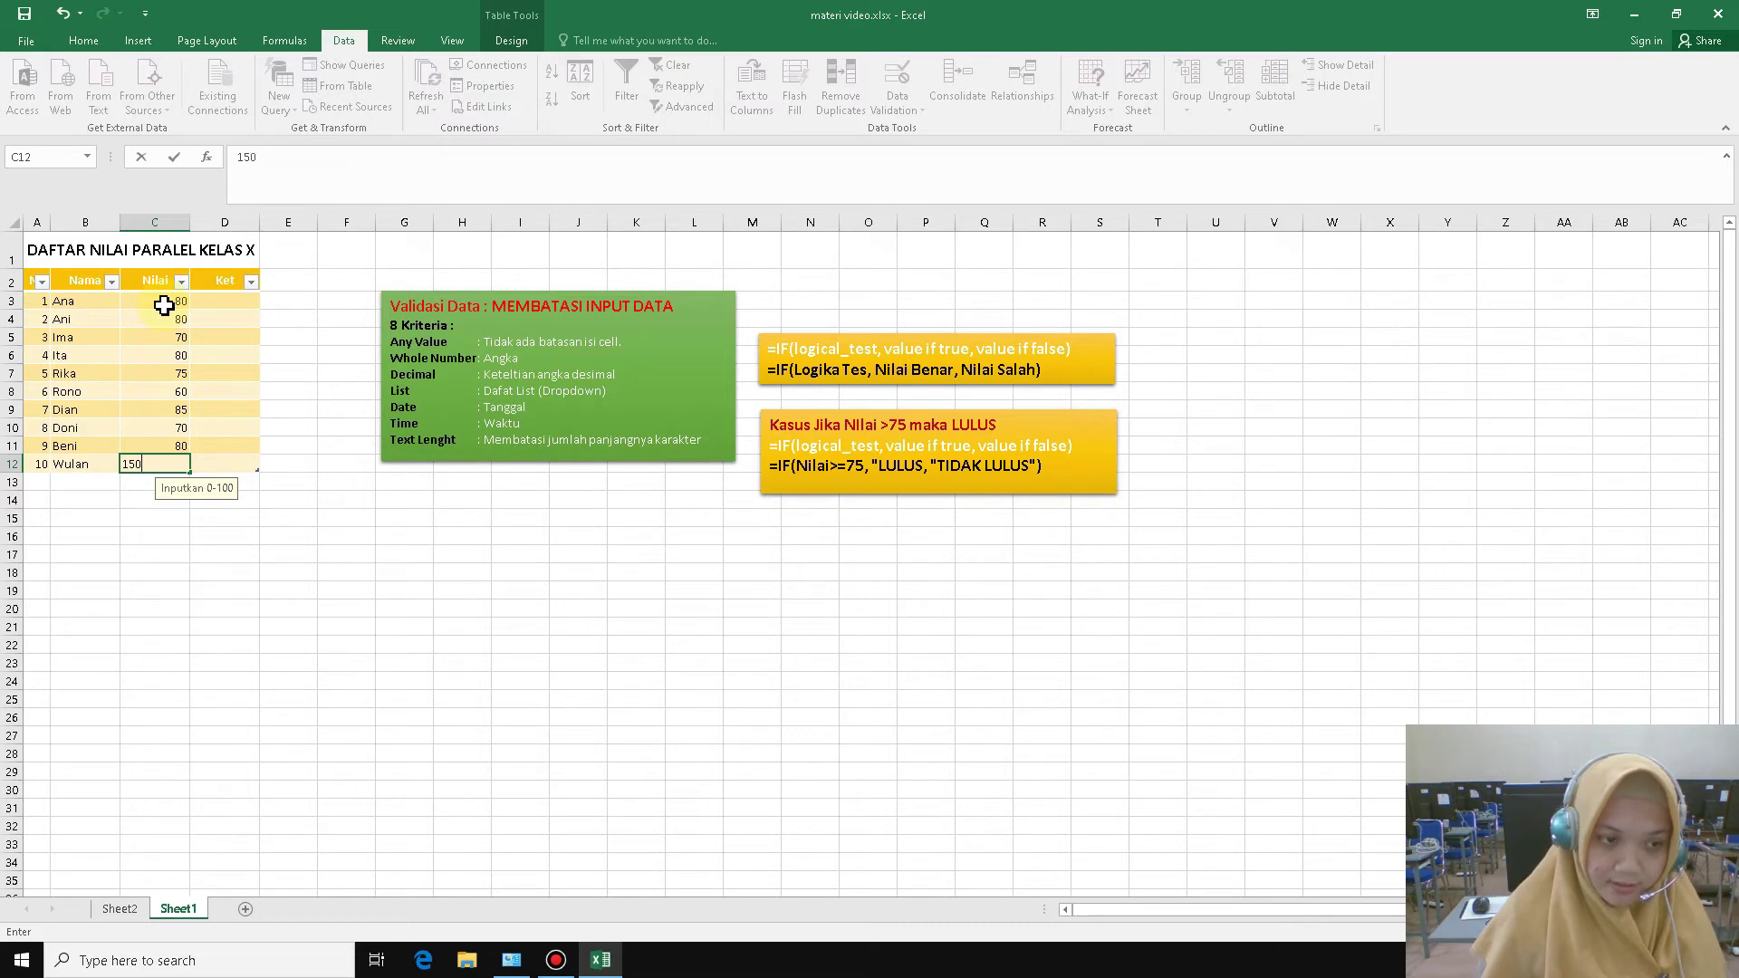
key(Return)
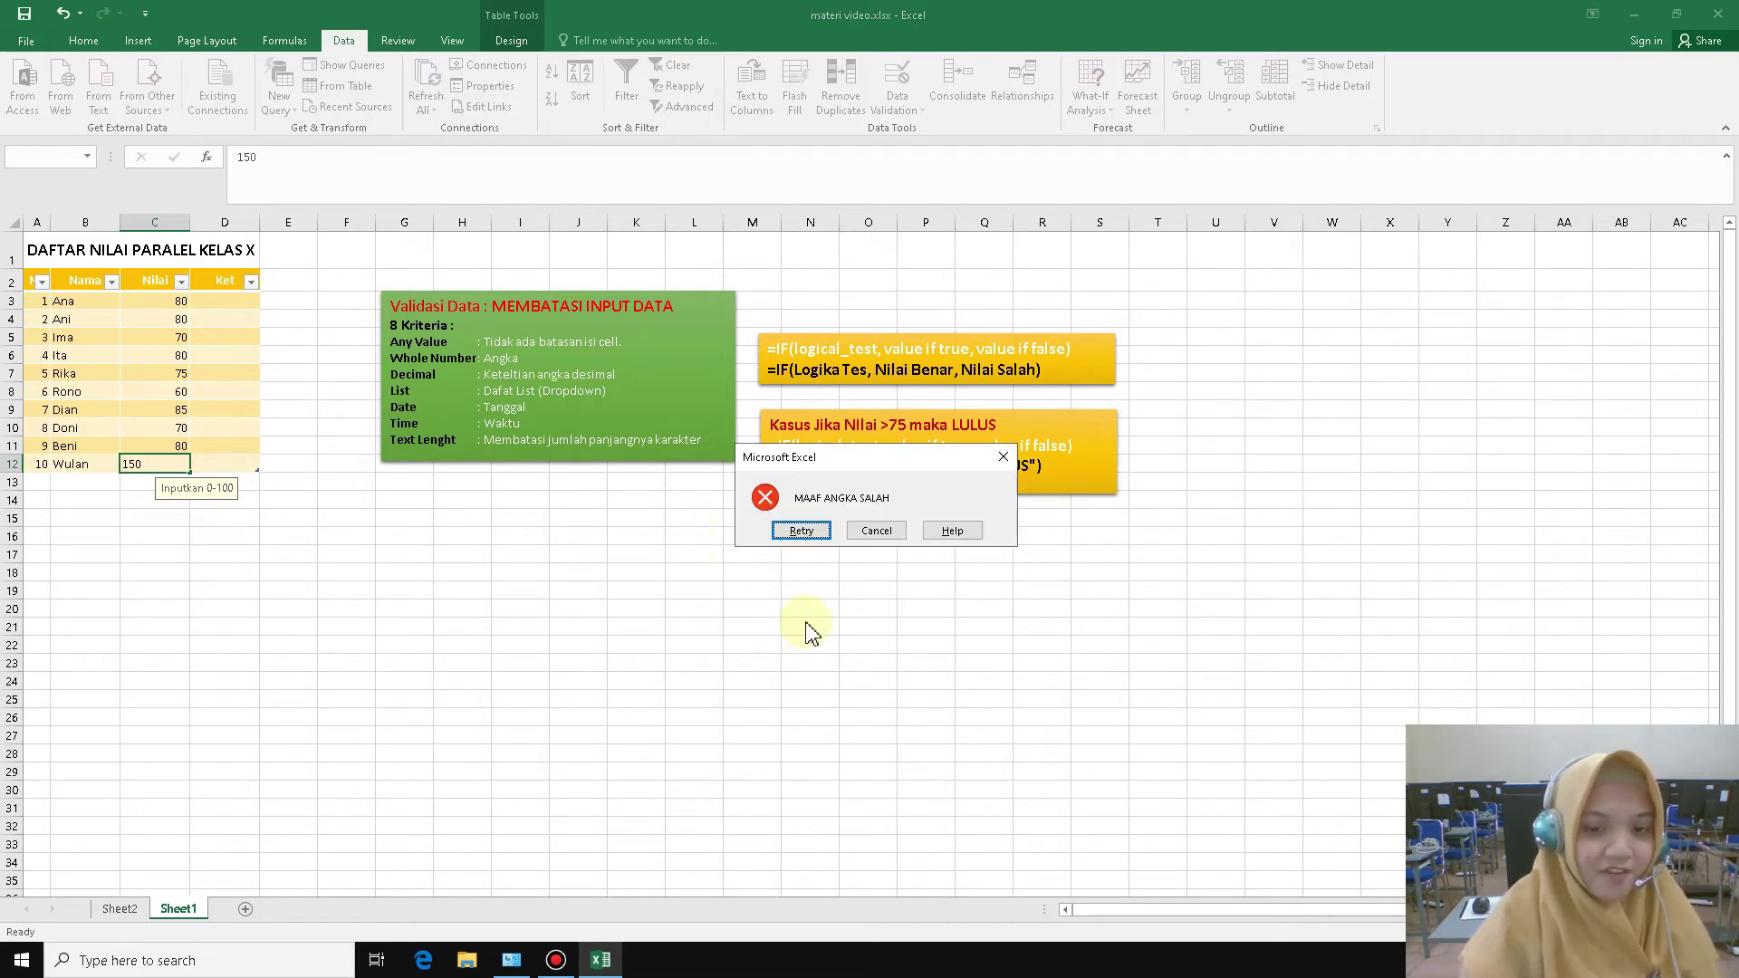
click(865, 535)
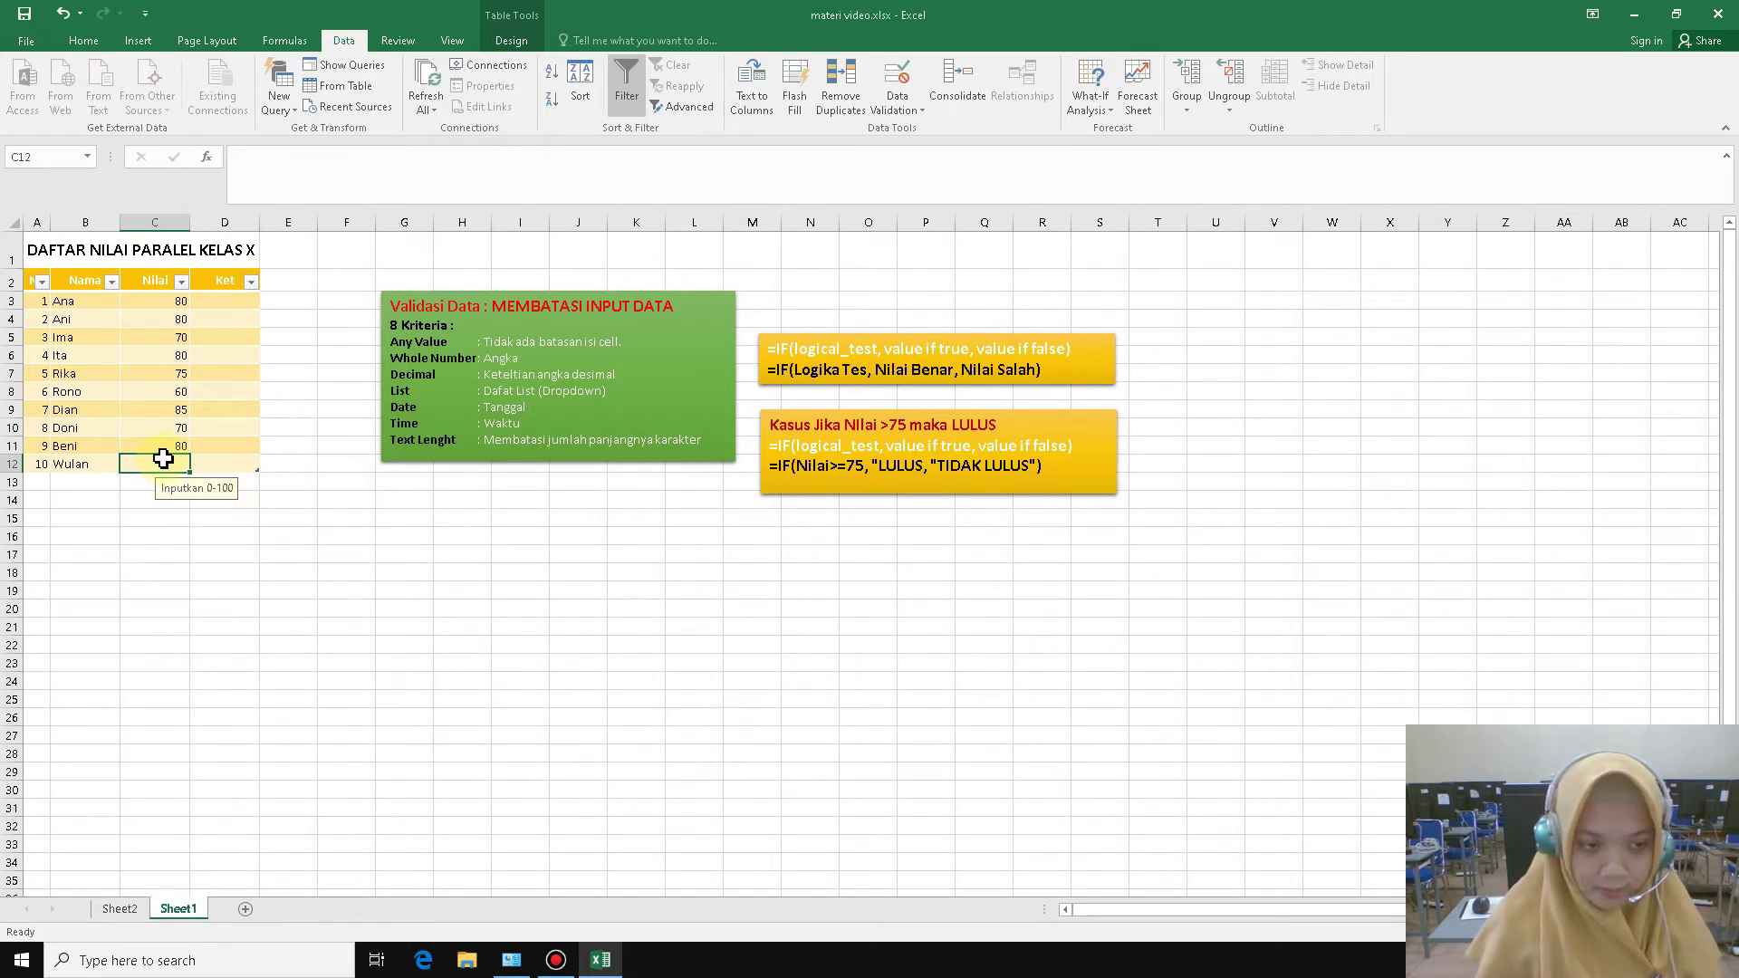
text(80)
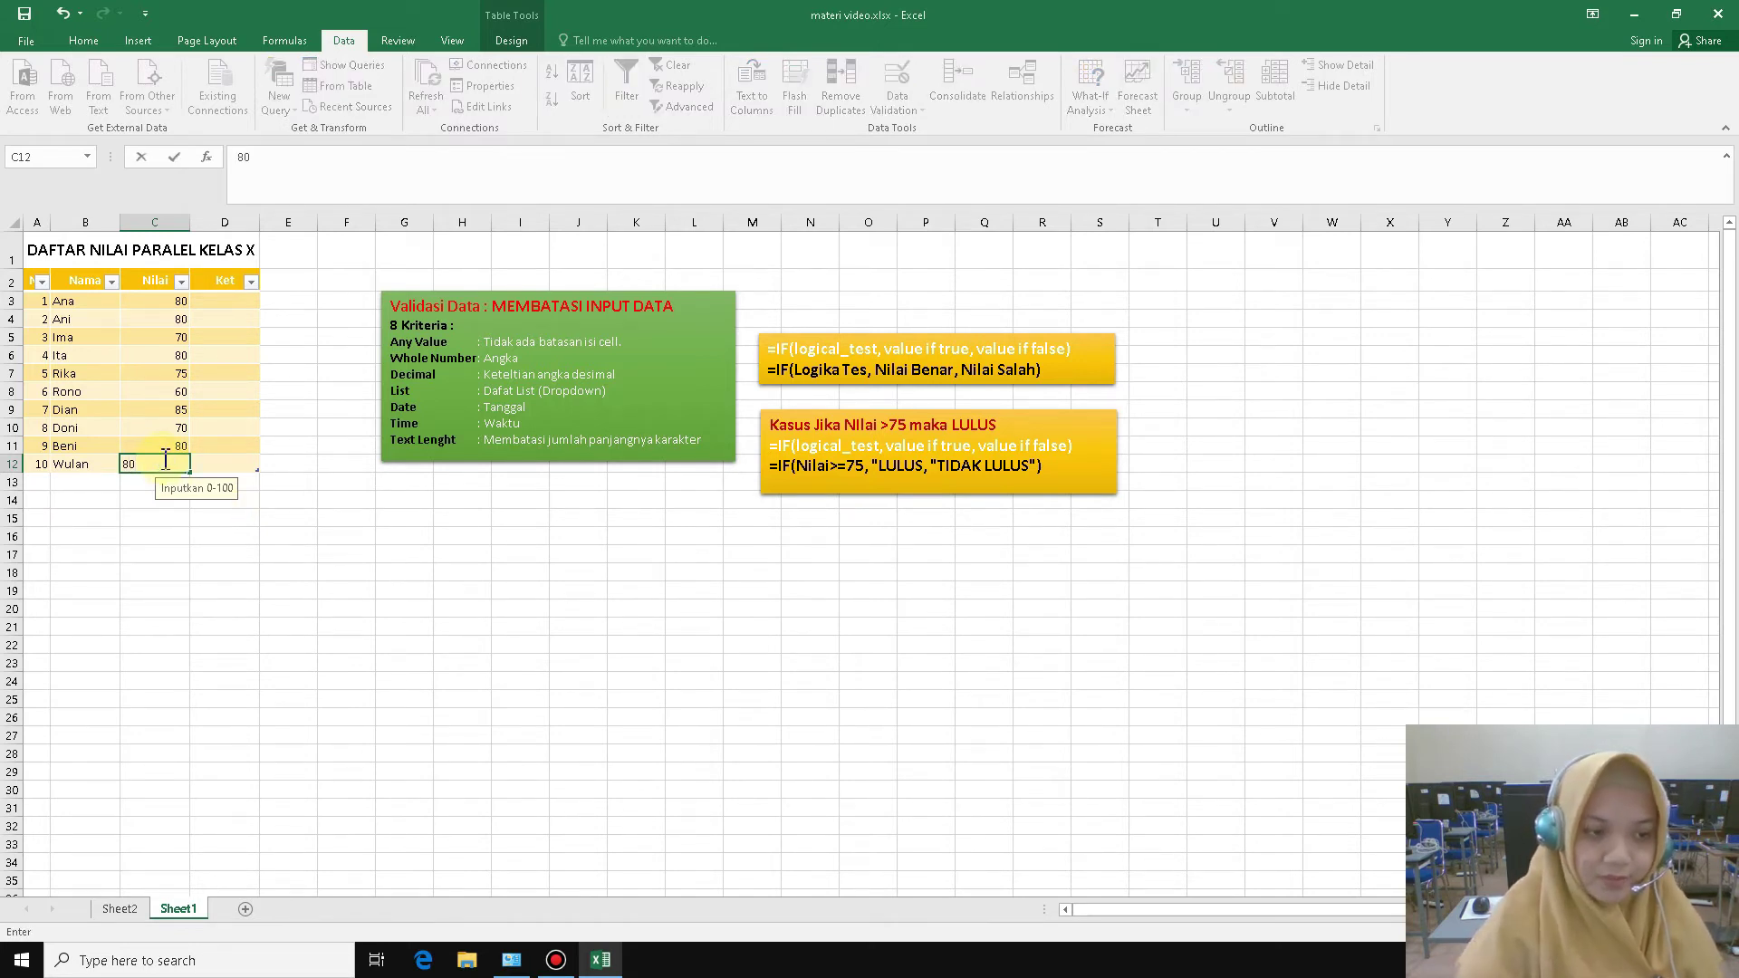
click(193, 517)
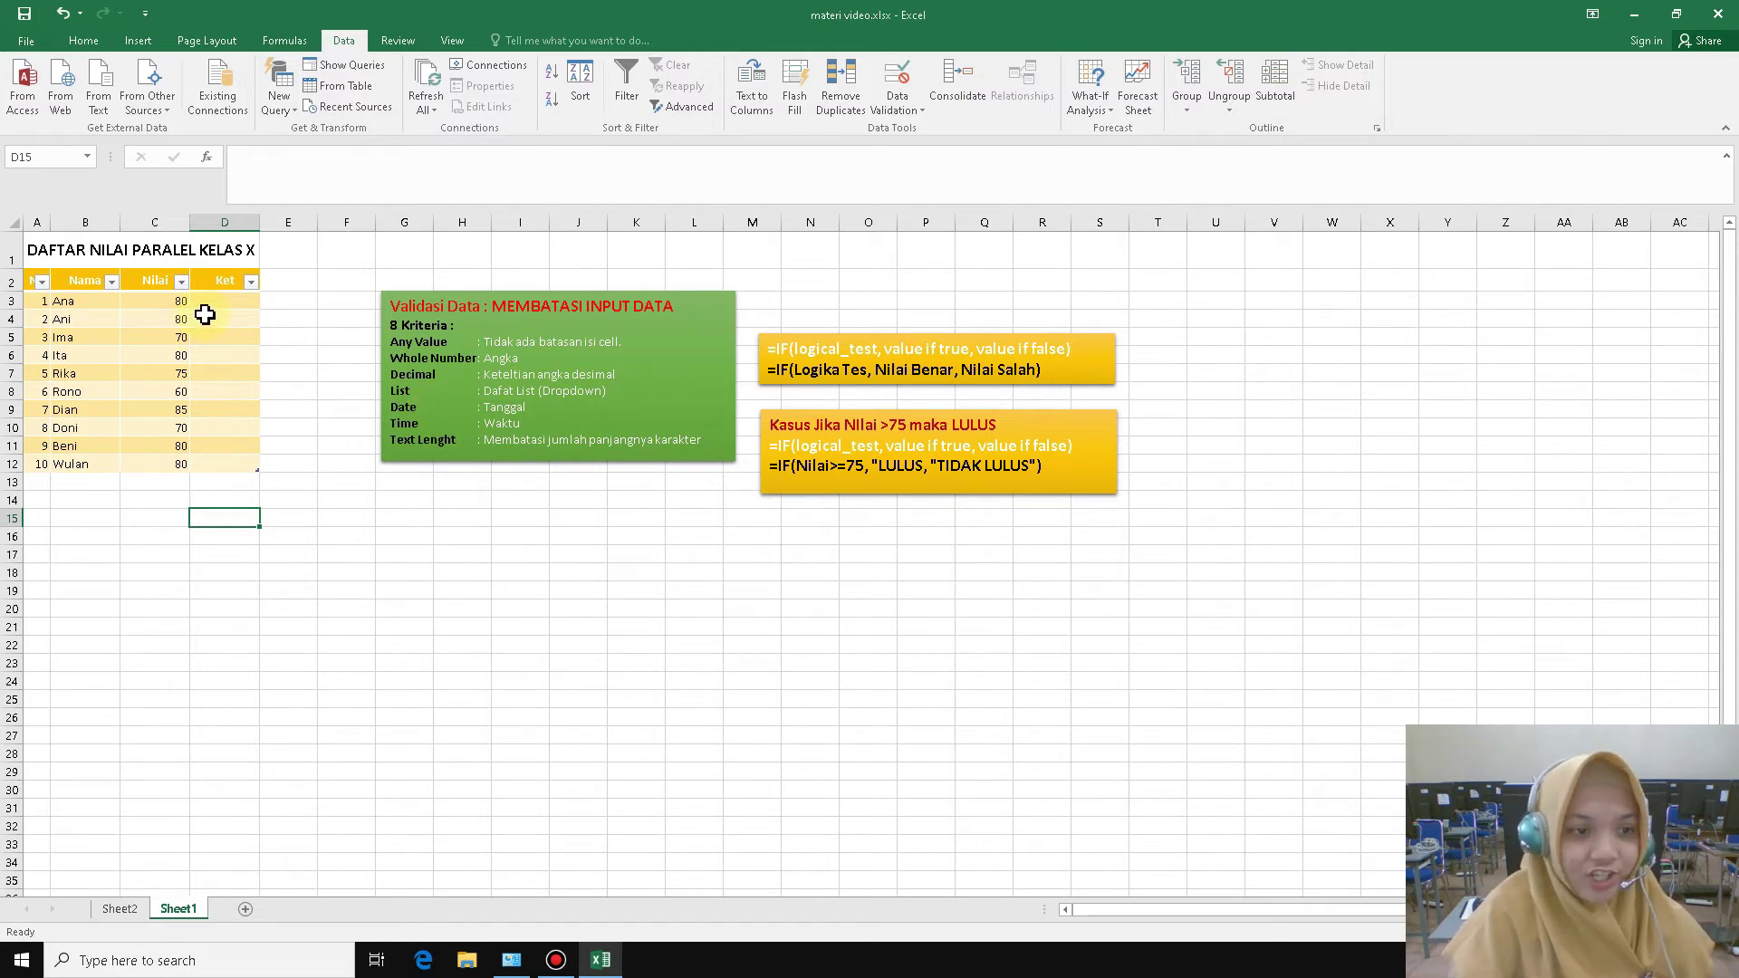
Insert a new table column before the Ket column and rename its header to "Kelas".
click(229, 222)
right_click(232, 221)
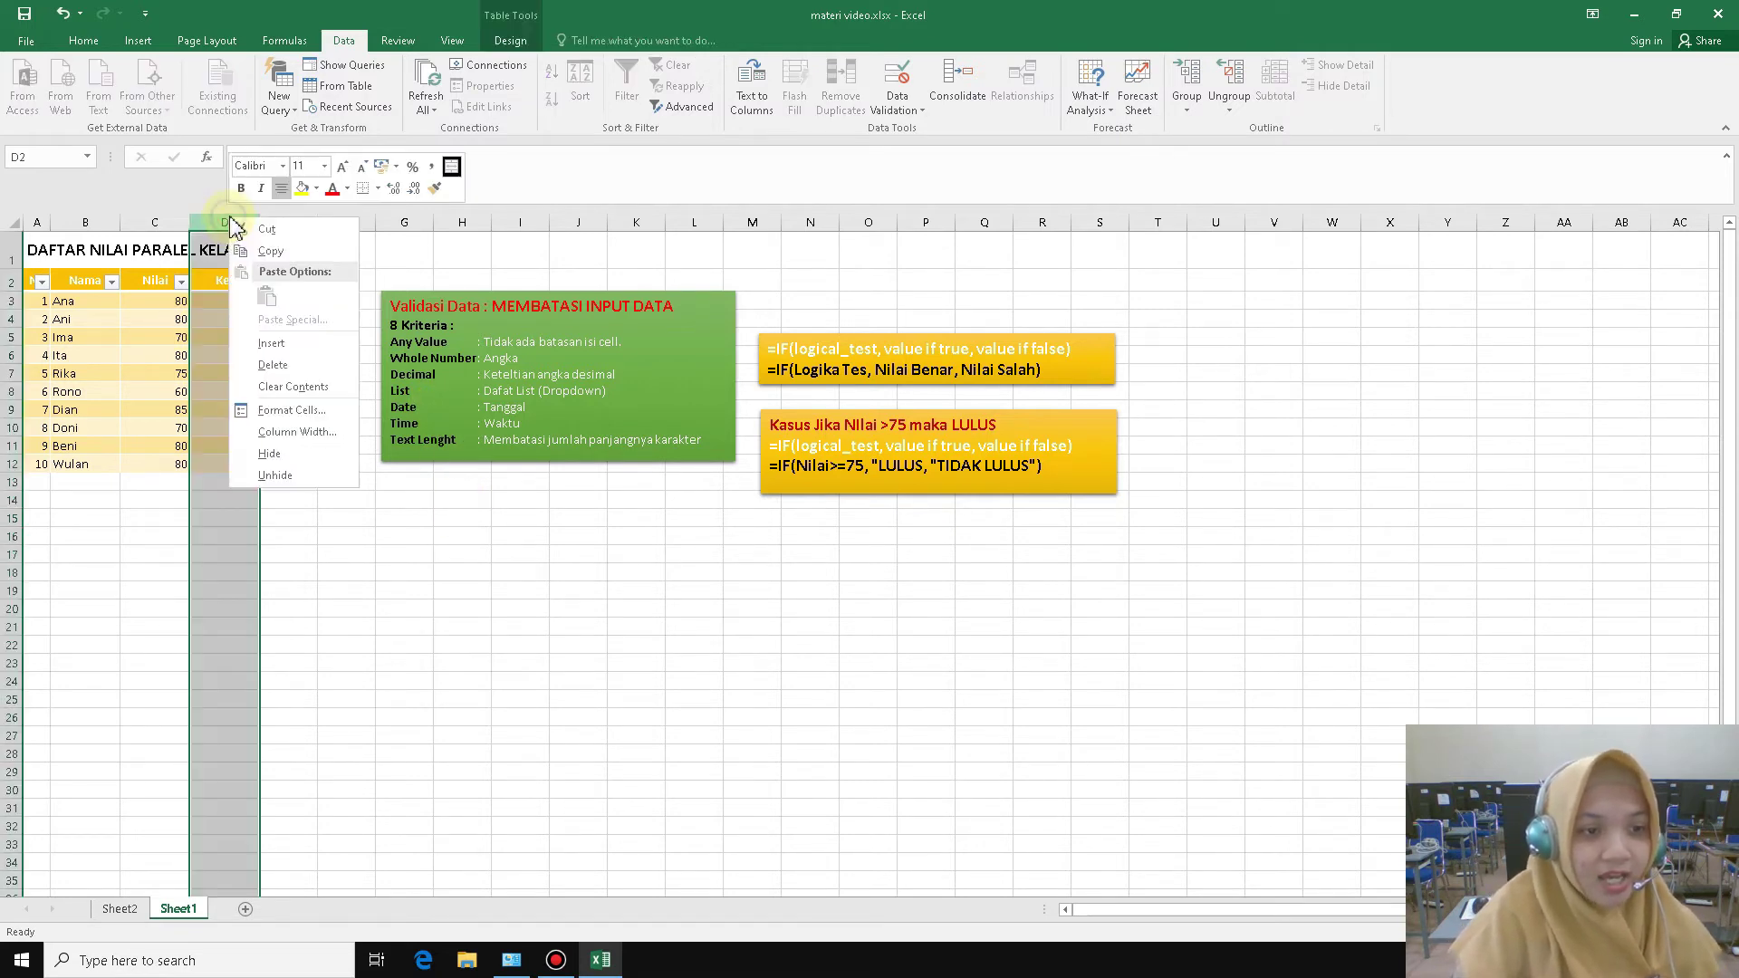
click(270, 344)
click(217, 281)
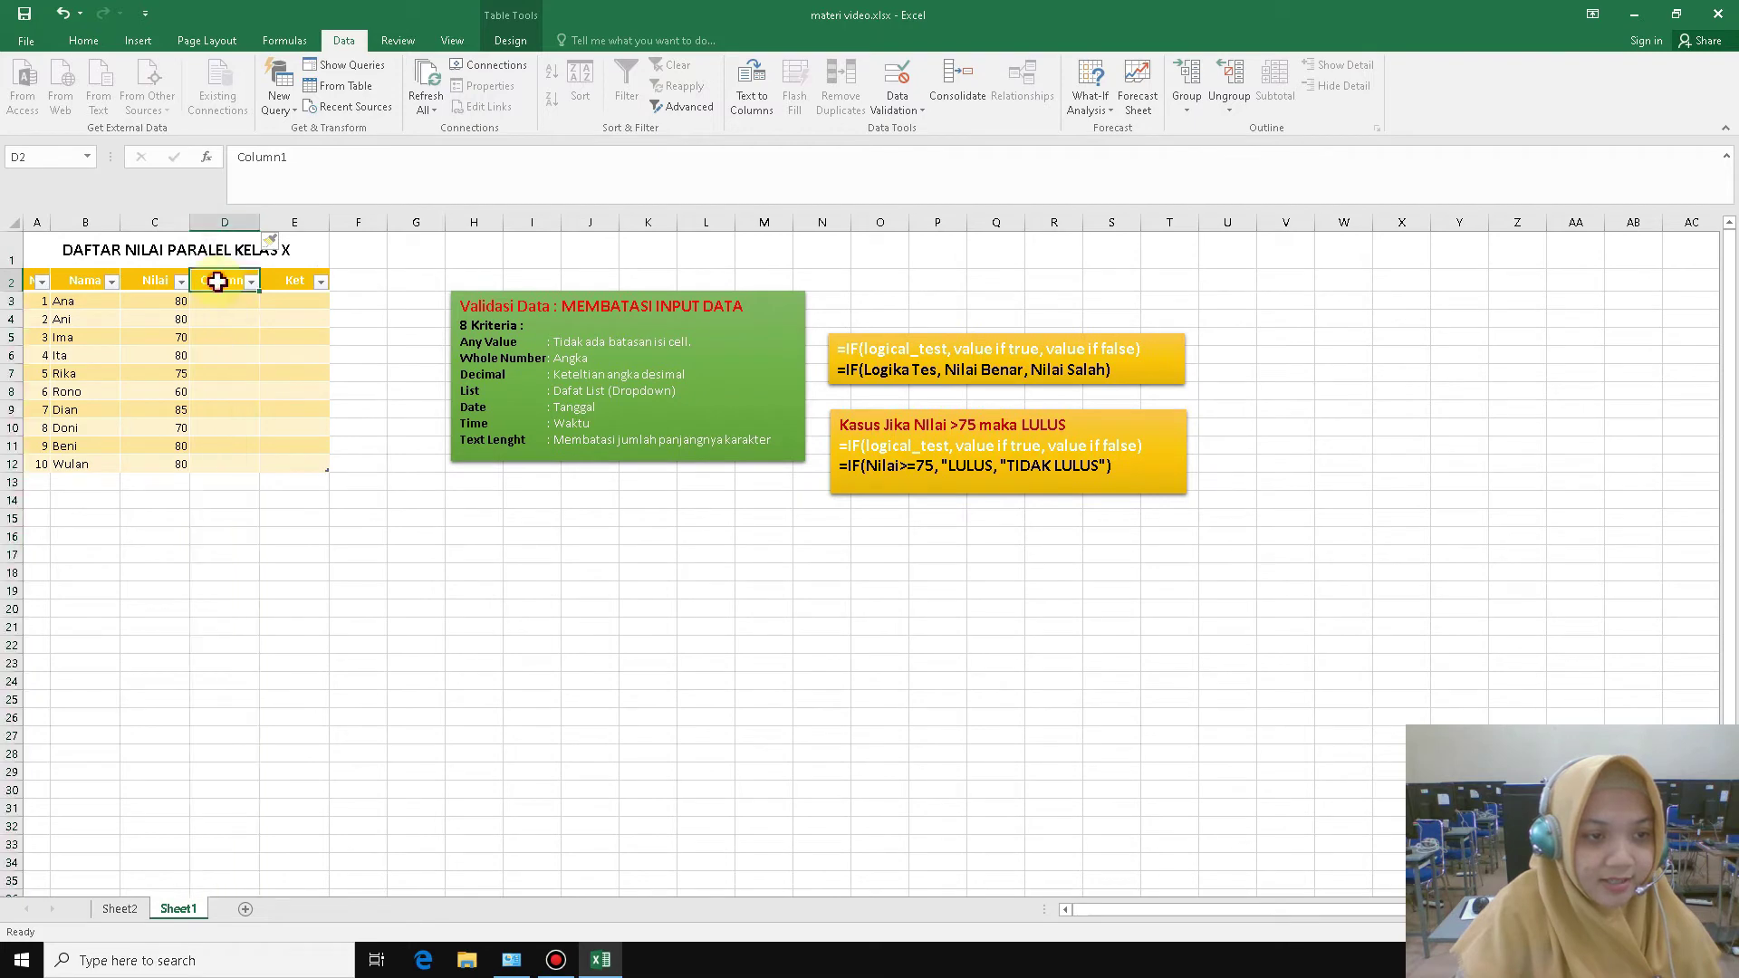
click(289, 161)
drag(289, 162, 235, 163)
text(Kelas)
click(231, 337)
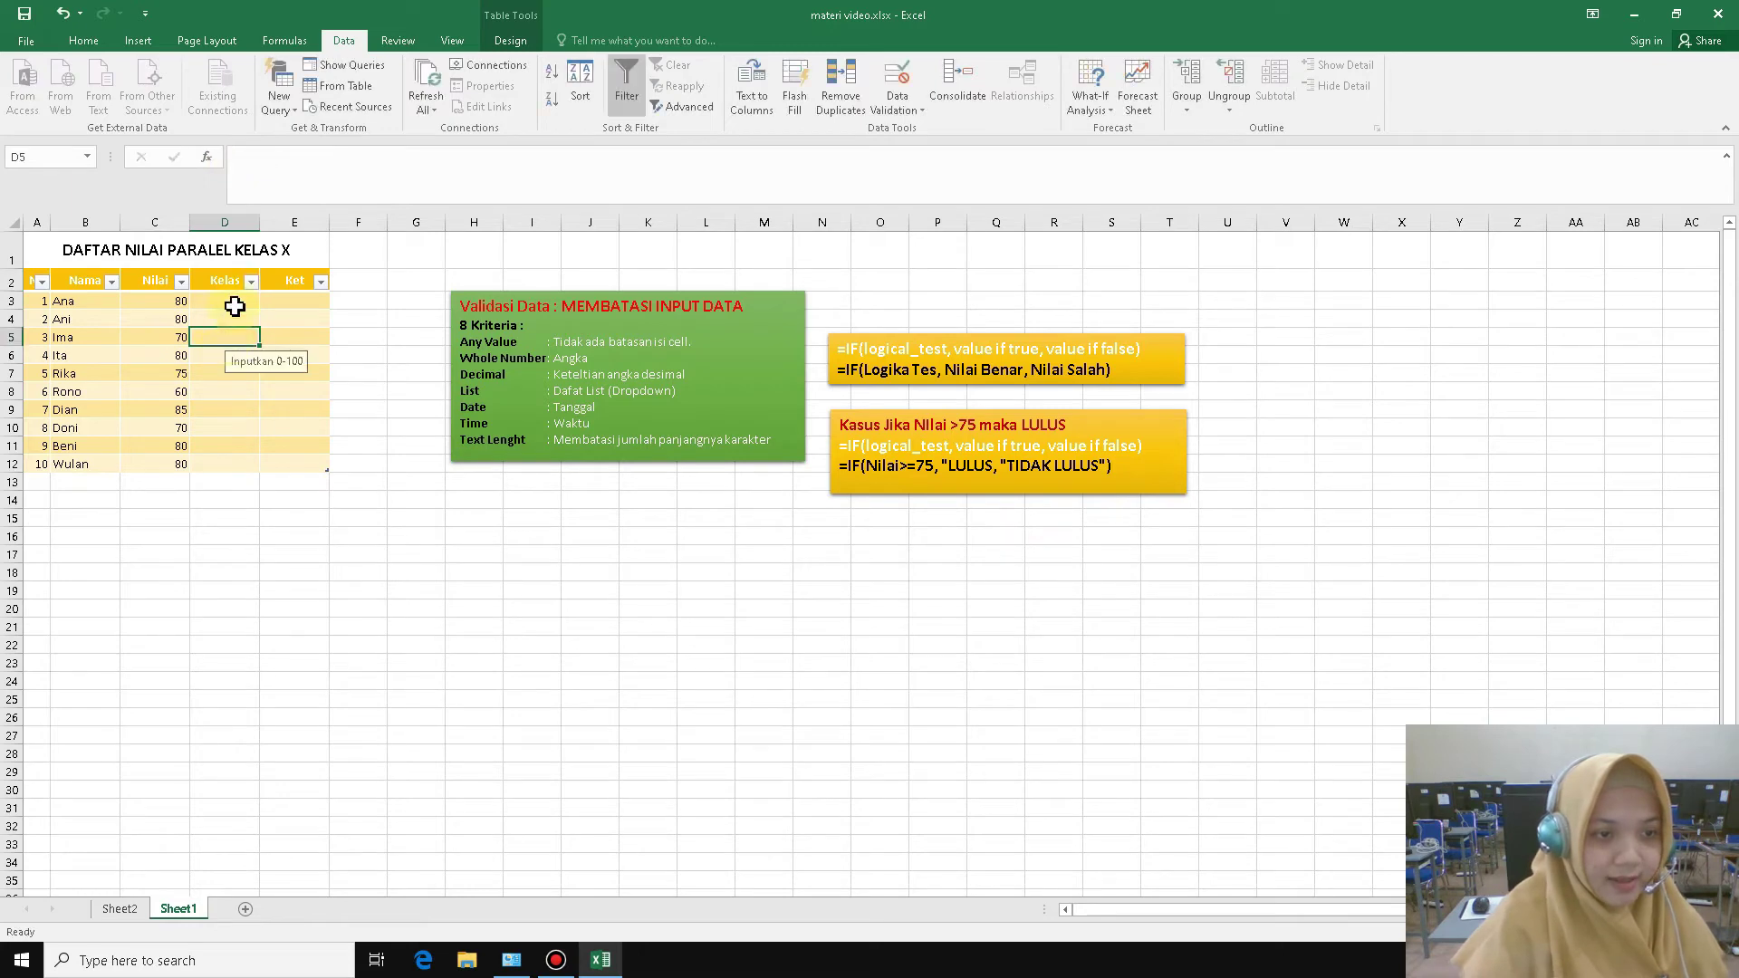
Set the data validation of the Kelas cells D3 to D12 to allow a List.
drag(226, 307, 223, 320)
drag(234, 456, 233, 466)
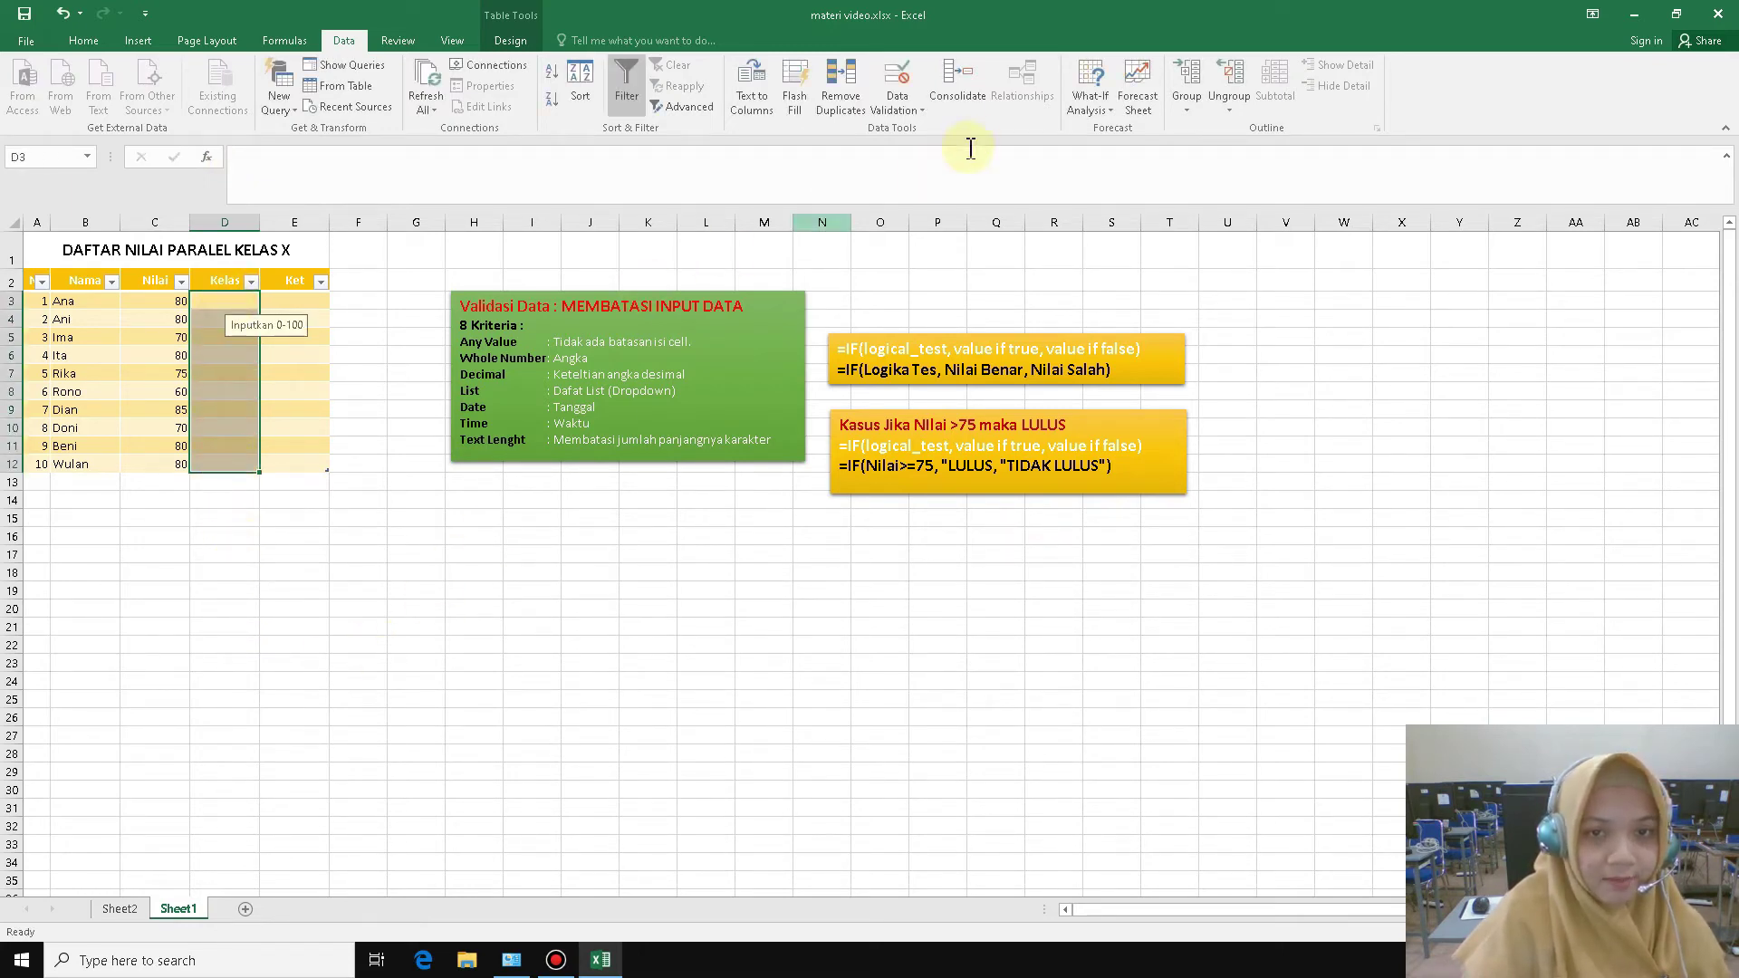
click(921, 112)
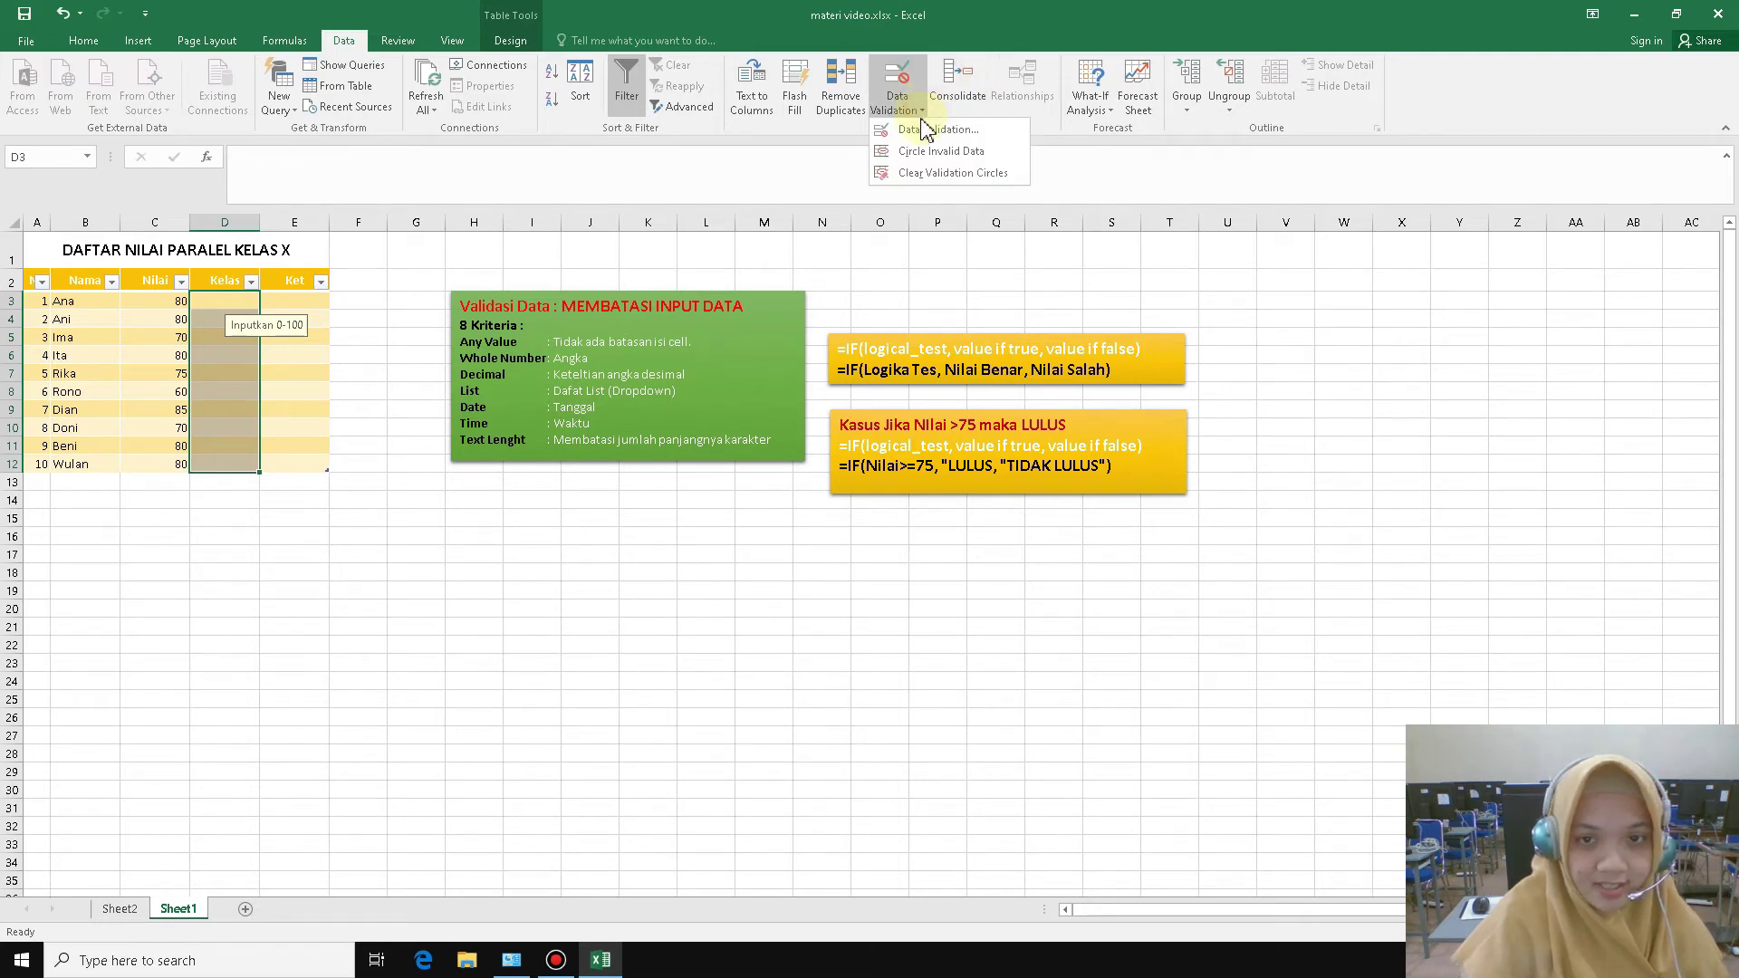
click(925, 132)
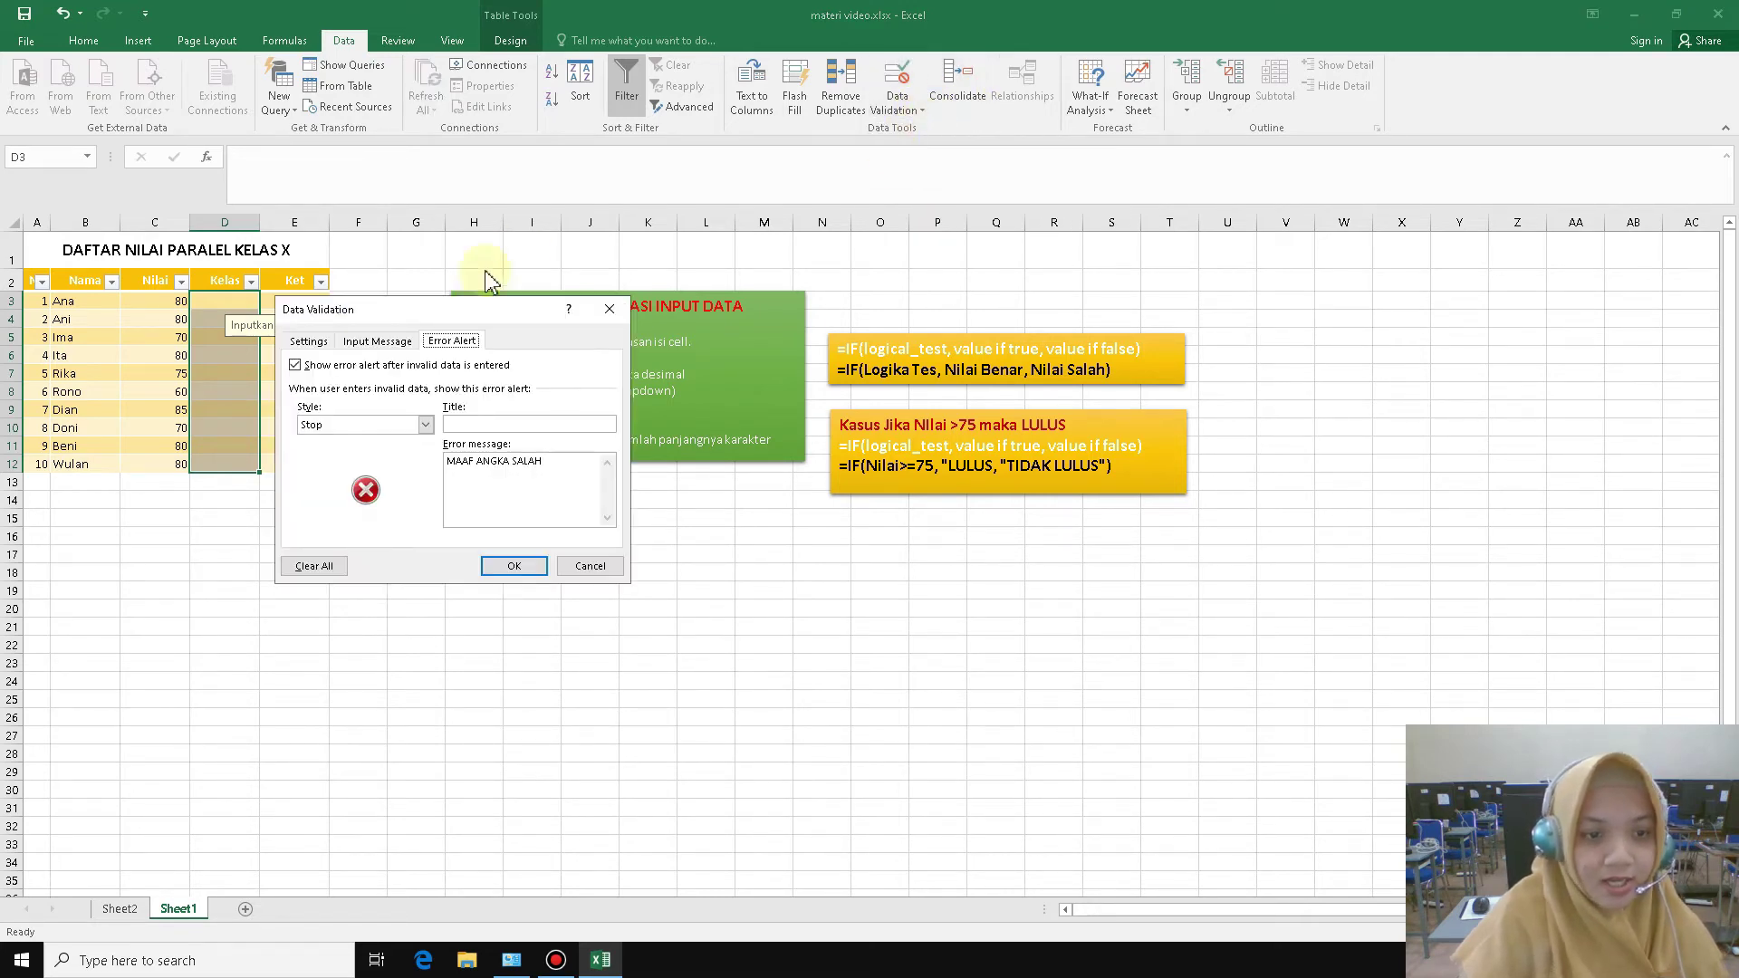
click(317, 343)
click(428, 400)
click(328, 452)
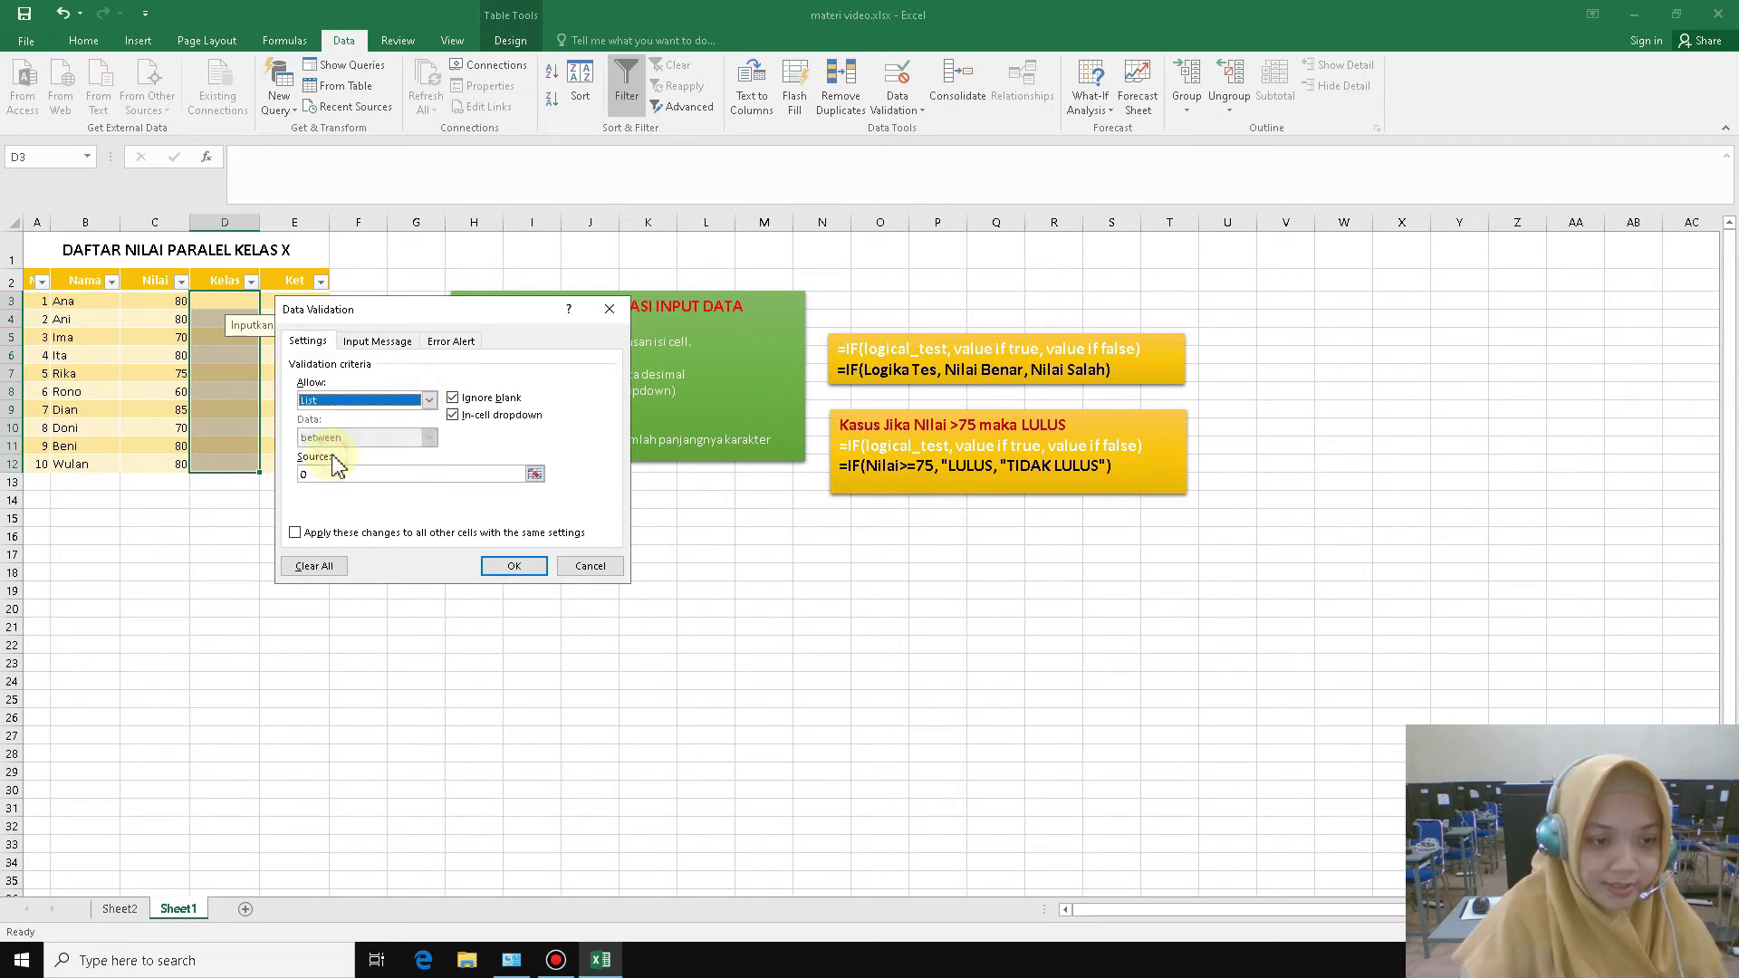
Set the list source to "X MIPA 2, X MIPA 1", apply the validation and check the dropdown in cell D3.
click(535, 473)
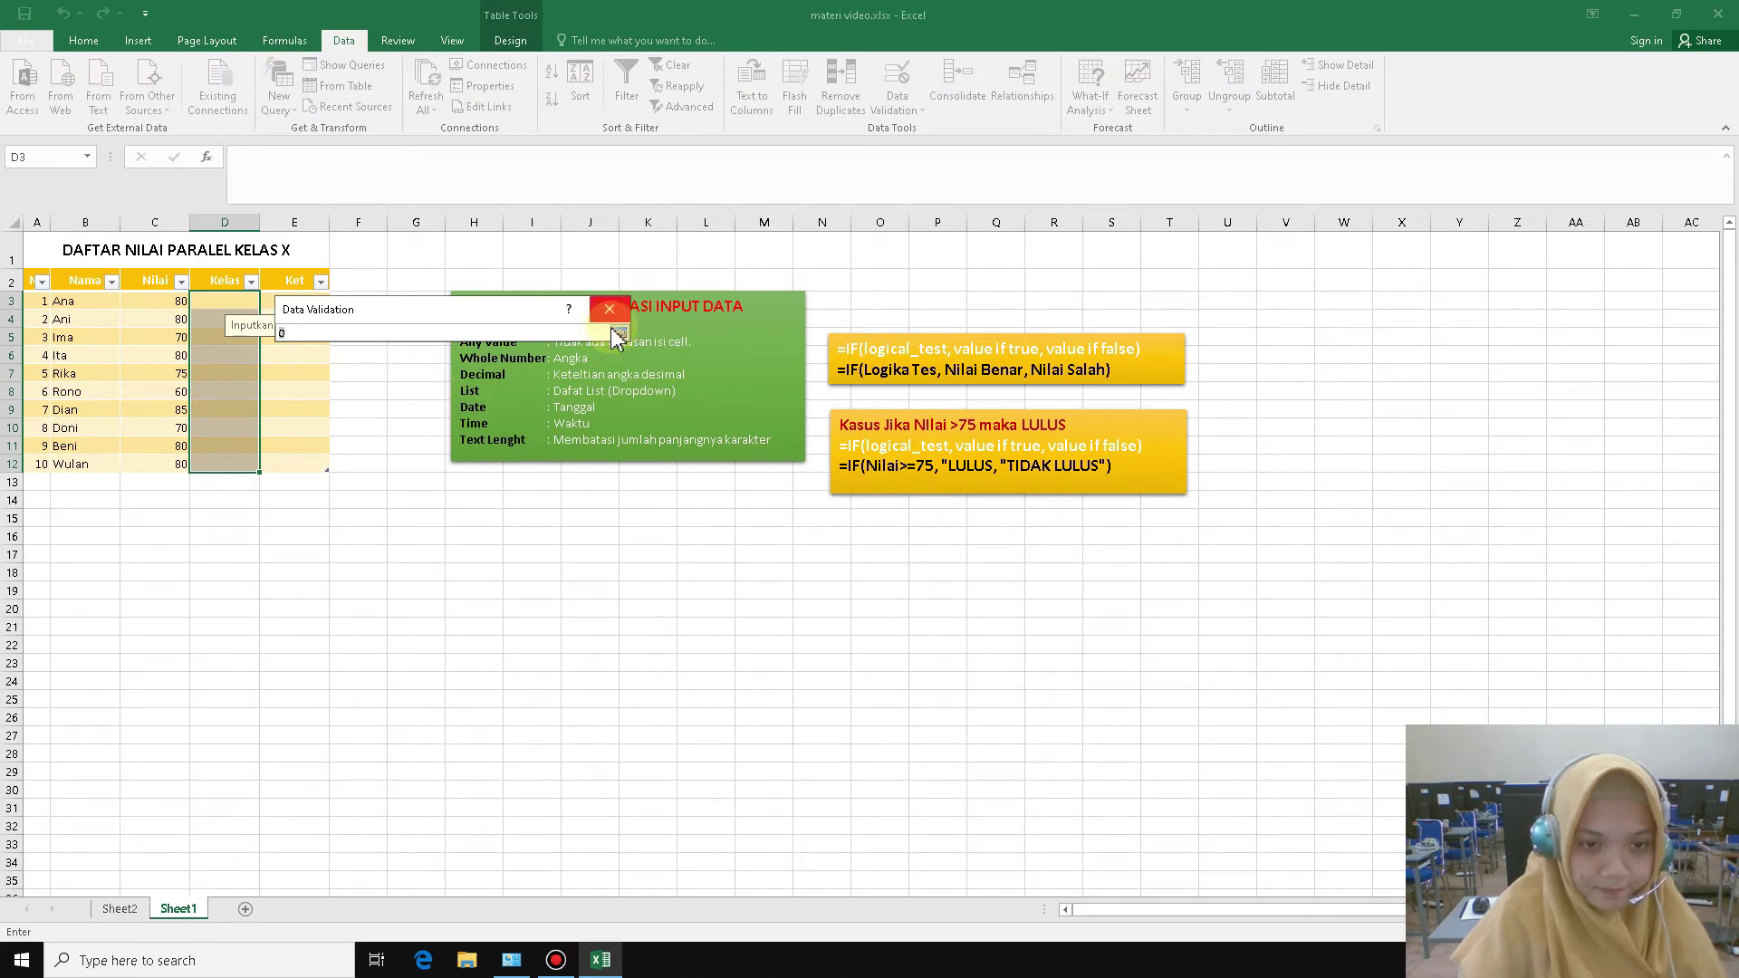
key(BackSpace)
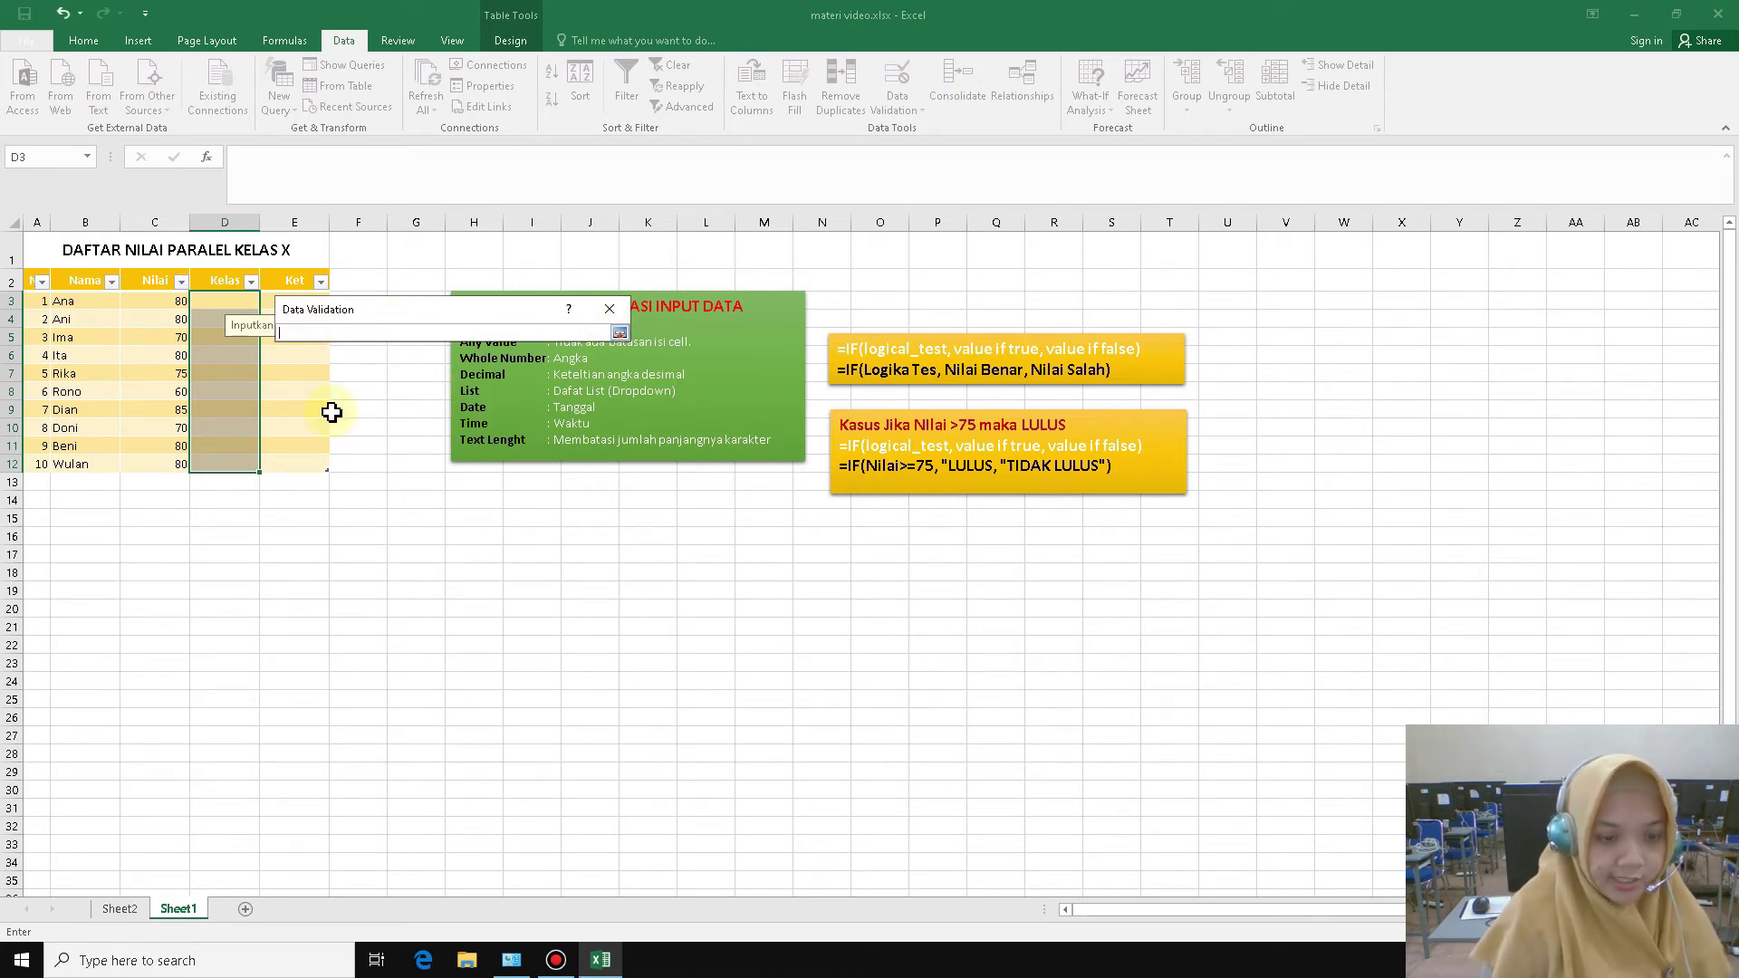
text(X MIPA 2)
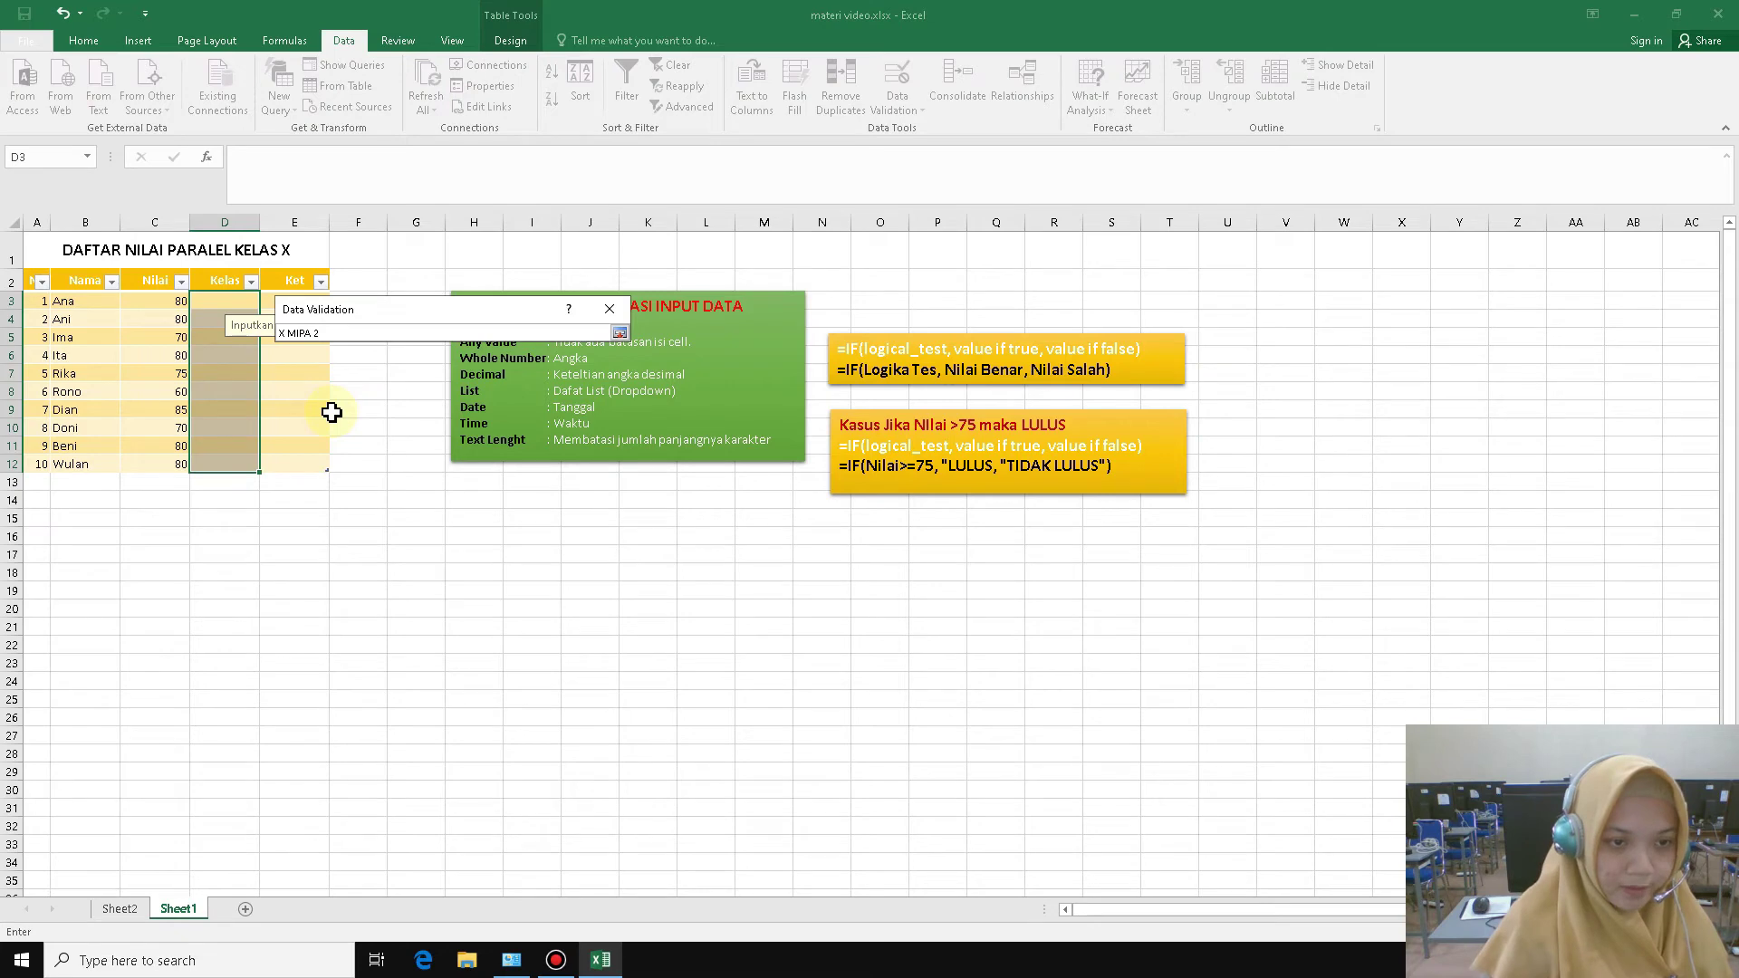
text(, X MIPA)
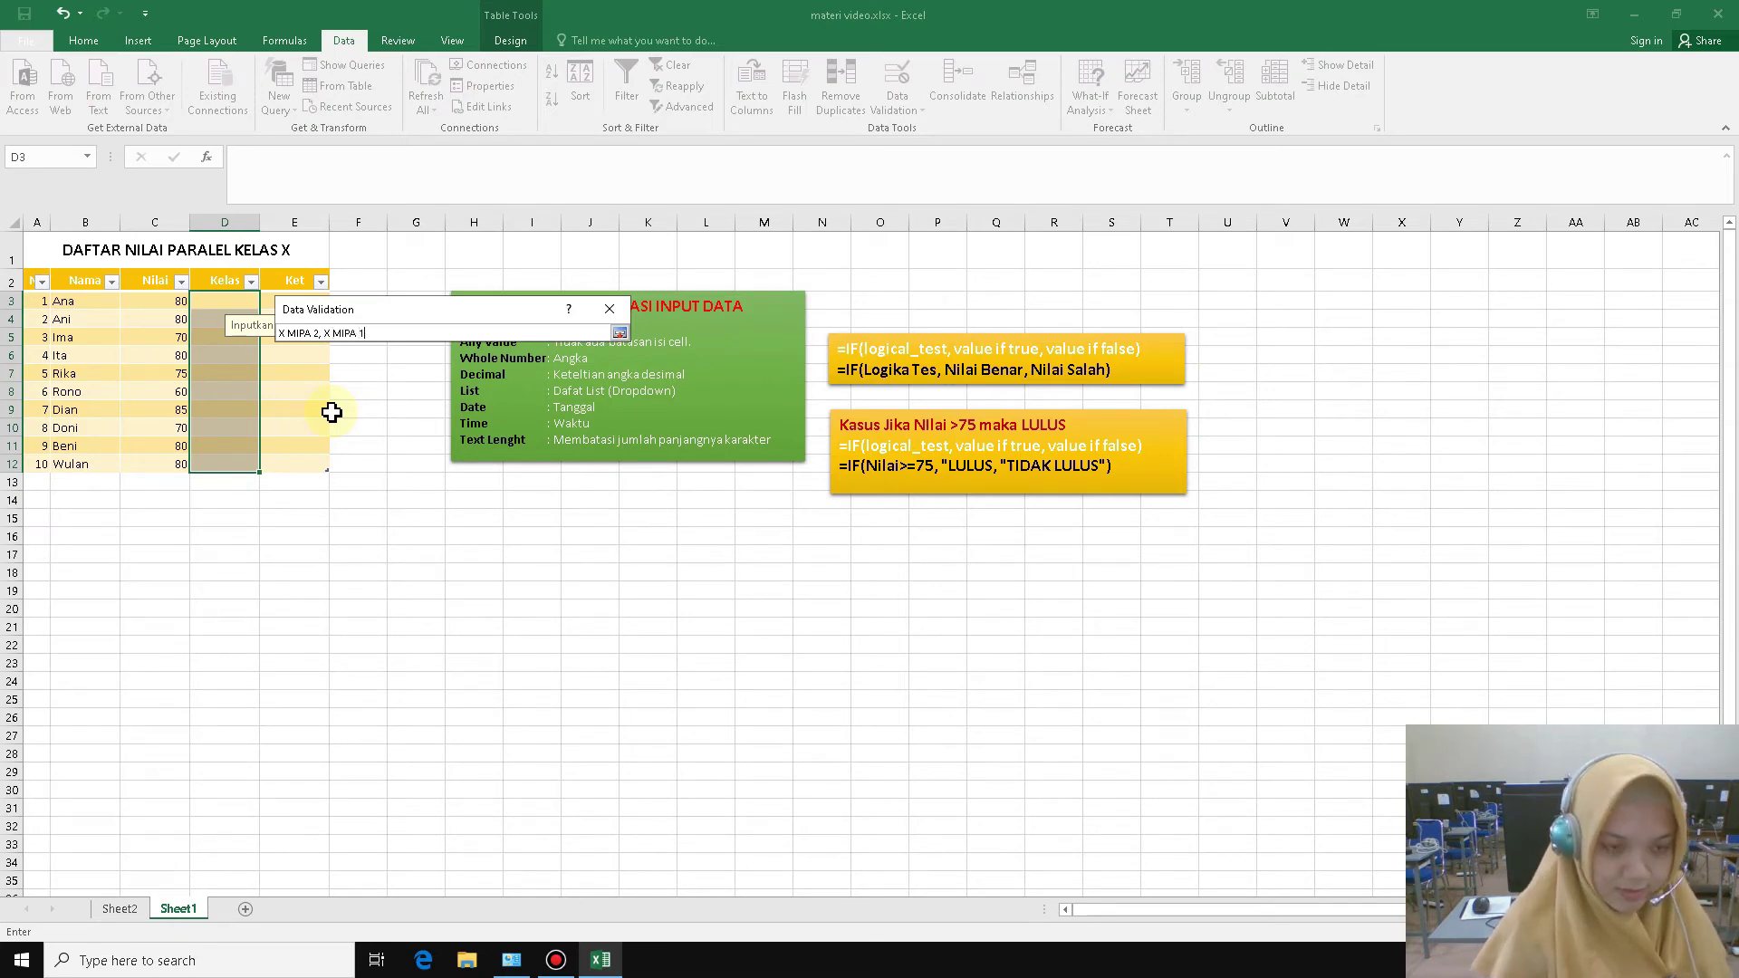
text( 1)
click(620, 332)
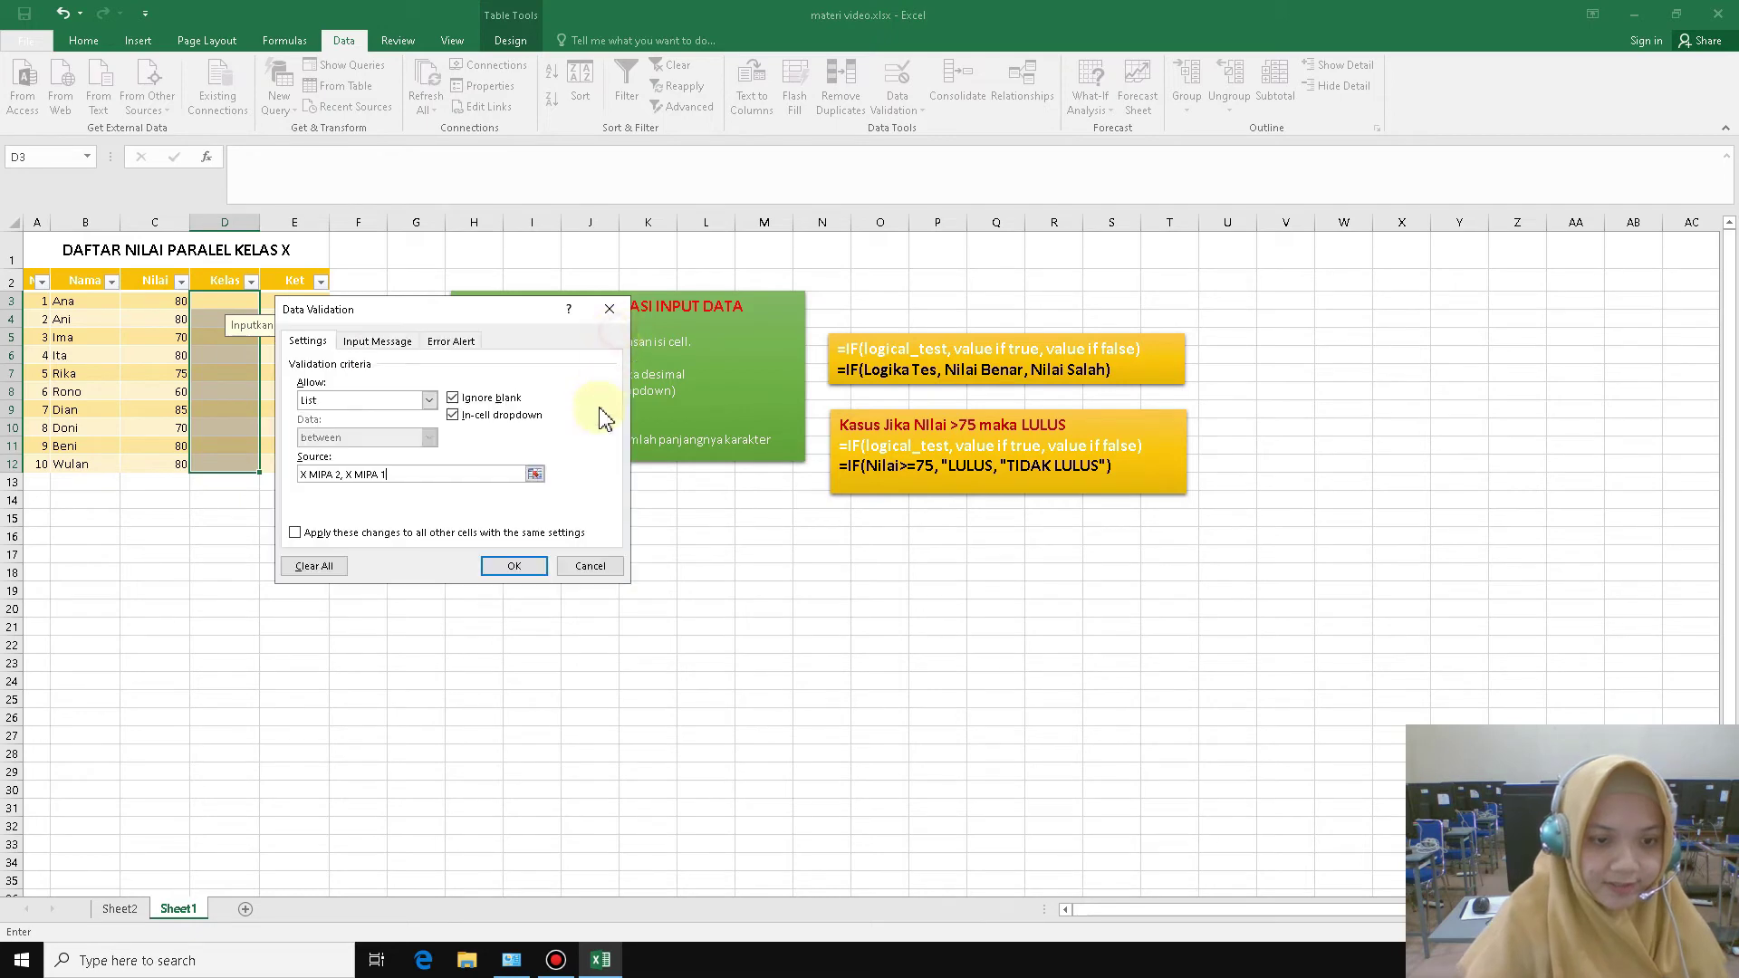
click(514, 565)
click(268, 300)
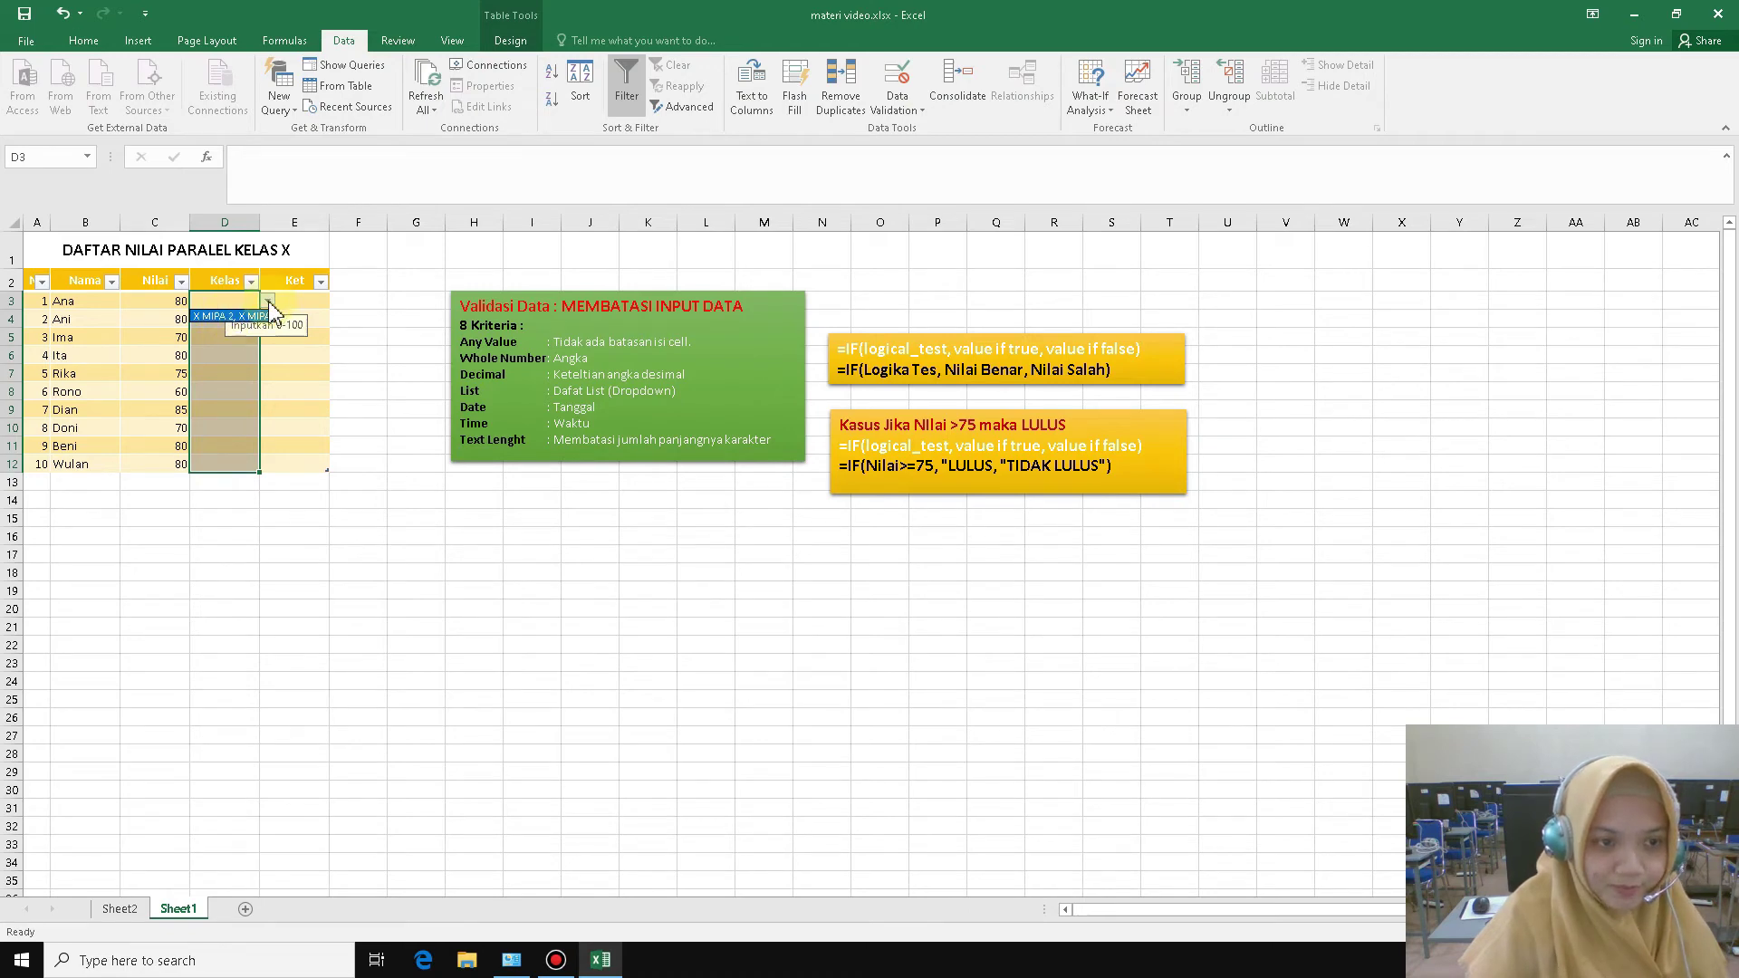
click(268, 302)
click(268, 299)
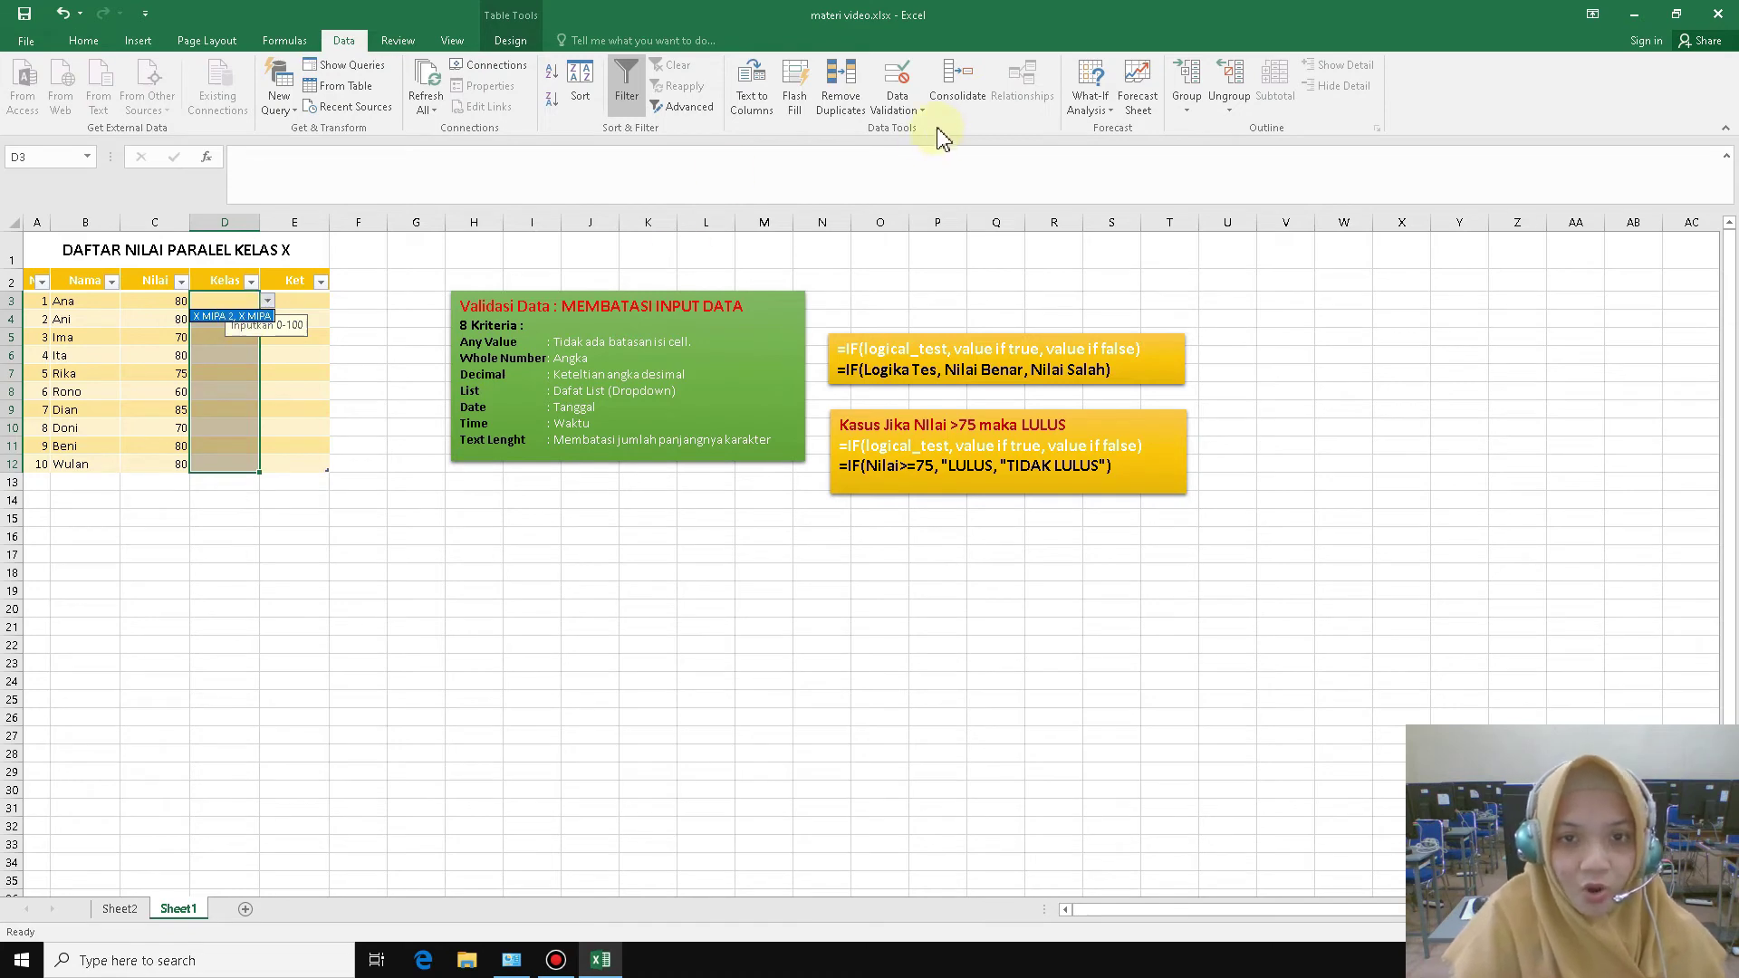
Replace the comma in the Kelas list source with a semicolon, giving "X MIPA 2; X MIPA 1", and apply it.
click(885, 105)
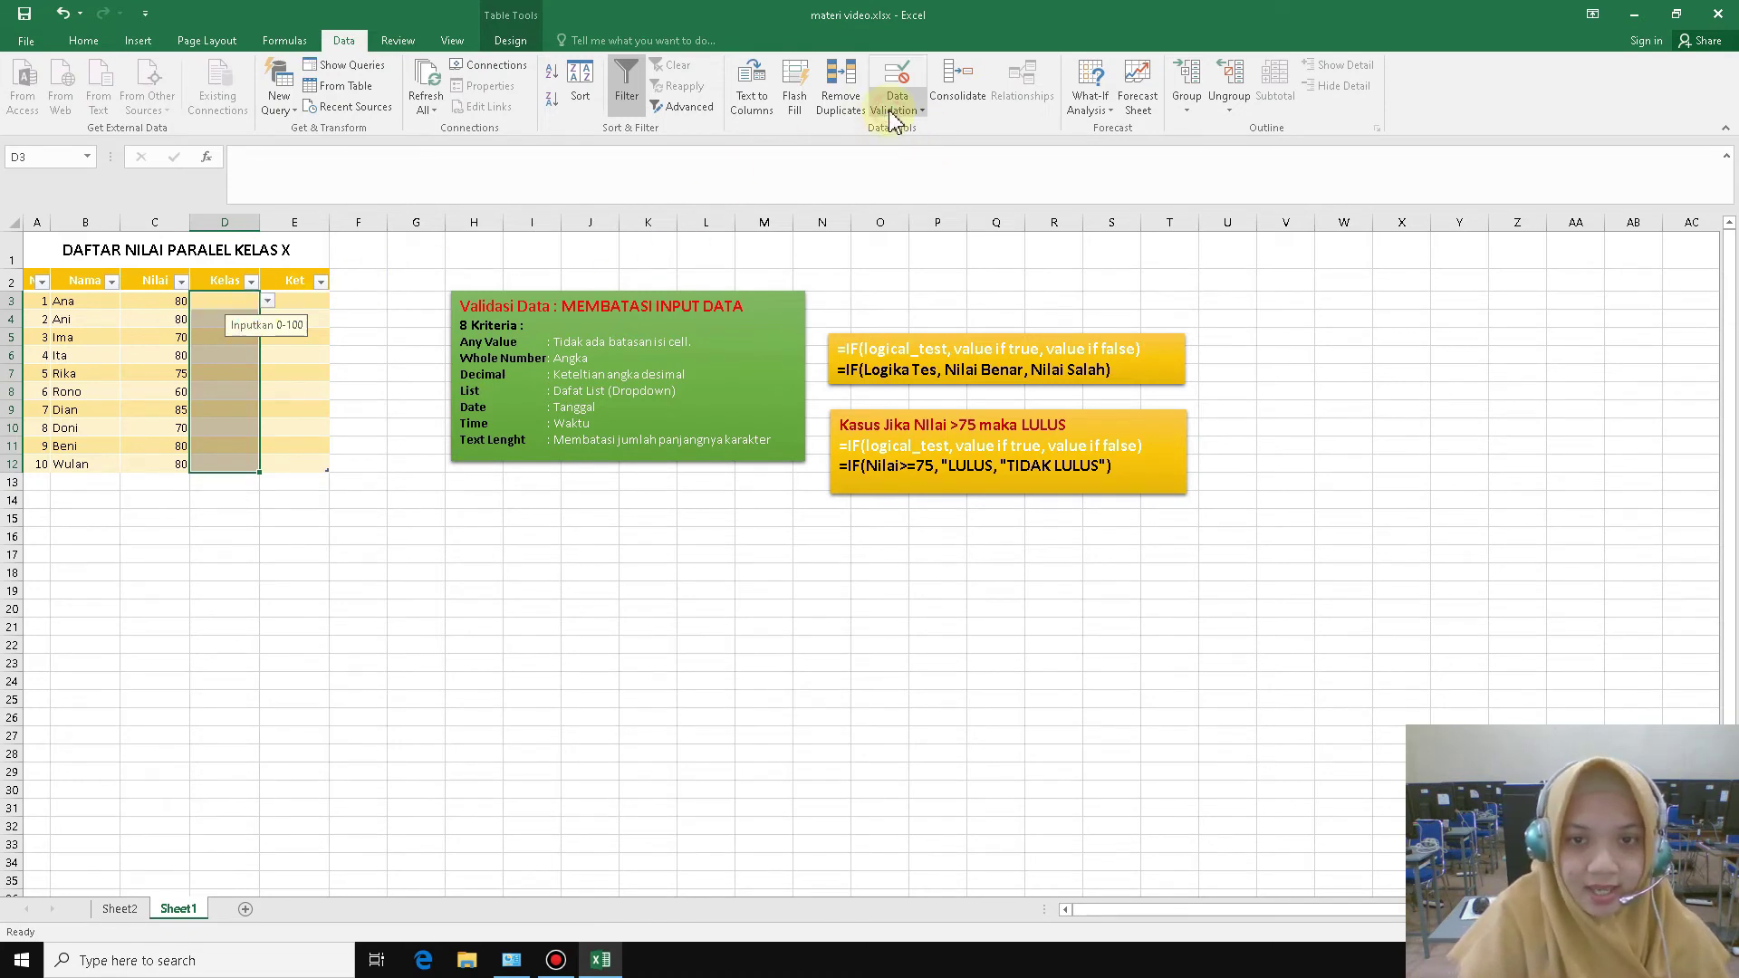
click(924, 111)
click(936, 129)
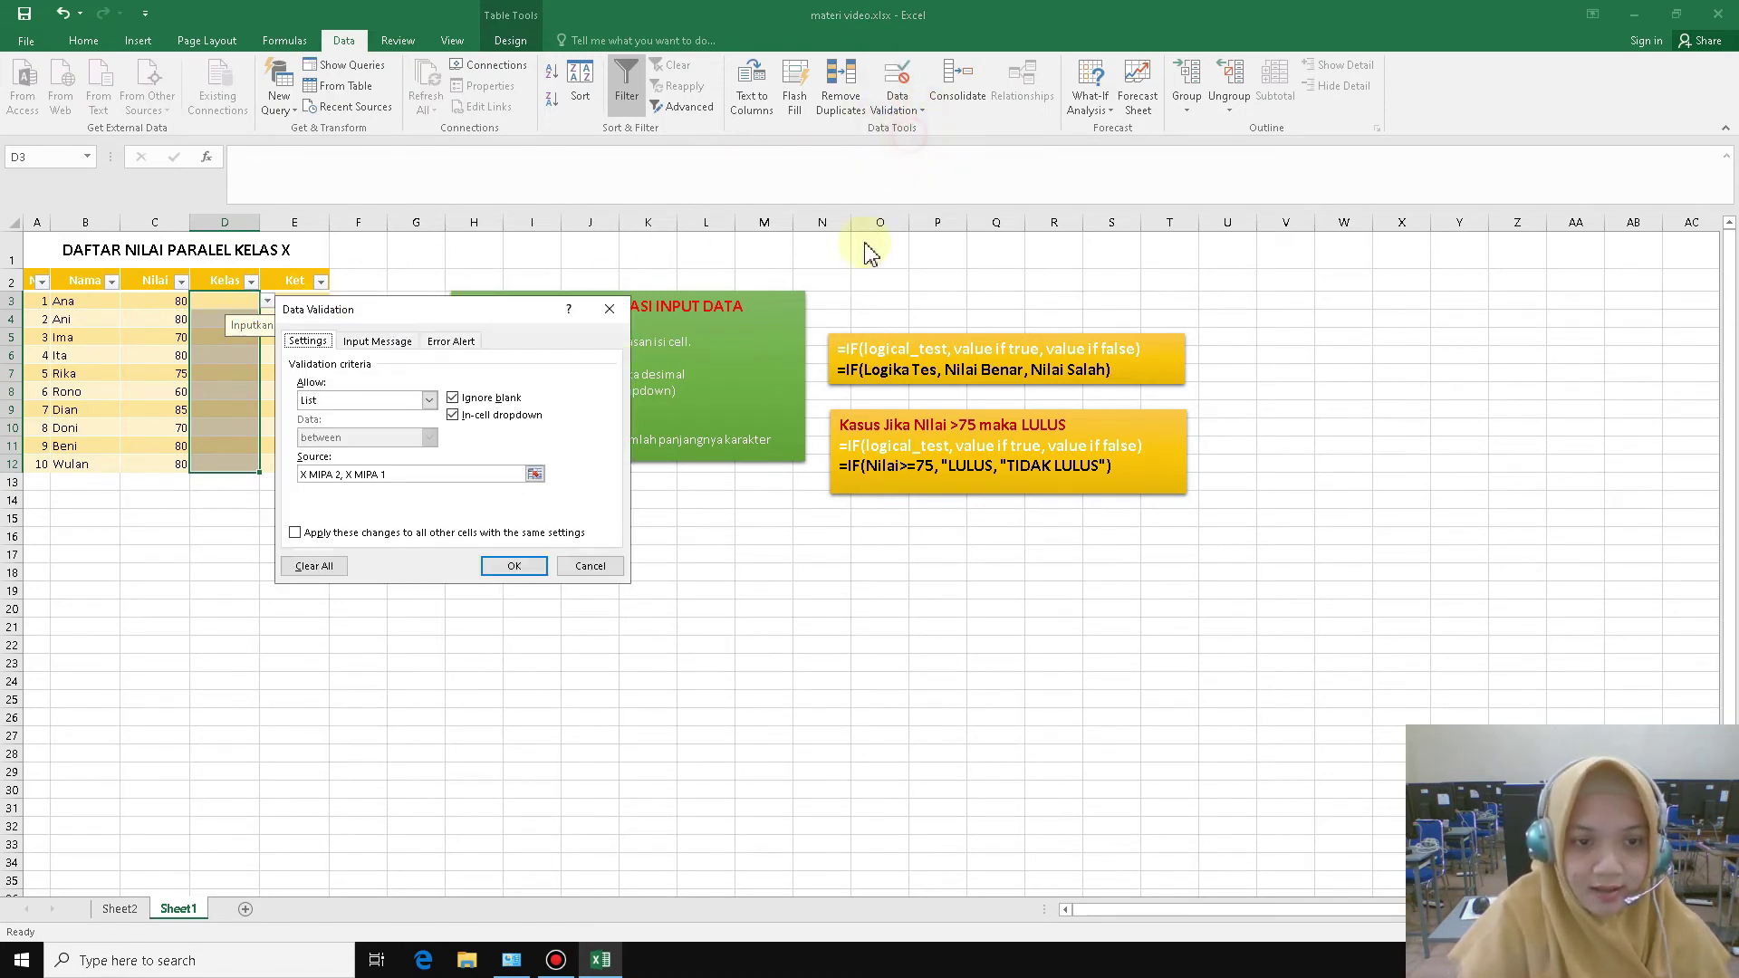
click(345, 475)
key(BackSpace)
text(;)
click(513, 565)
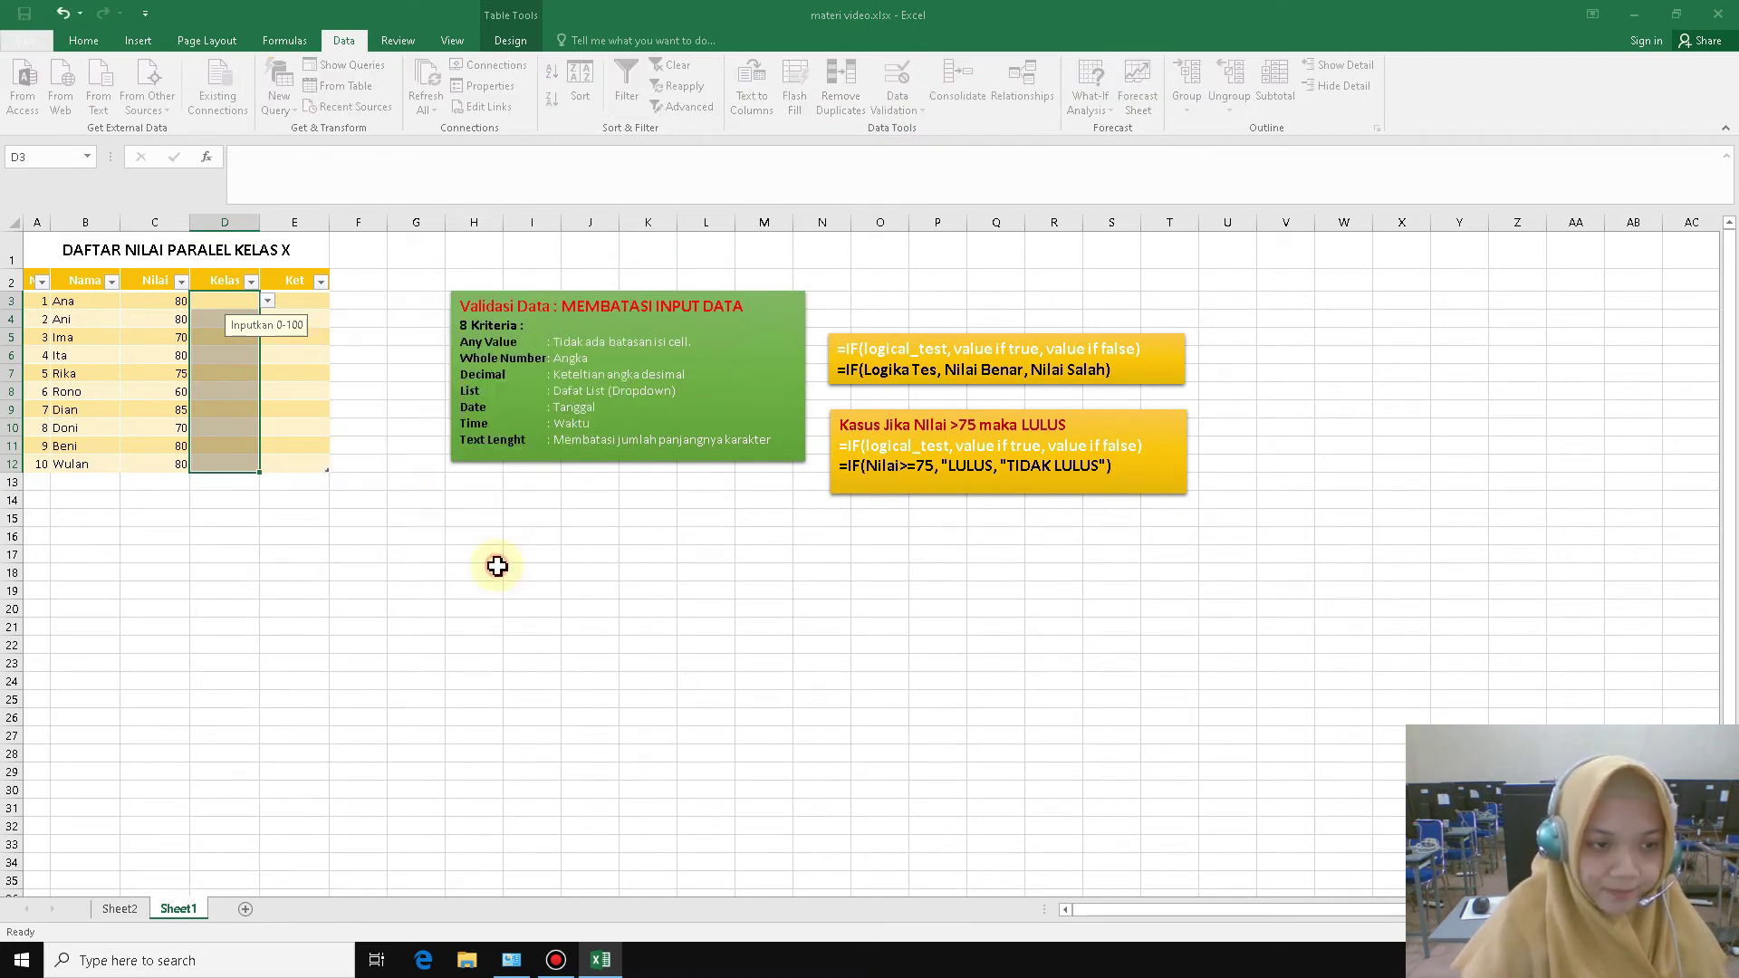
Choose X MIPA 2, X MIPA 1, X MIPA 2, X MIPA 1 and X MIPA 2 from the dropdowns in cells D3 to D7.
click(265, 302)
click(231, 314)
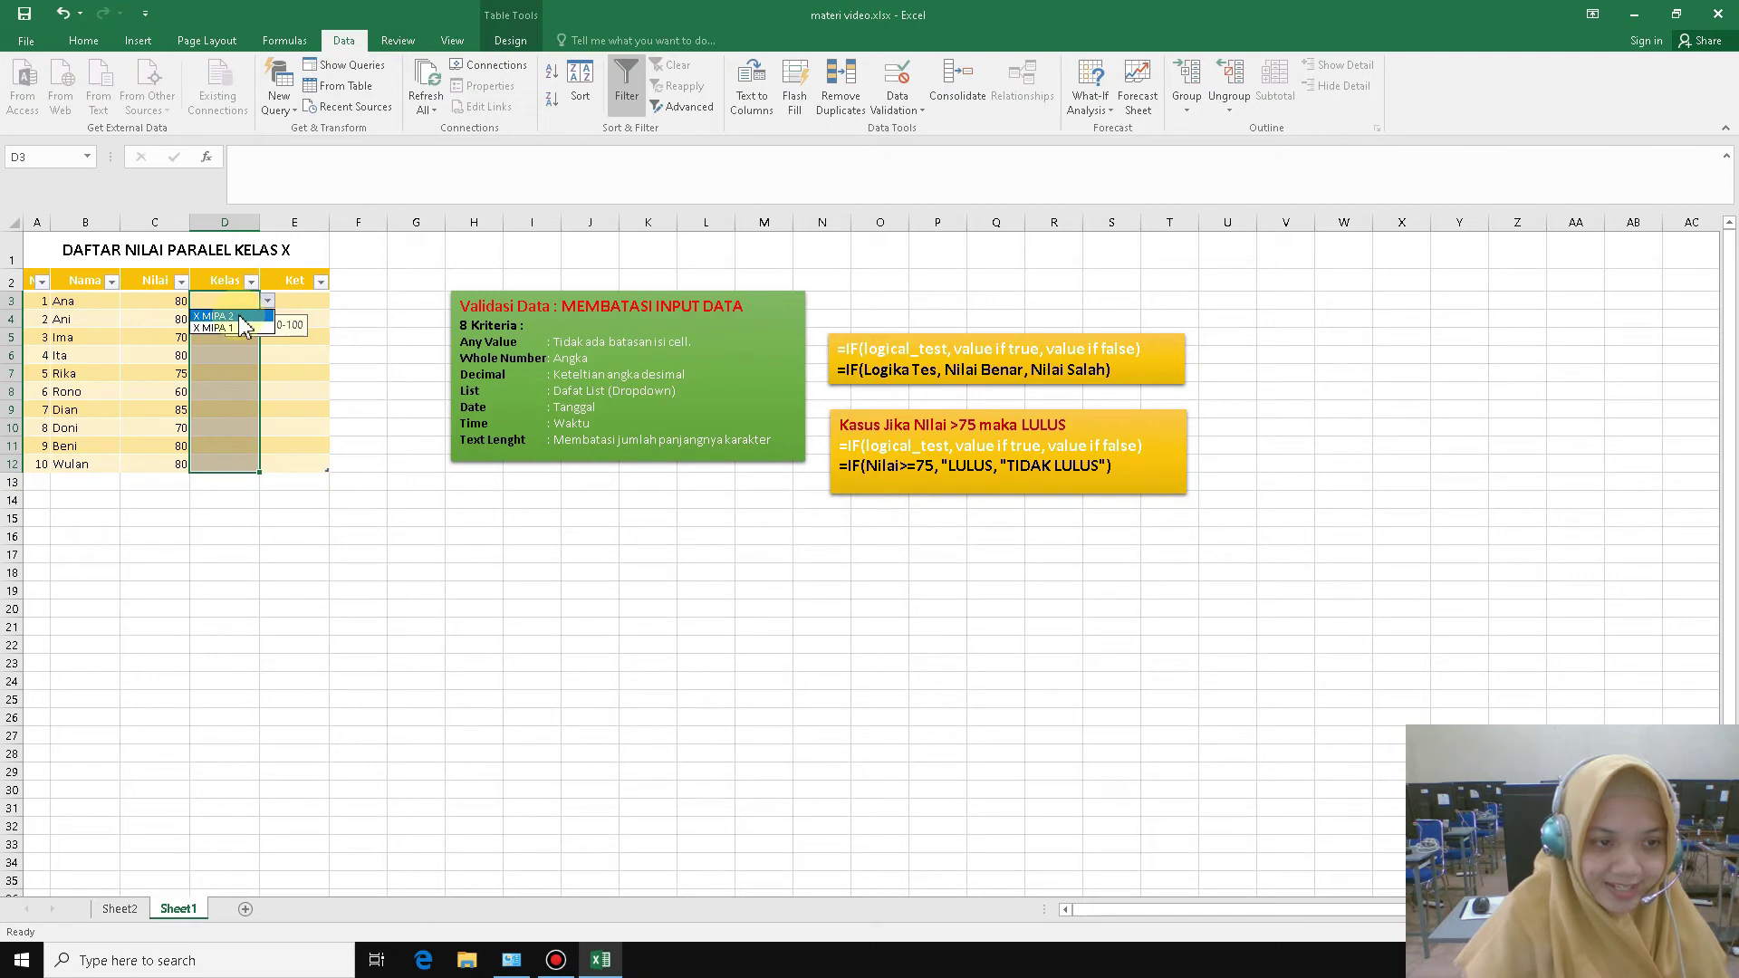
click(213, 324)
click(268, 319)
click(217, 345)
click(217, 338)
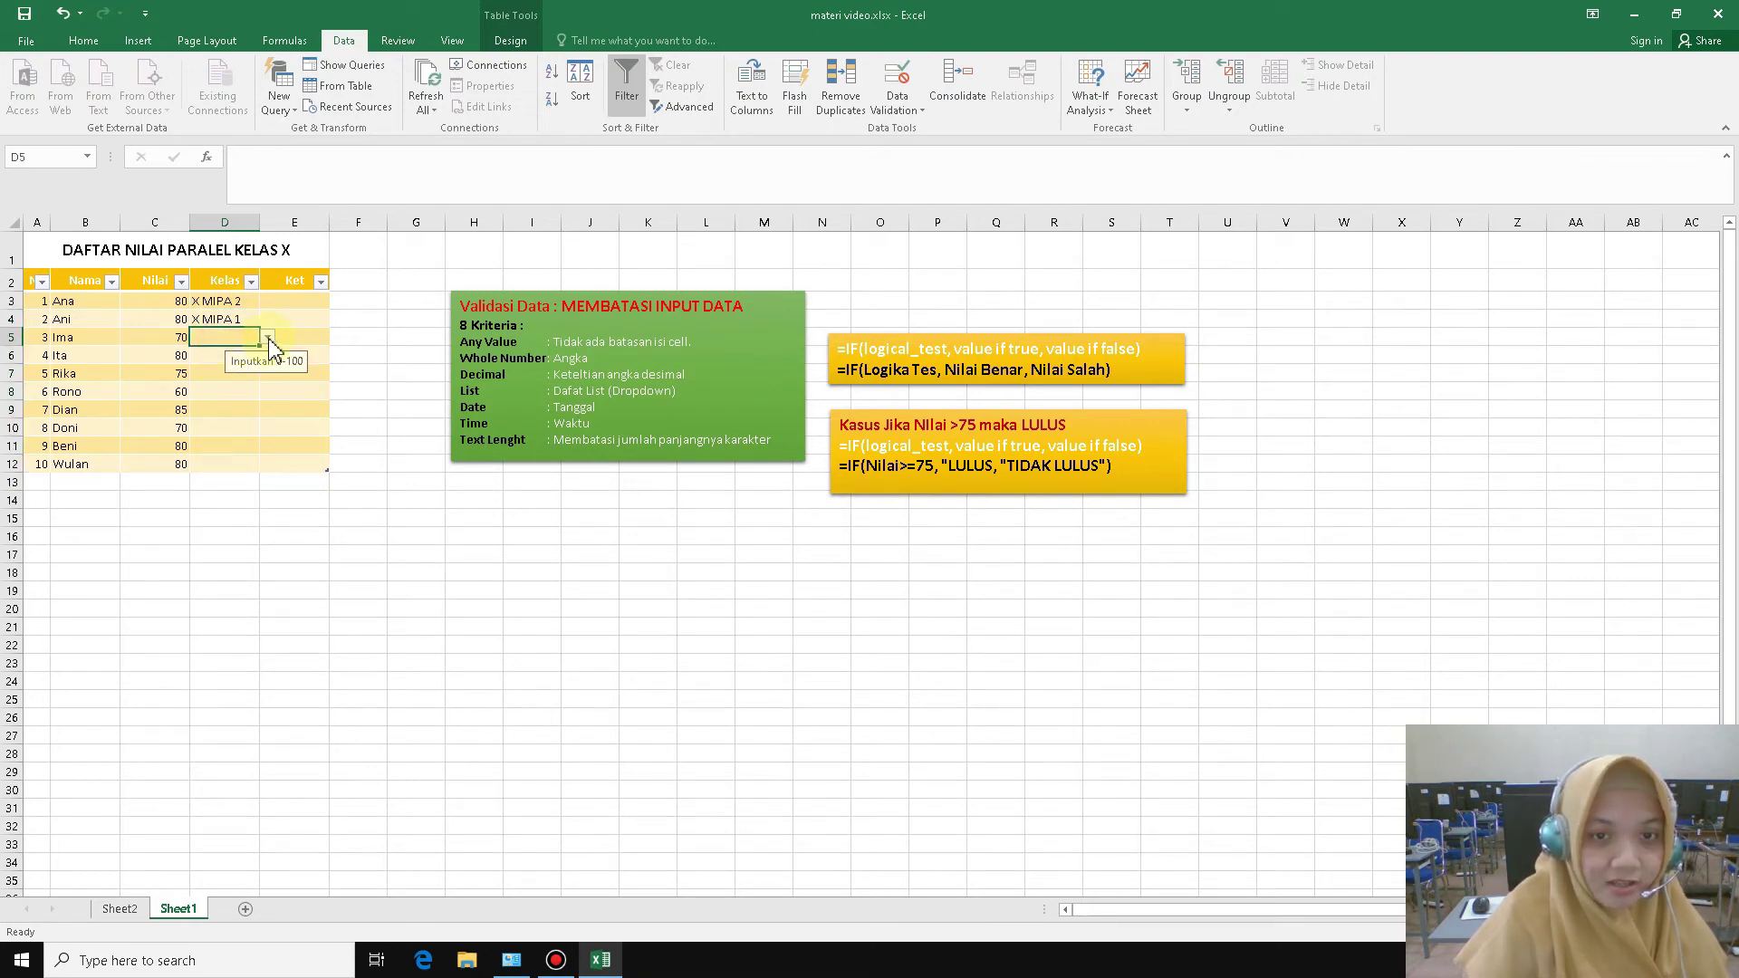
click(268, 341)
click(237, 362)
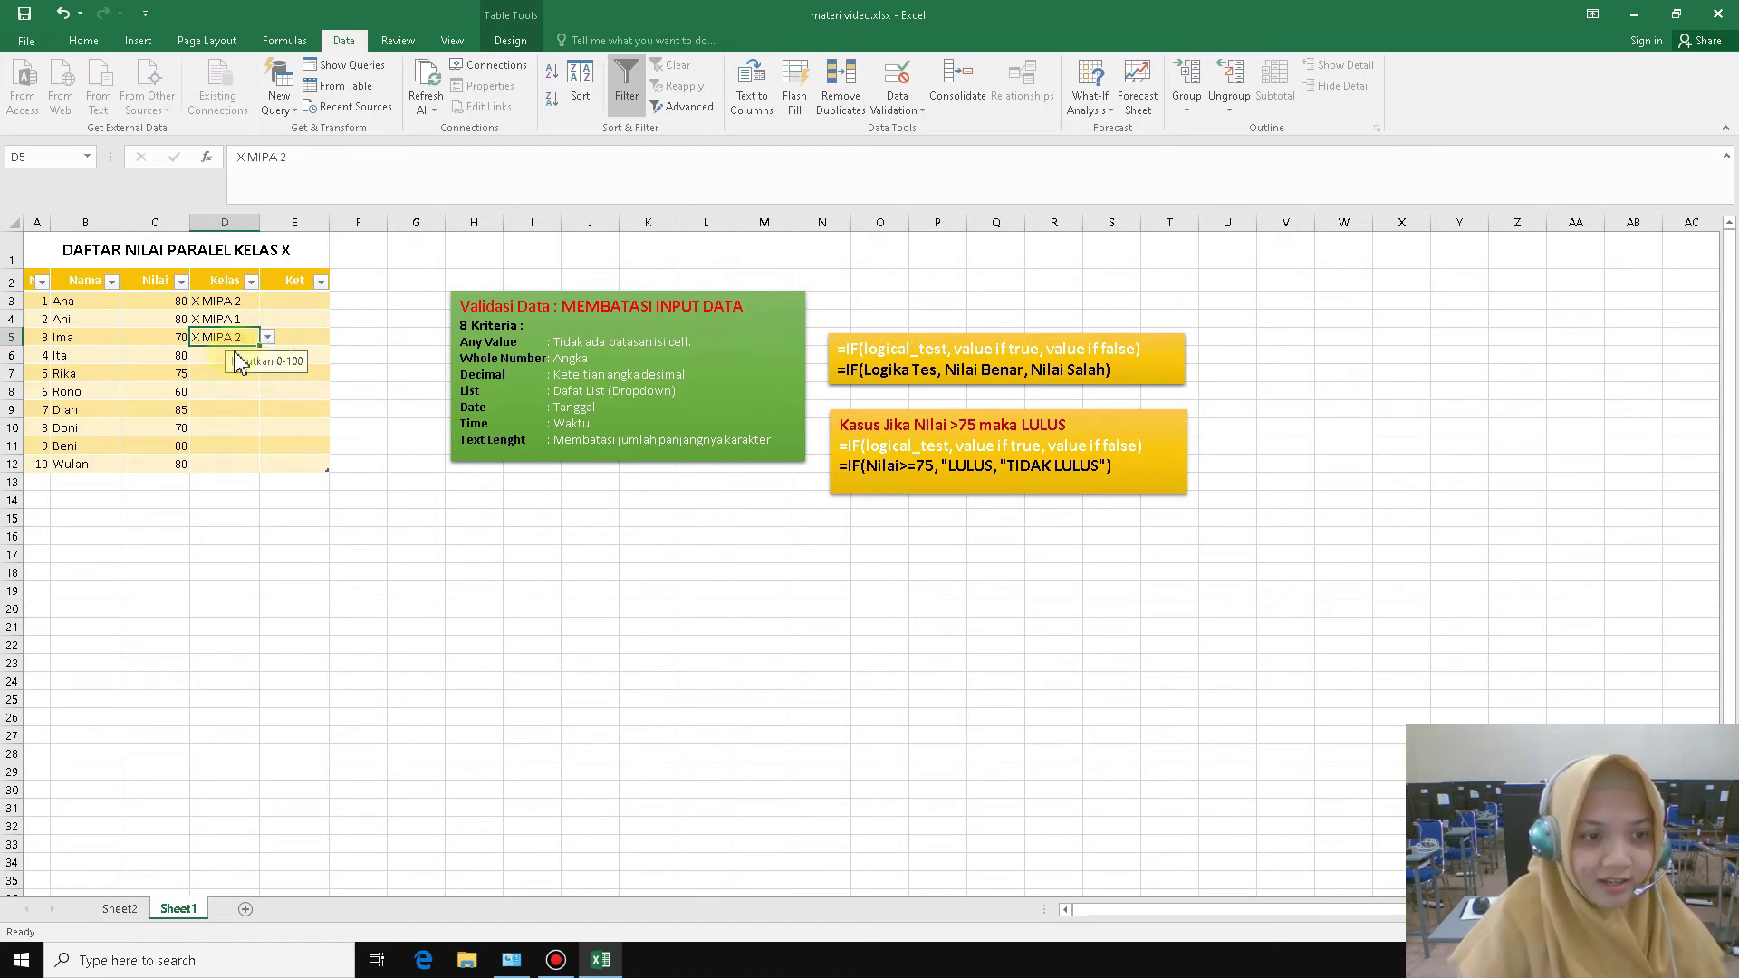
click(234, 362)
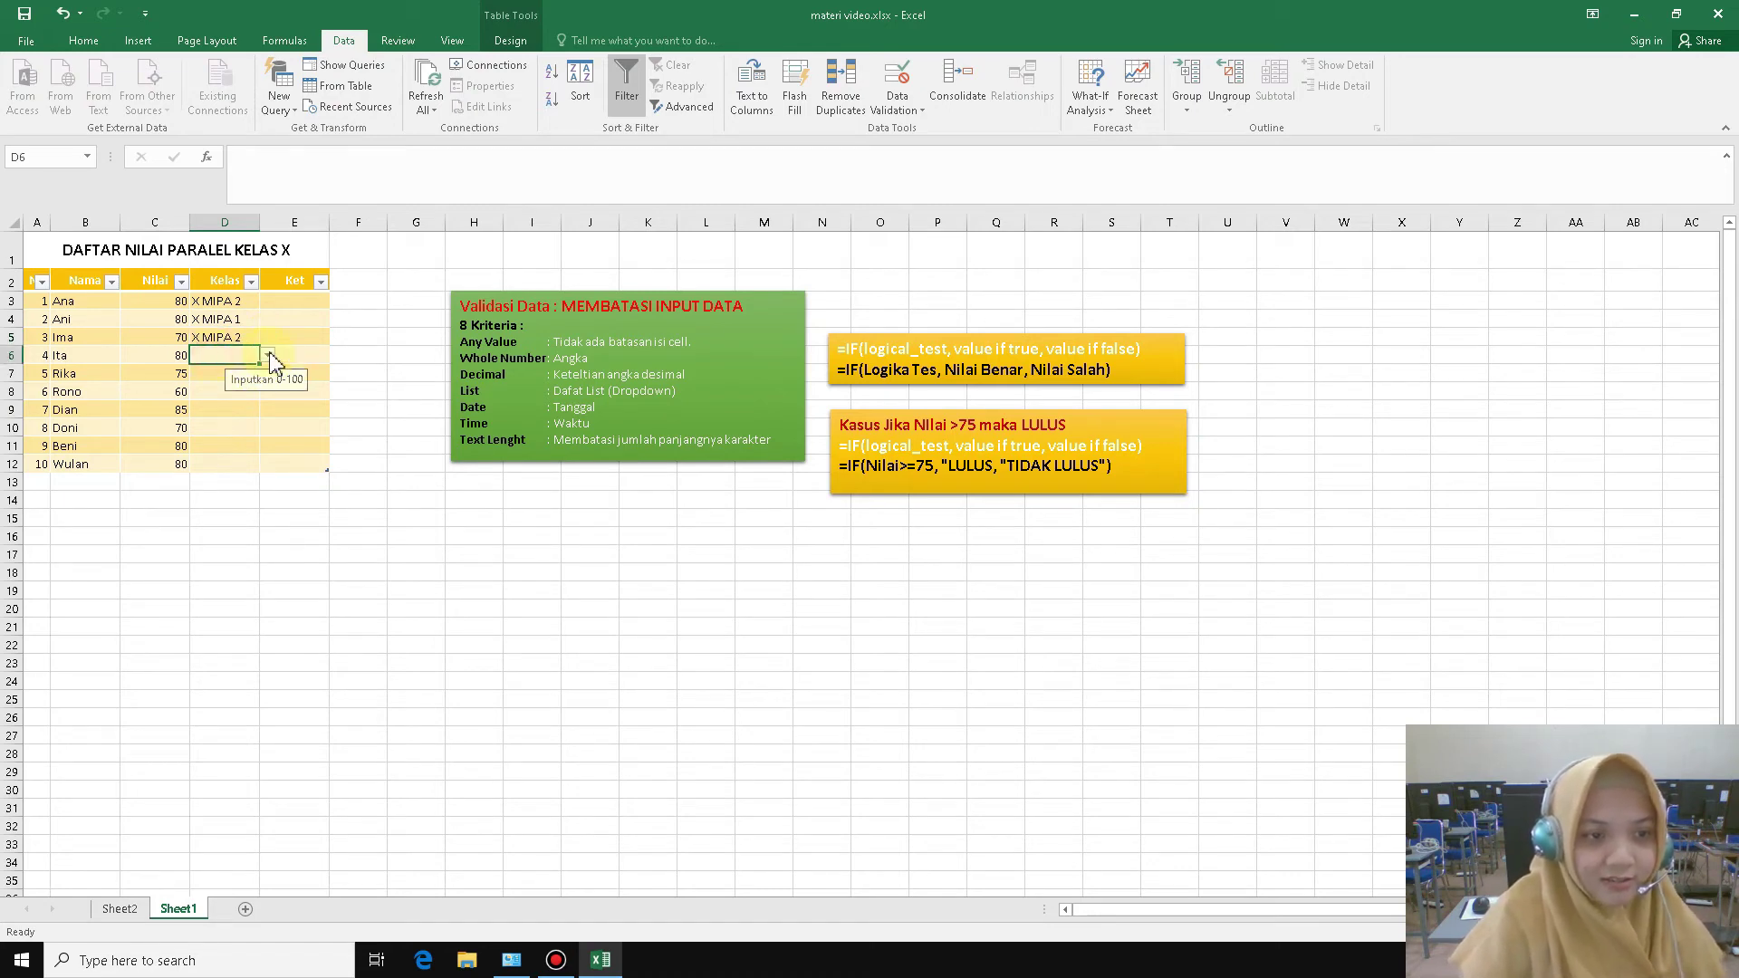
click(199, 383)
click(217, 373)
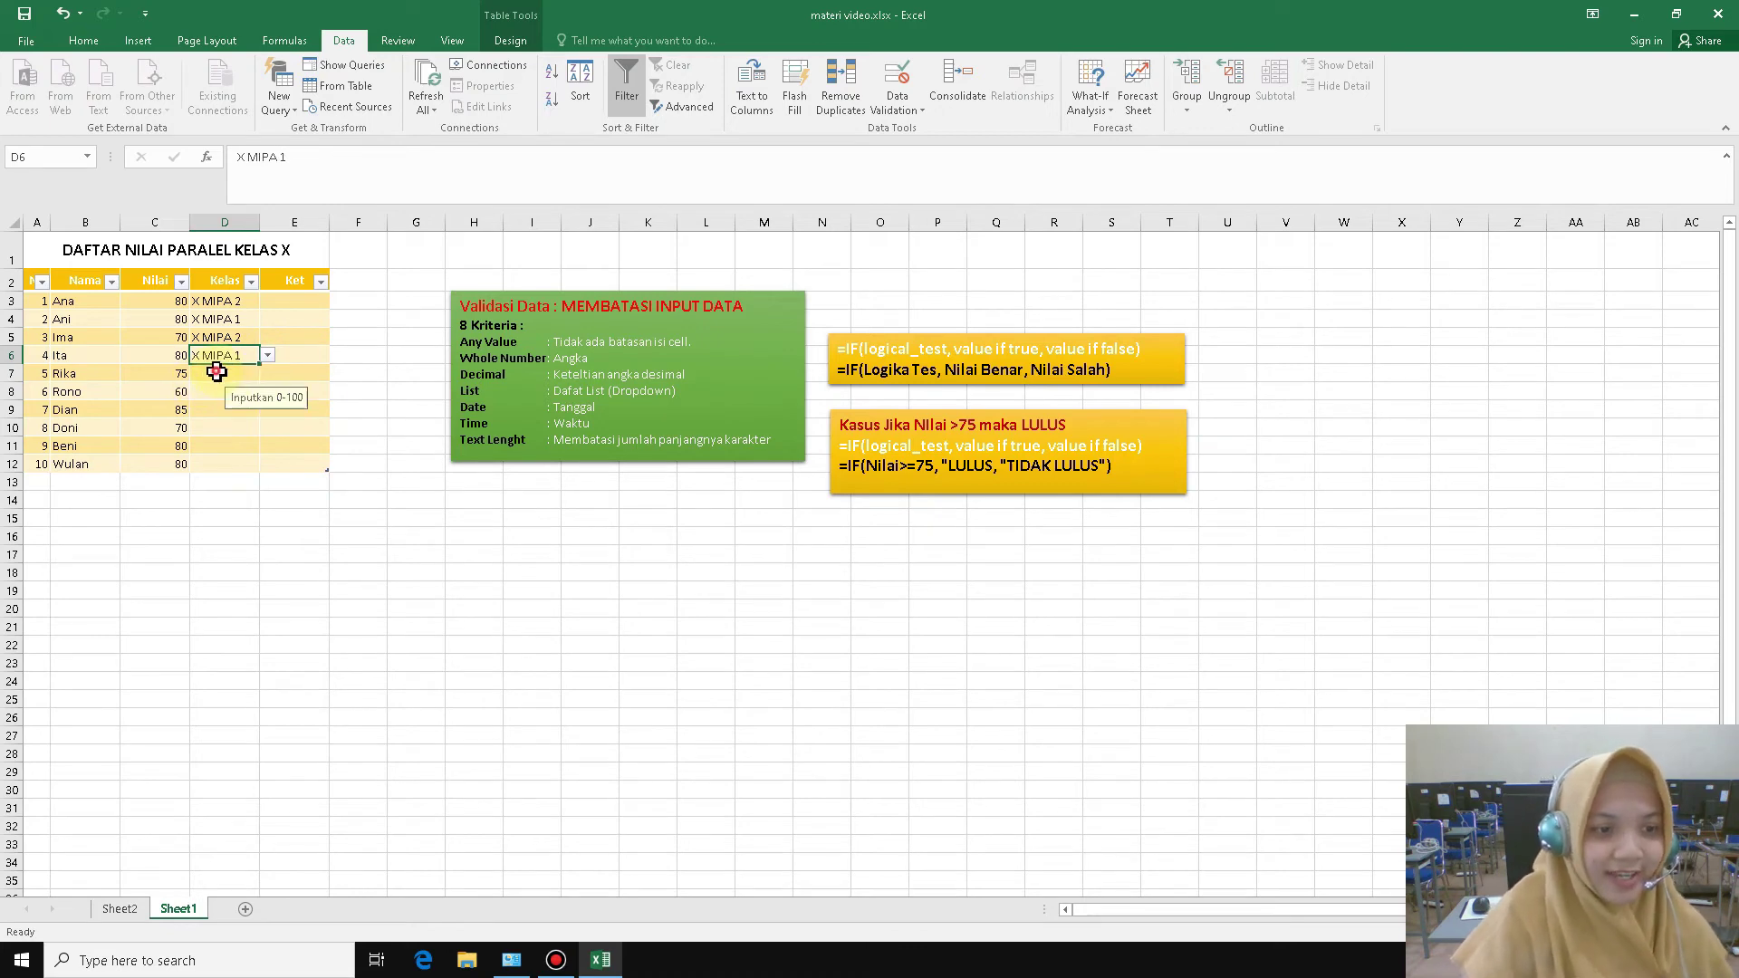
click(267, 374)
click(226, 409)
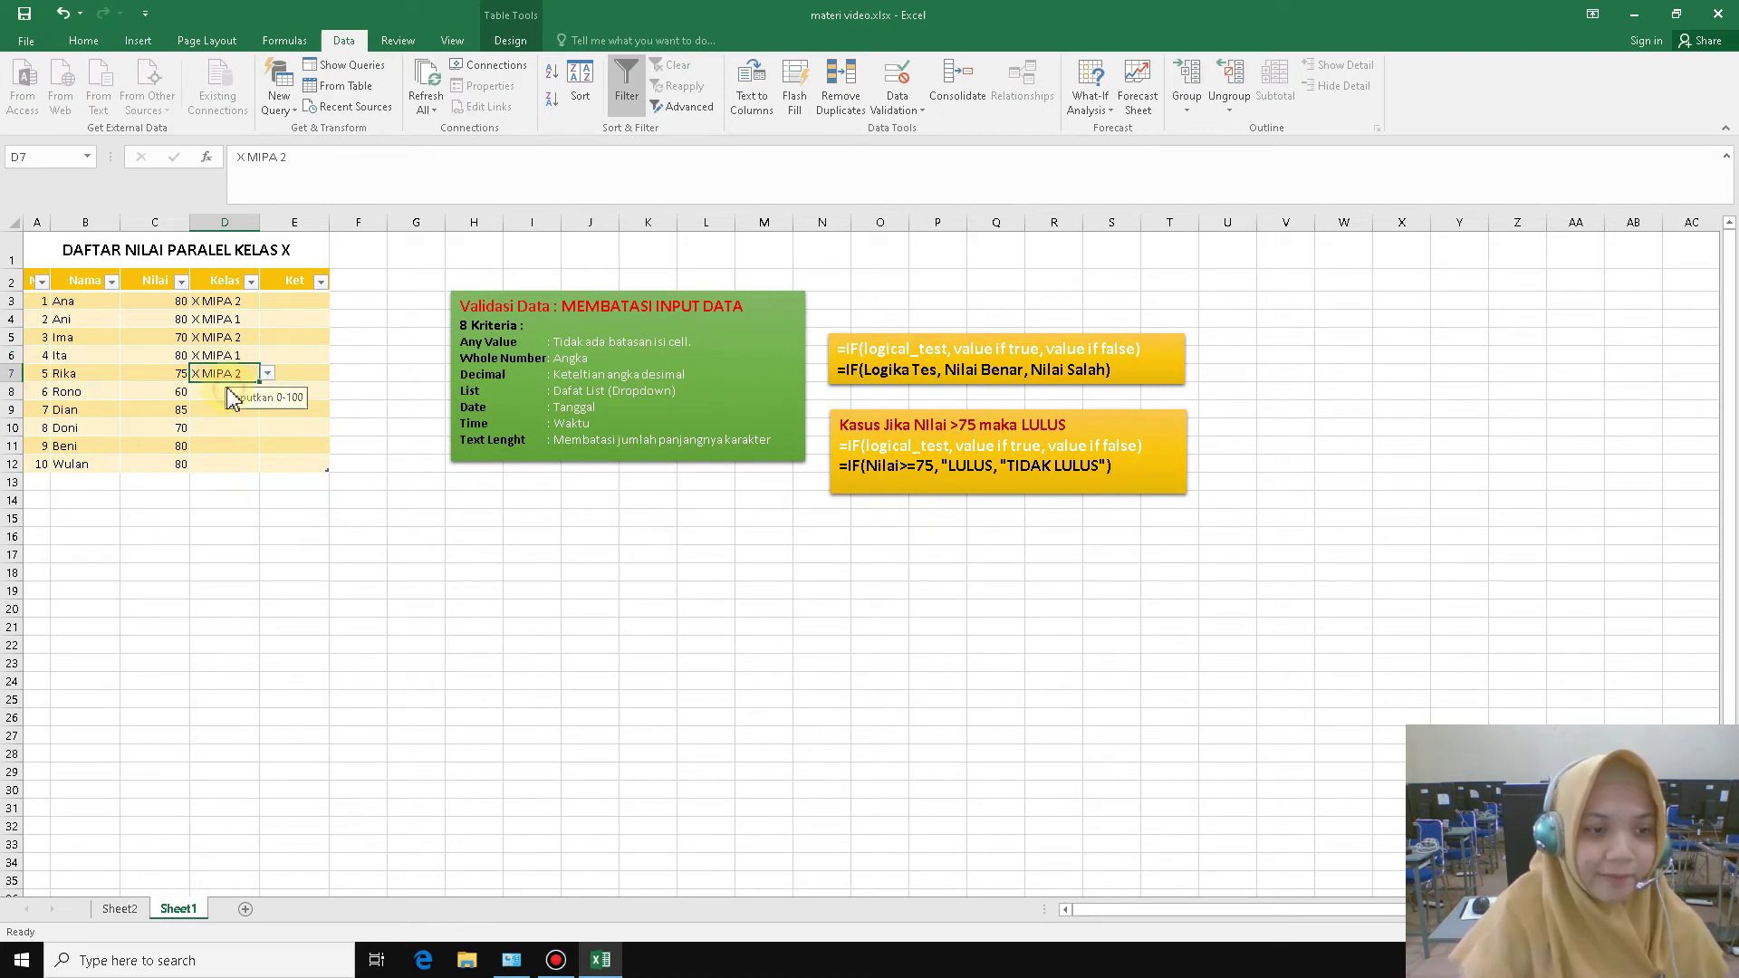
Change the validation list source of cells D8 to D12 to the class list in Sheet2, range $A$2:$A$7.
click(219, 432)
drag(209, 395, 226, 461)
click(895, 101)
click(924, 138)
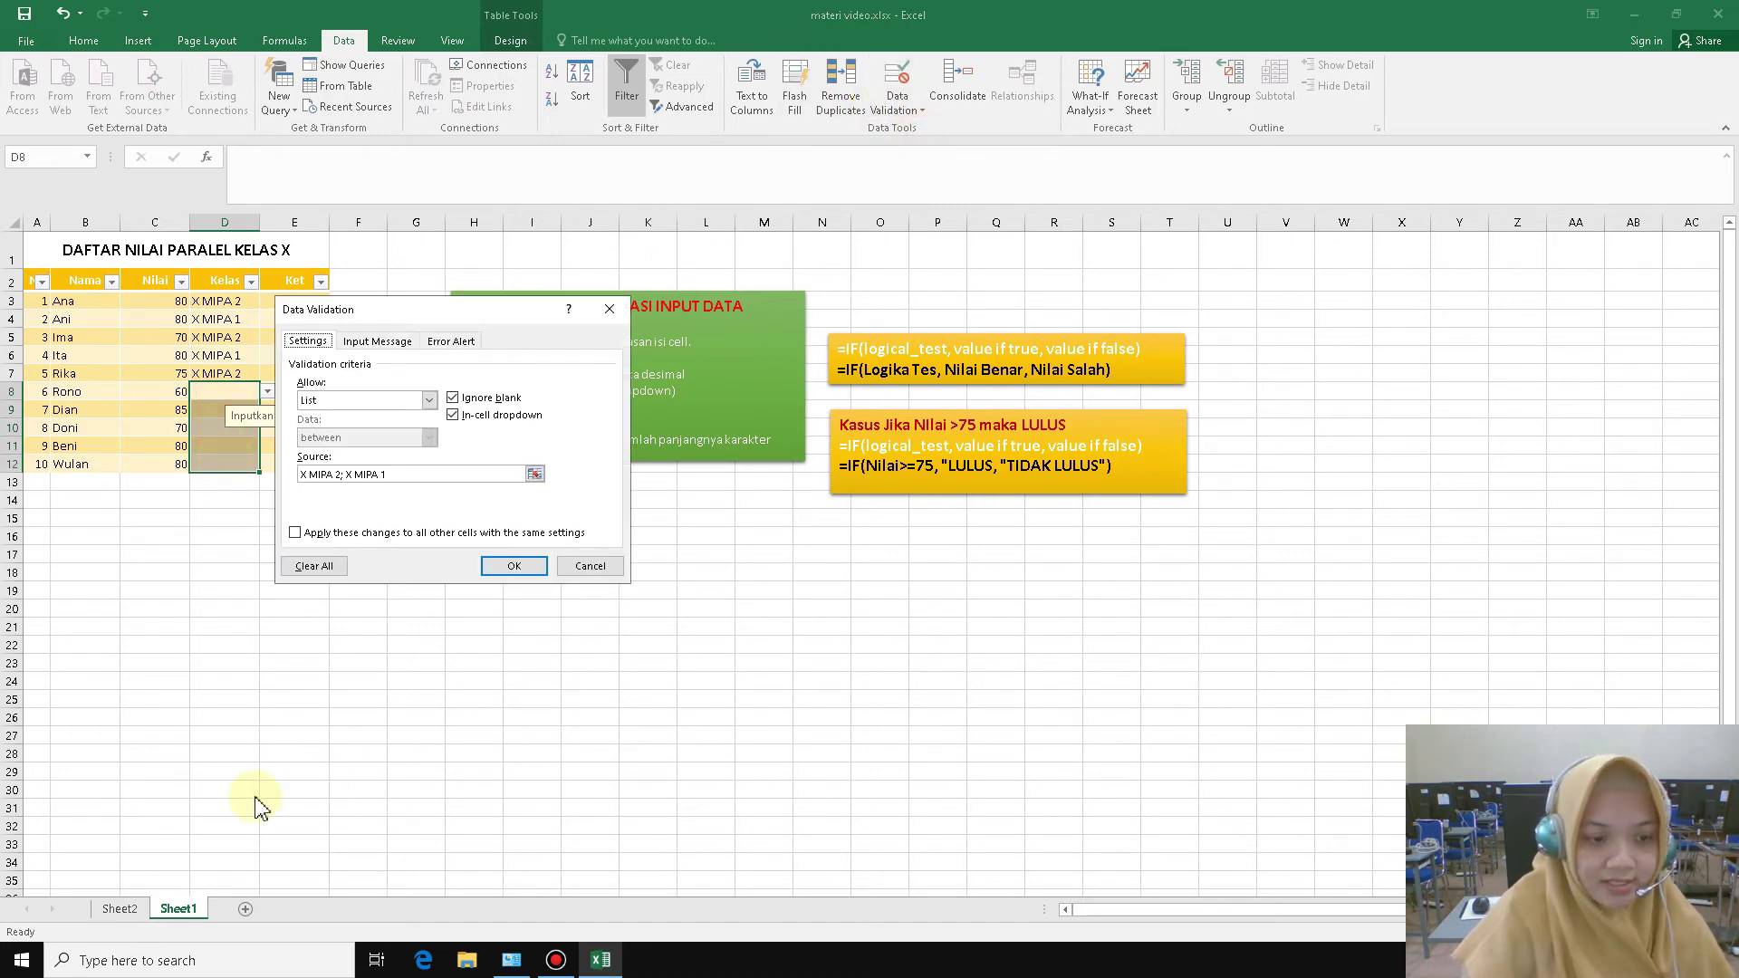
click(535, 474)
click(120, 909)
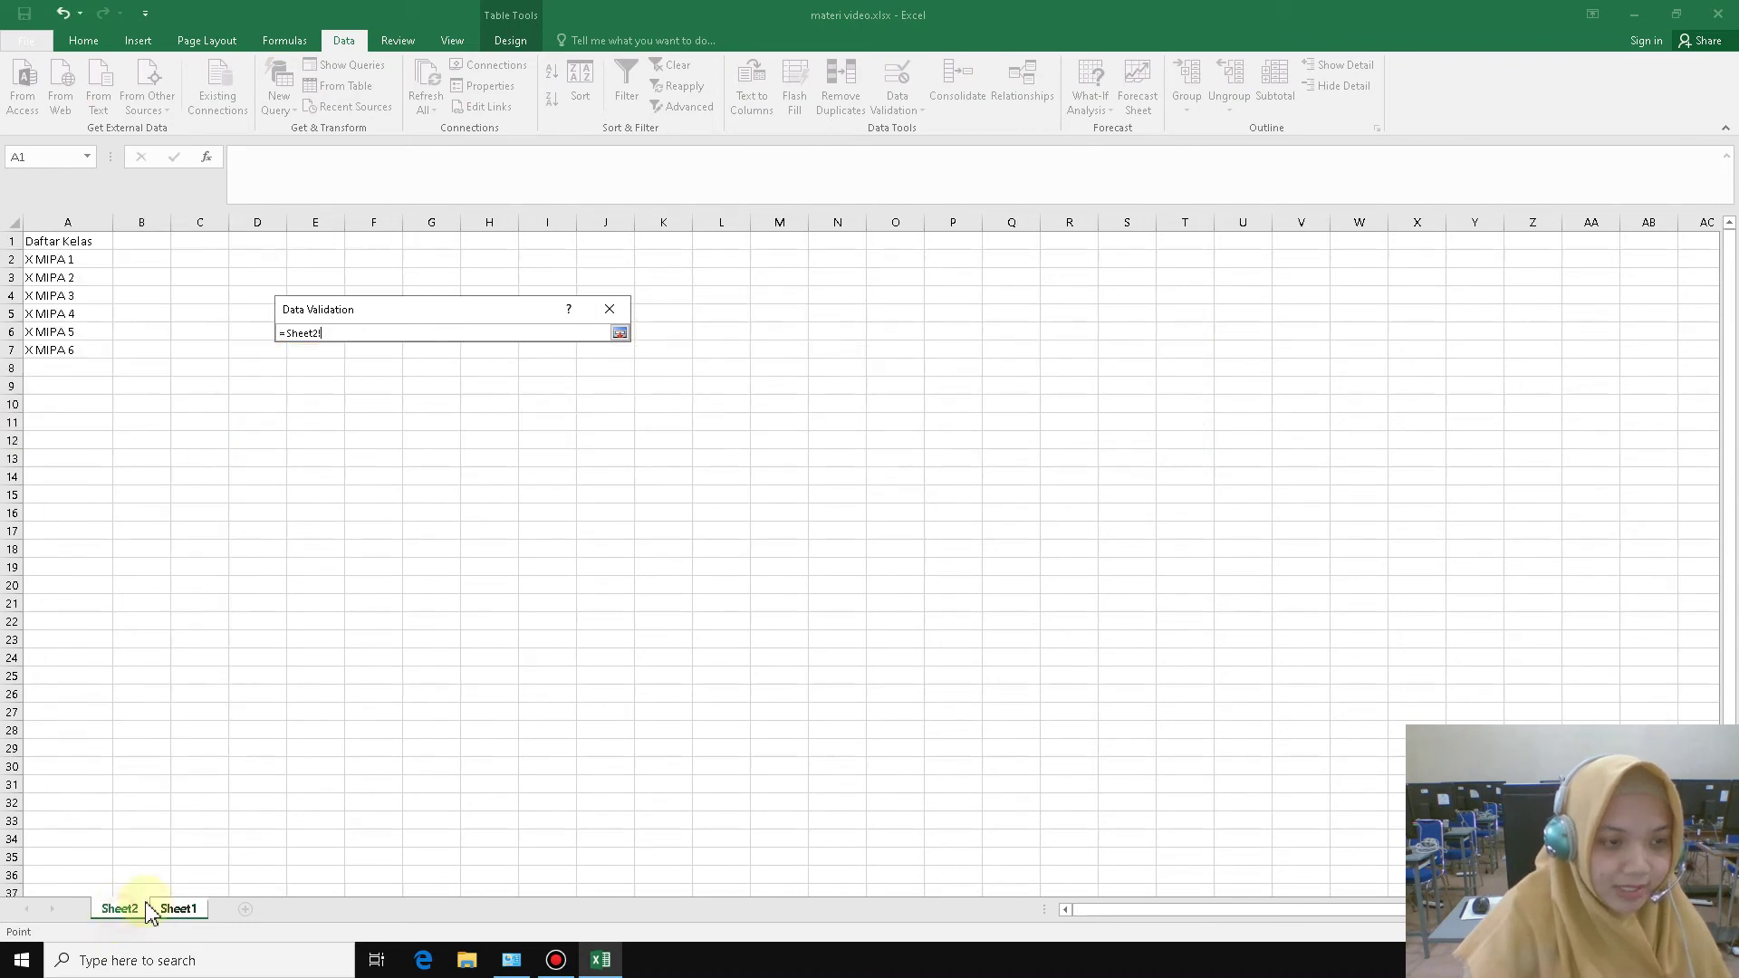
click(60, 258)
drag(60, 258, 66, 347)
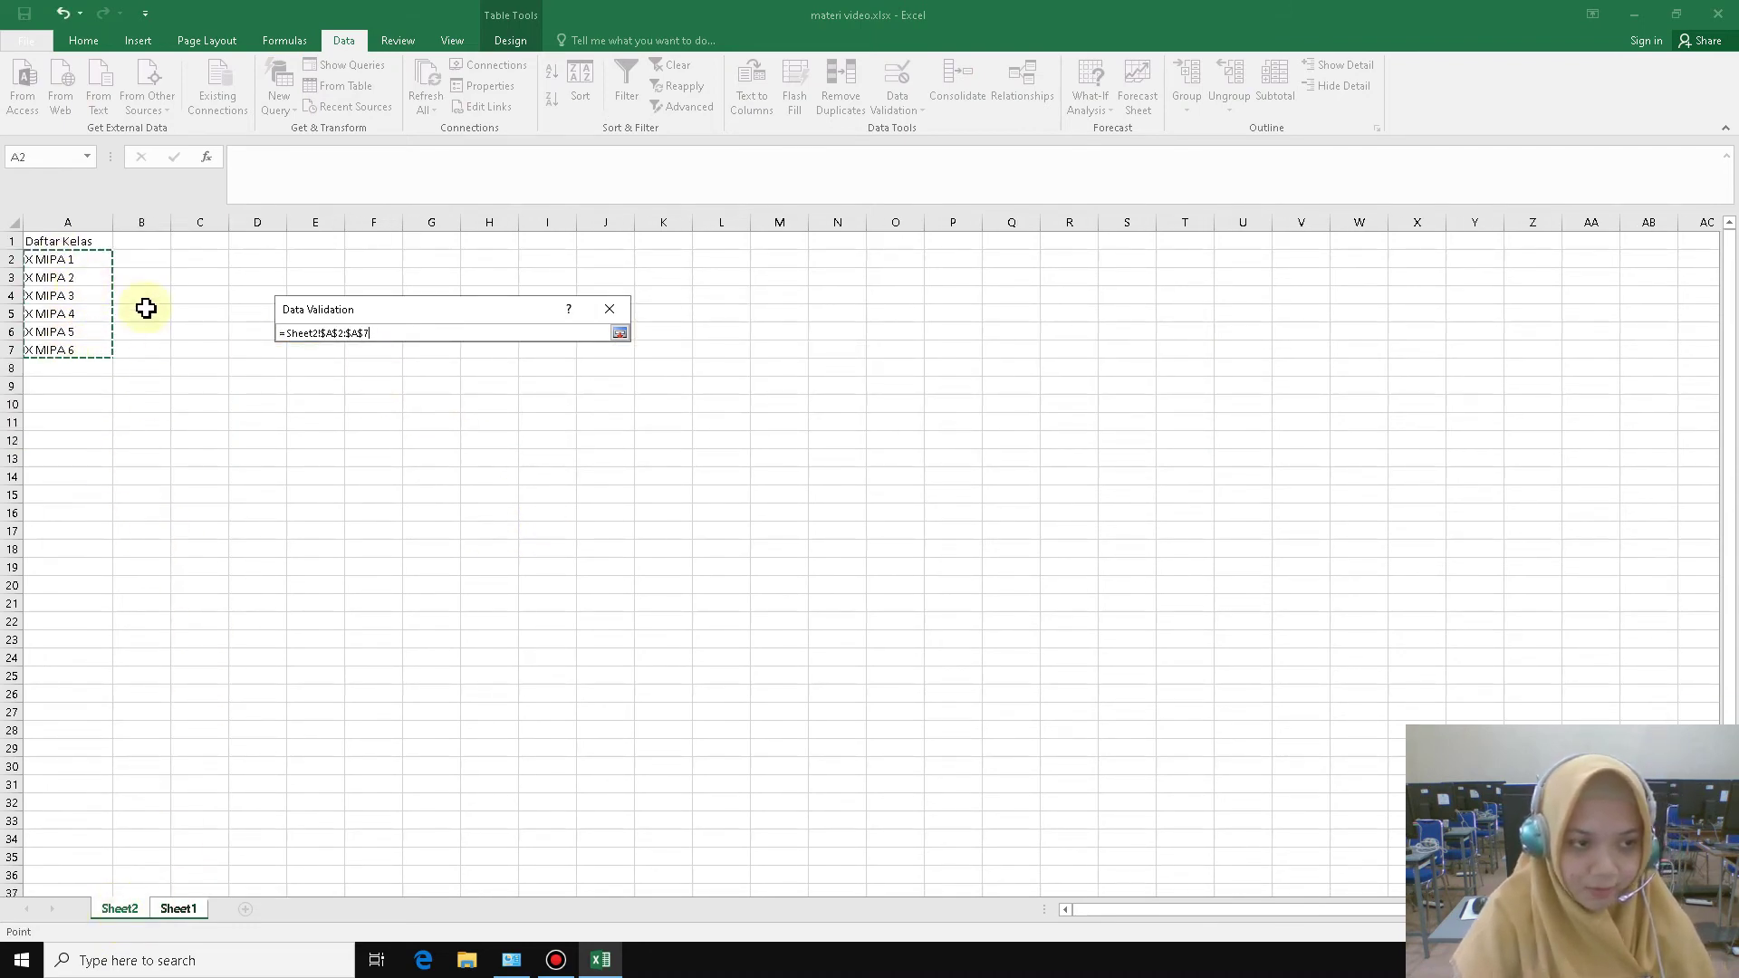
key(Return)
click(503, 568)
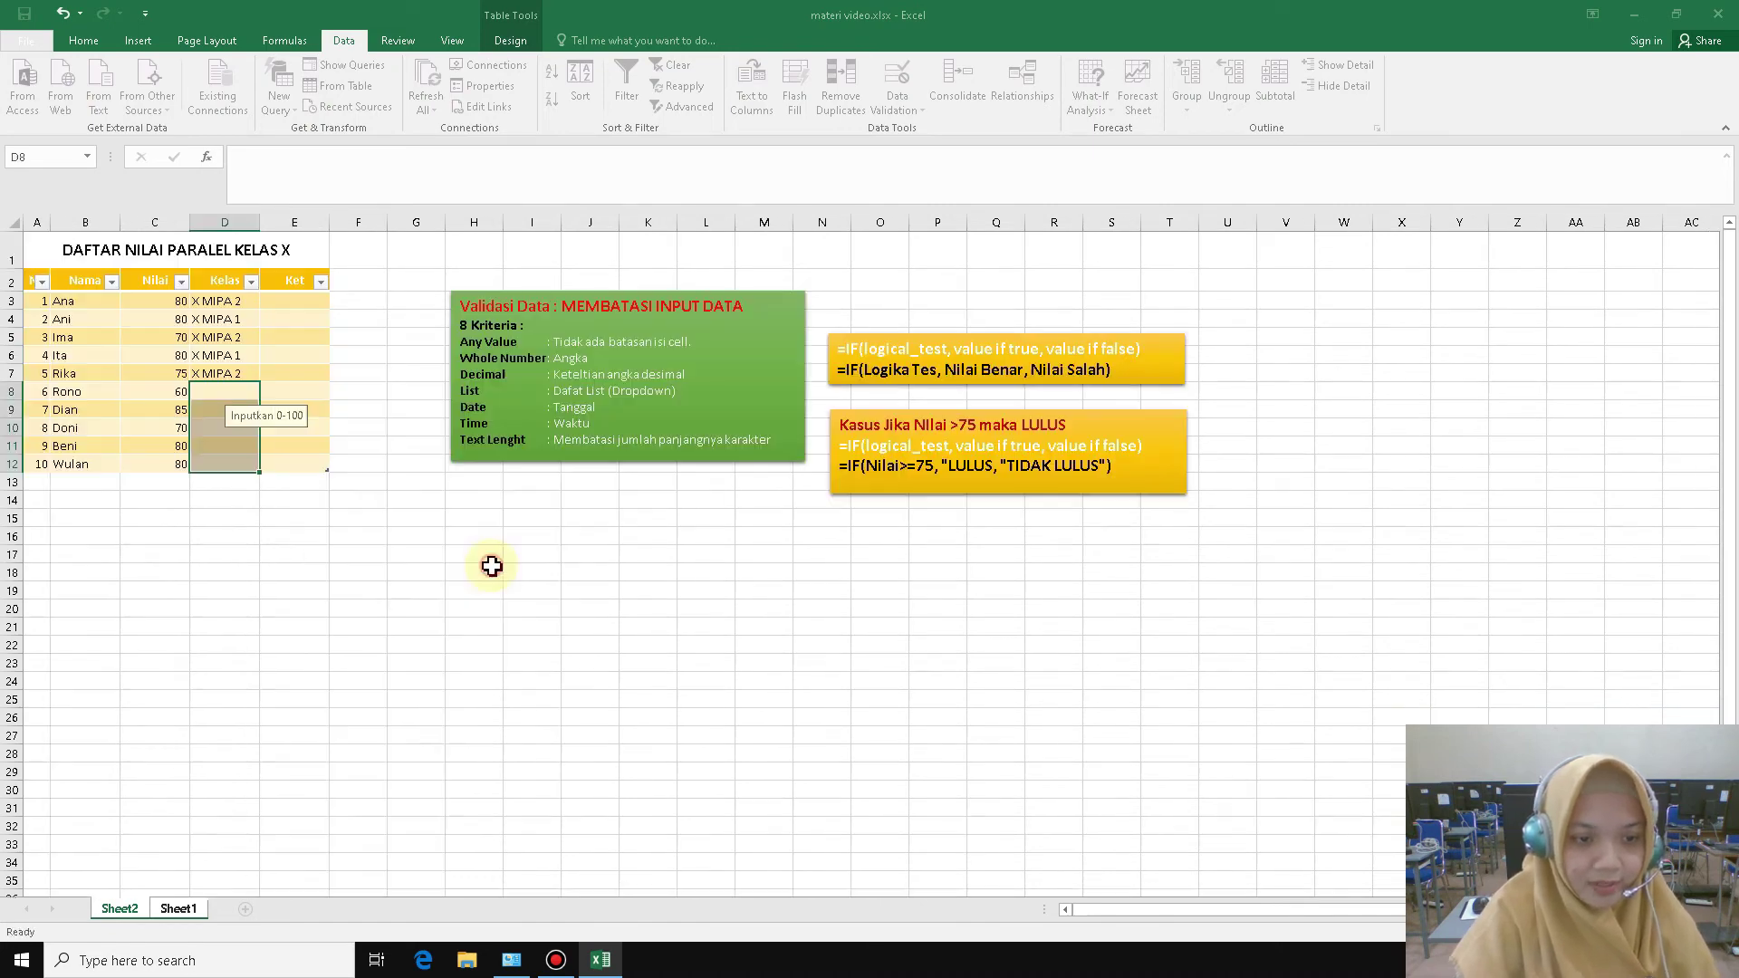
Choose X MIPA 6, X MIPA 3, X MIPA 4, X MIPA 5 and X MIPA 4 from the dropdowns in cells D8 to D12.
click(268, 392)
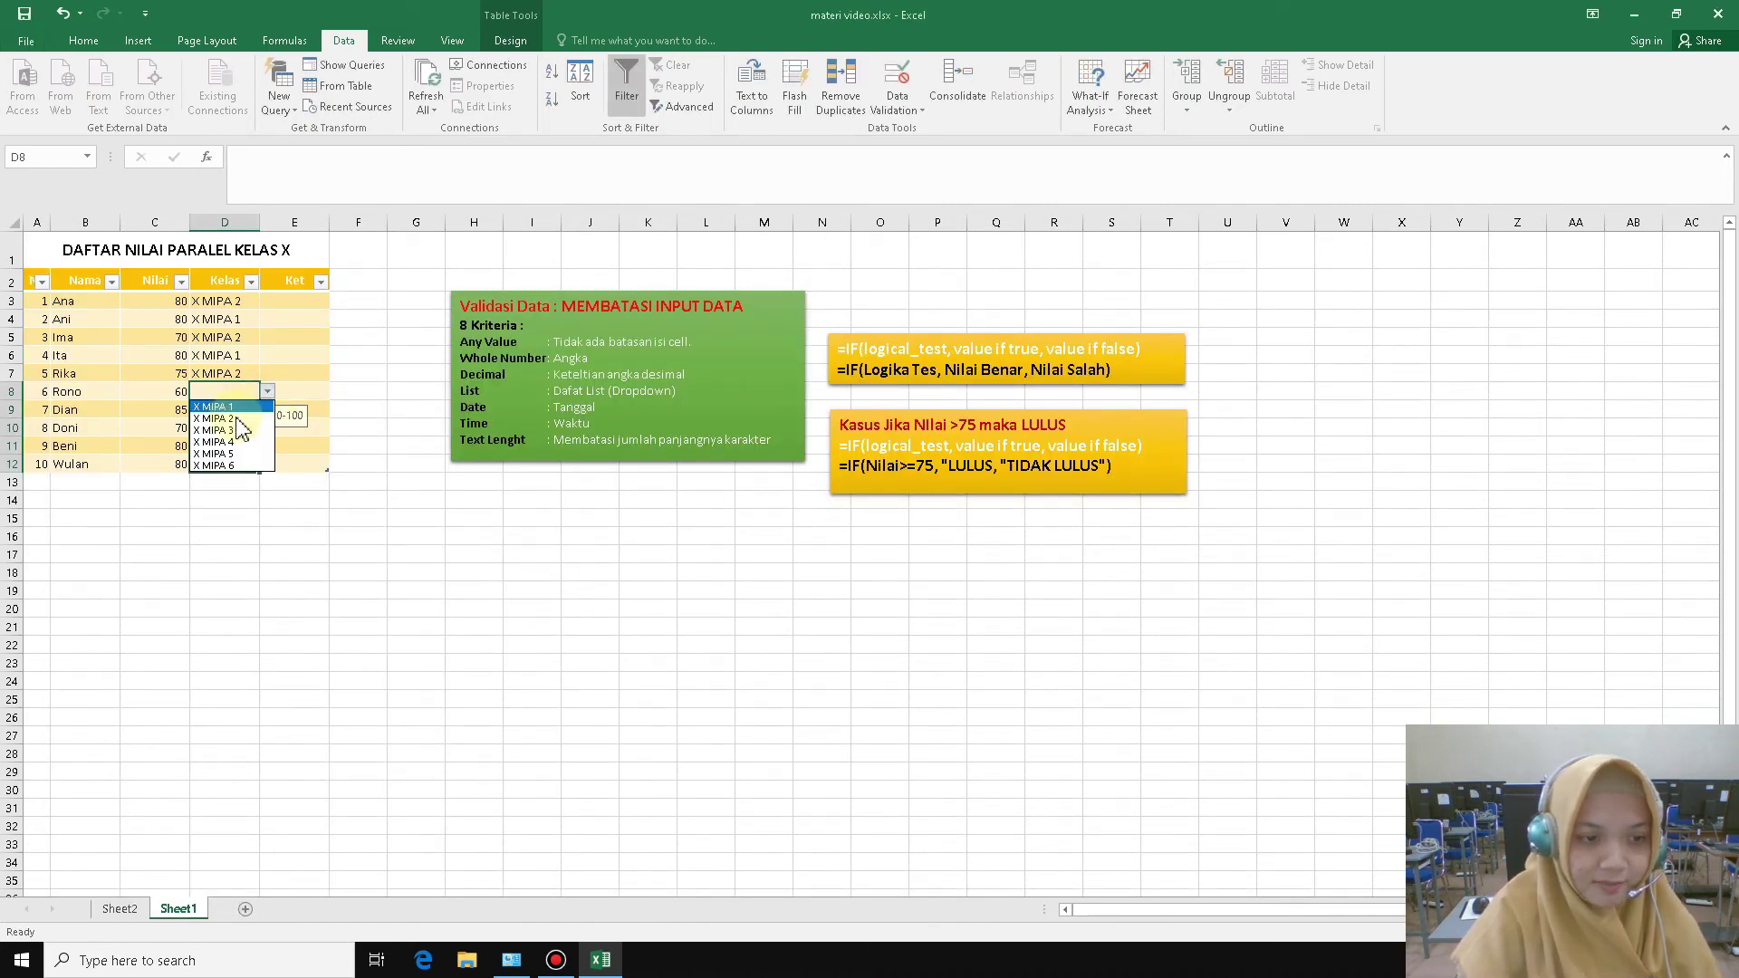
click(234, 466)
click(223, 410)
click(268, 410)
click(222, 447)
click(231, 428)
click(268, 427)
click(223, 473)
click(237, 447)
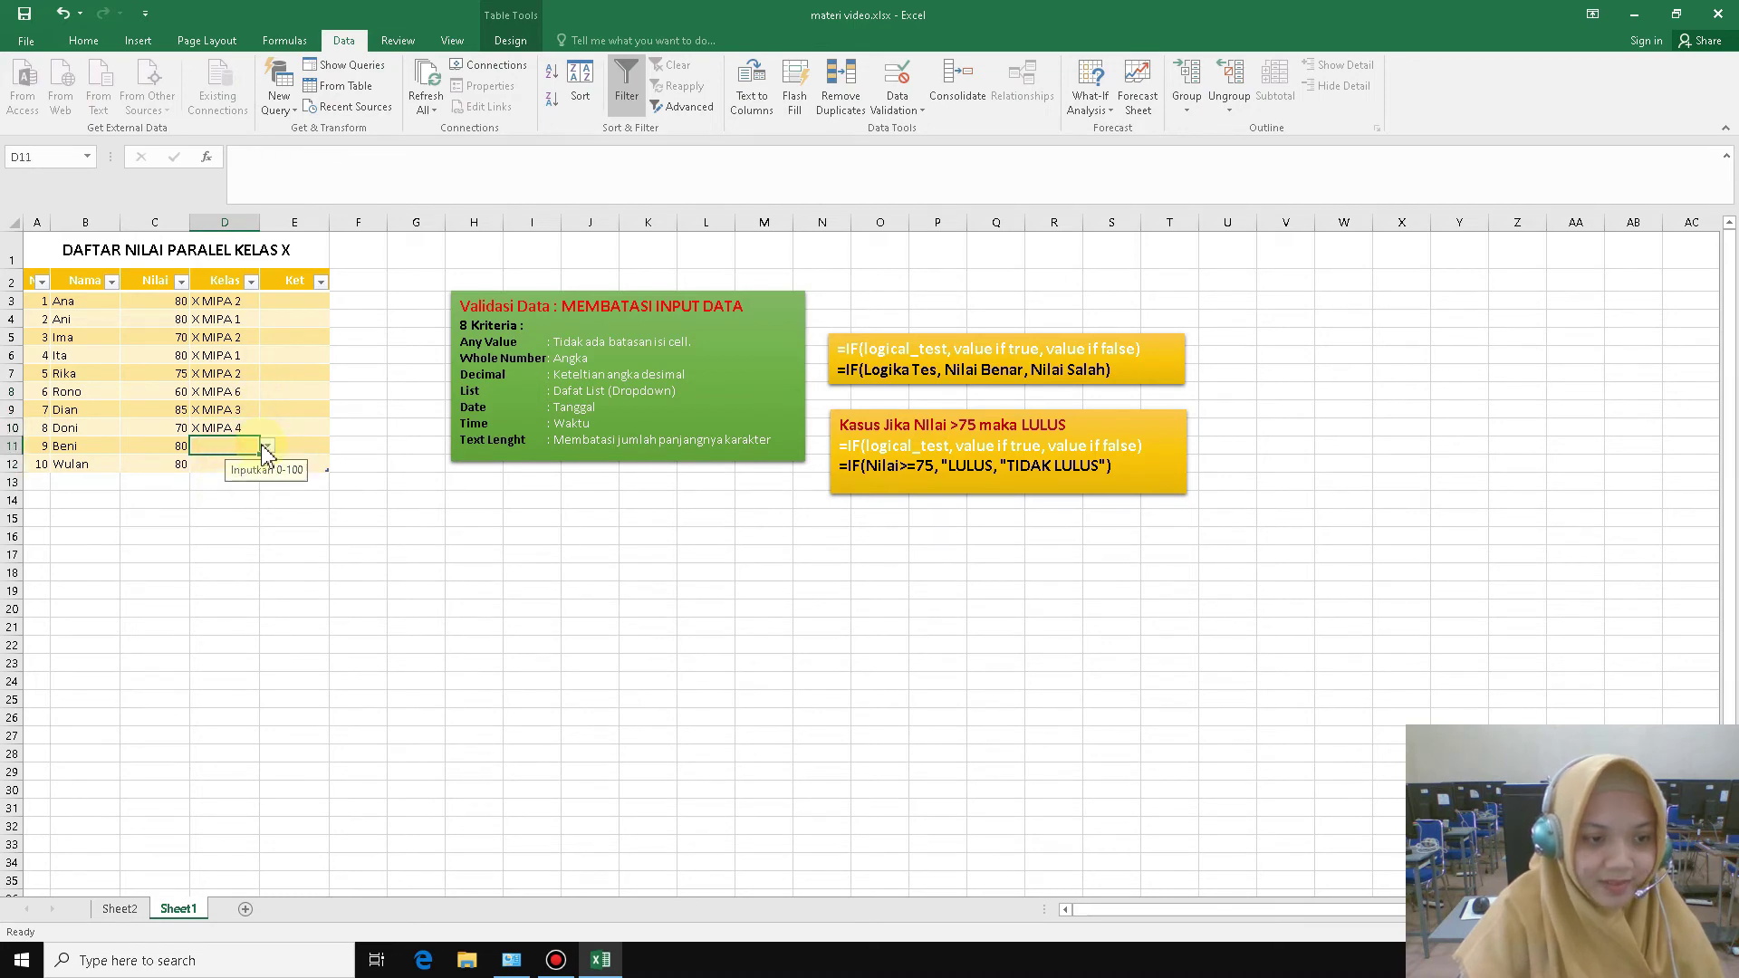
click(267, 445)
click(215, 508)
click(217, 463)
click(268, 463)
key(Escape)
click(223, 511)
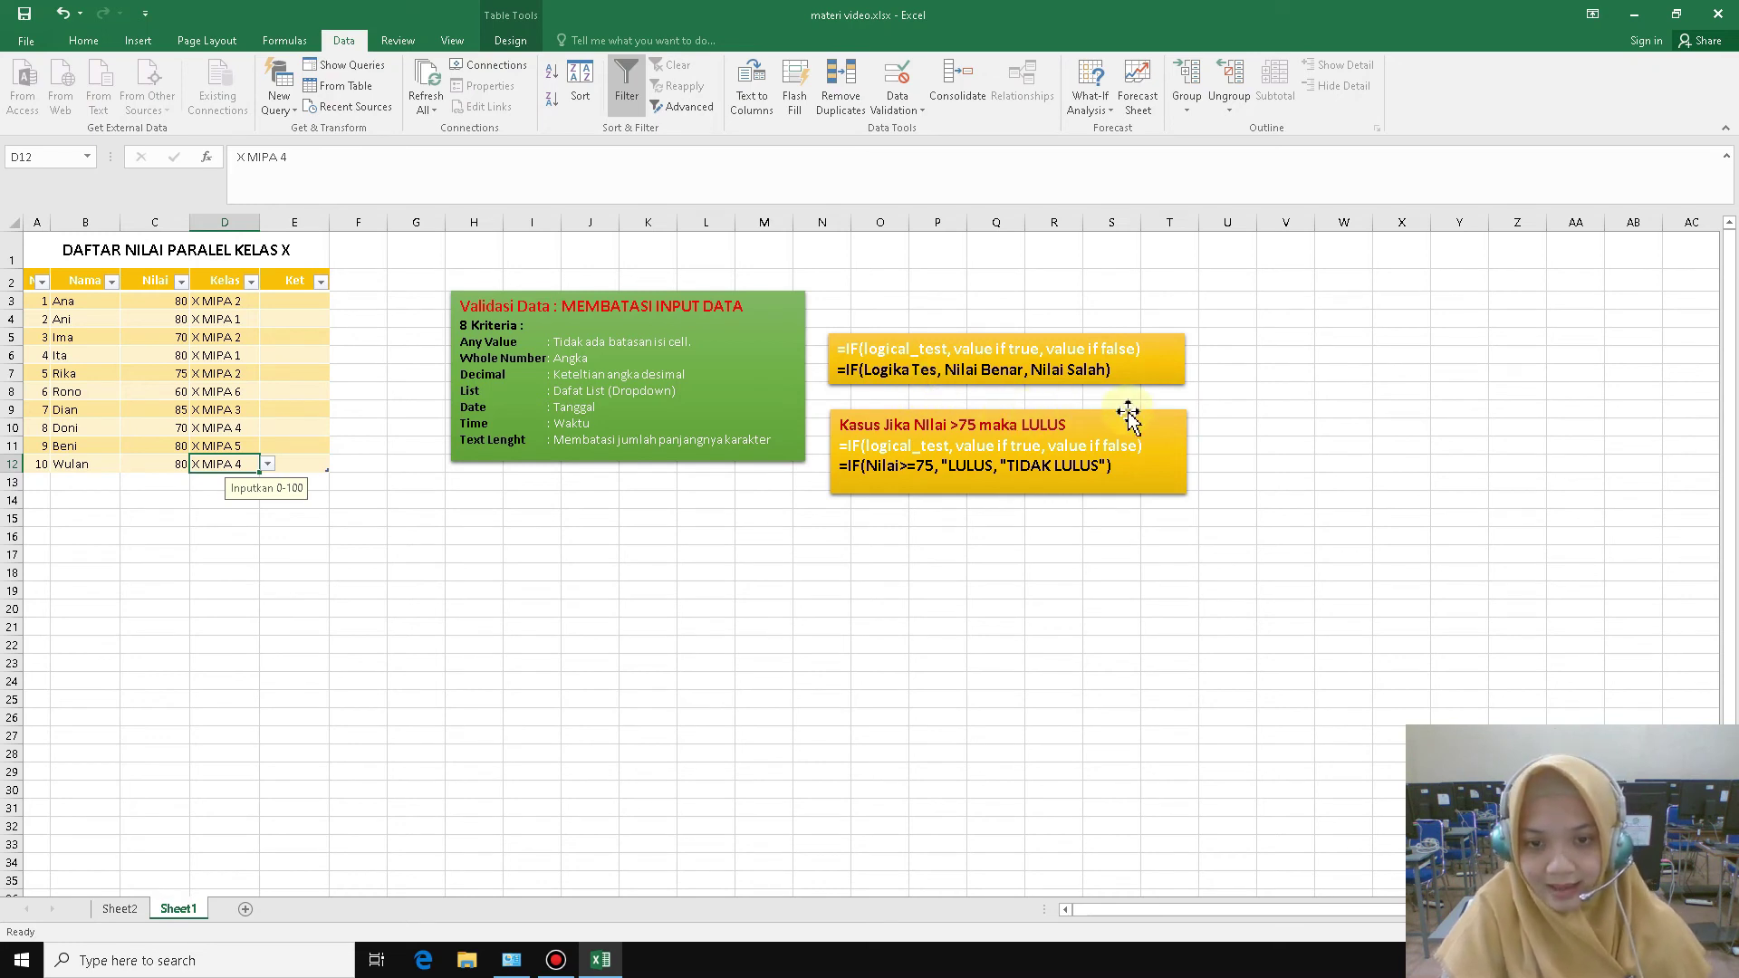
click(295, 300)
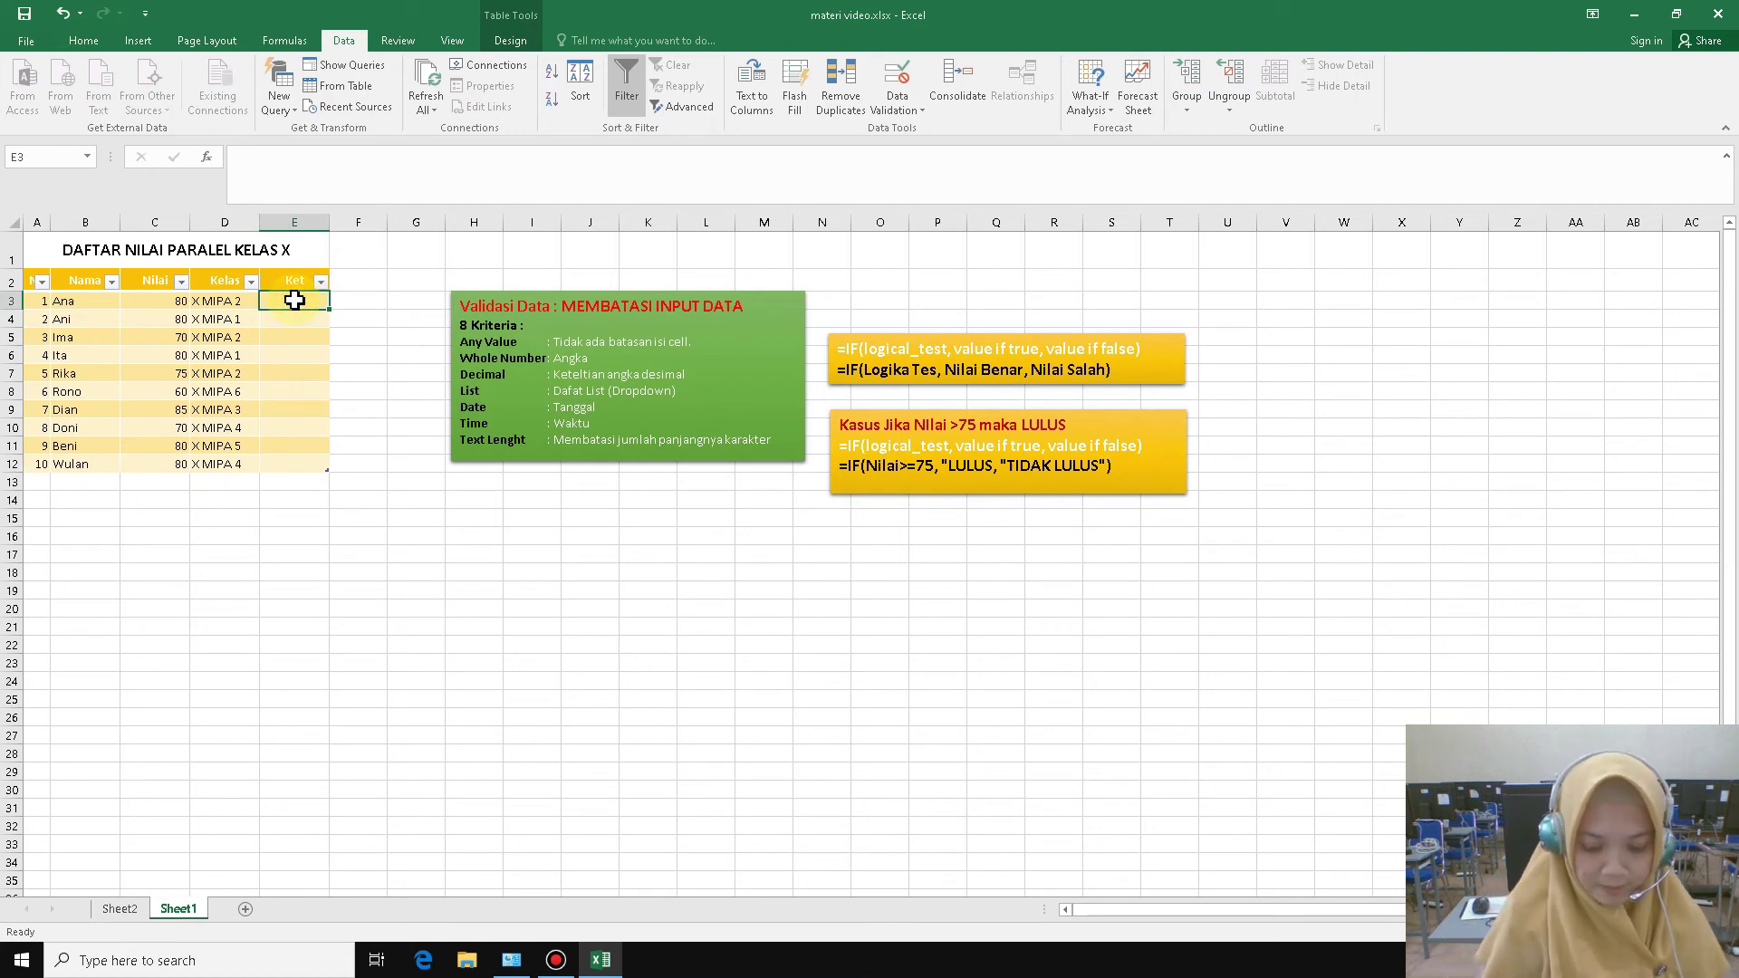
text(=IF()
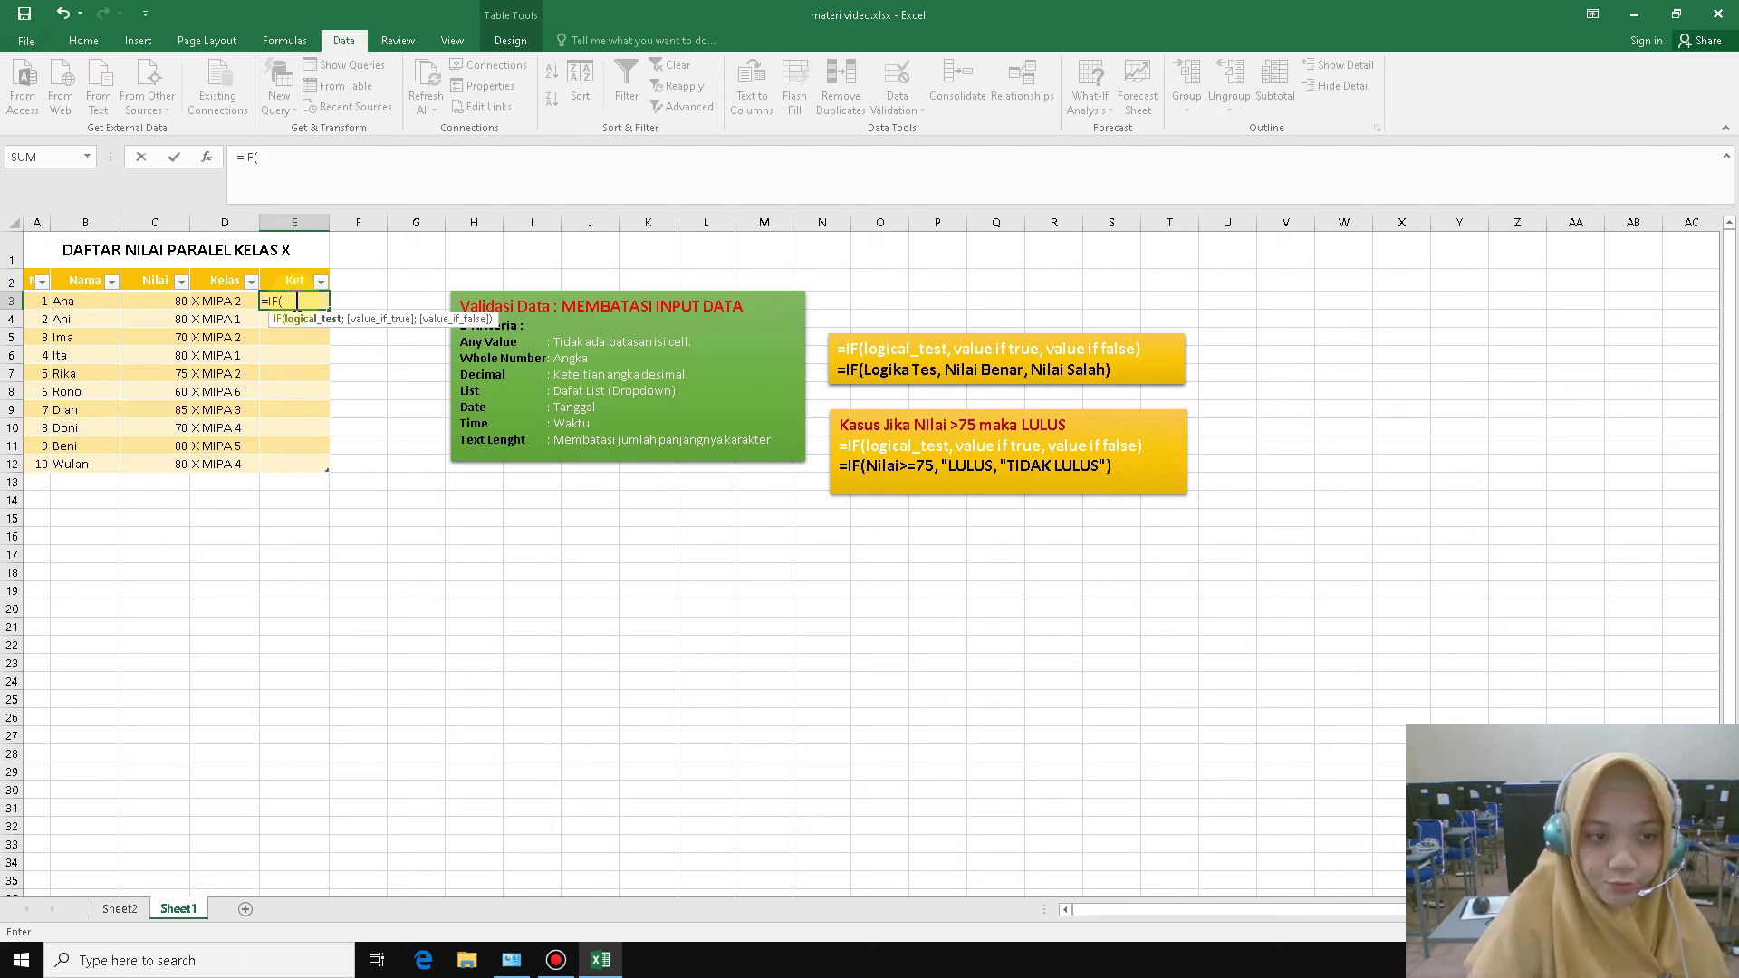
click(157, 301)
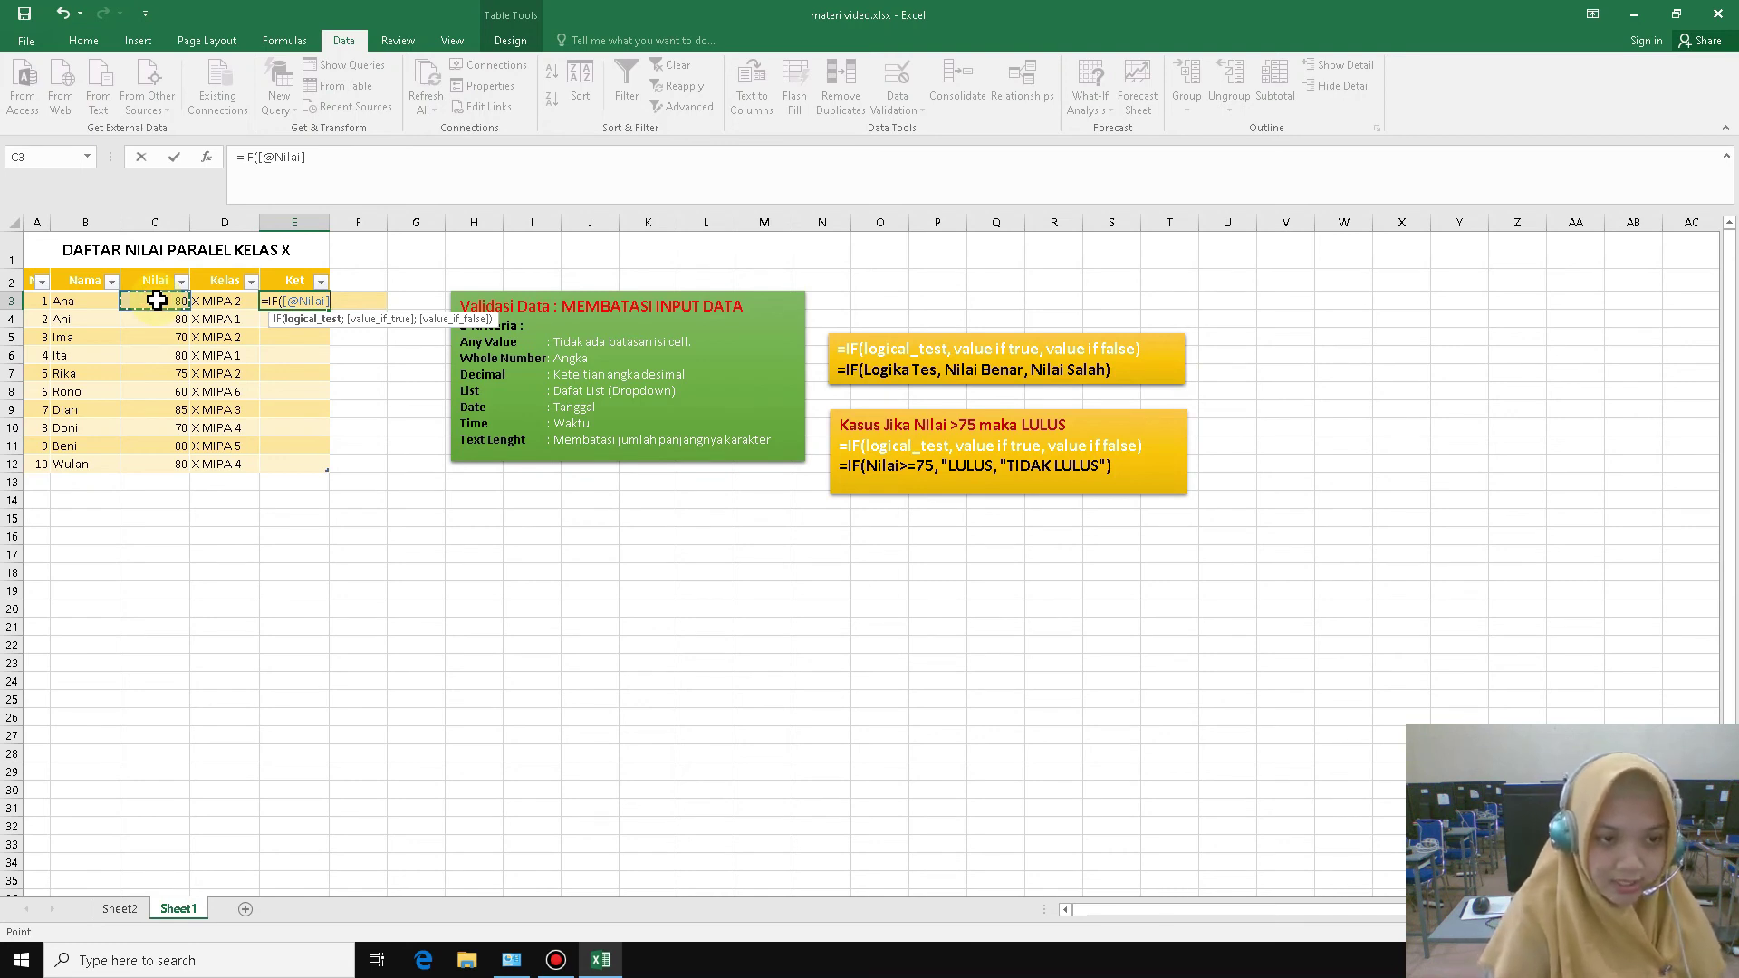
text(>=75)
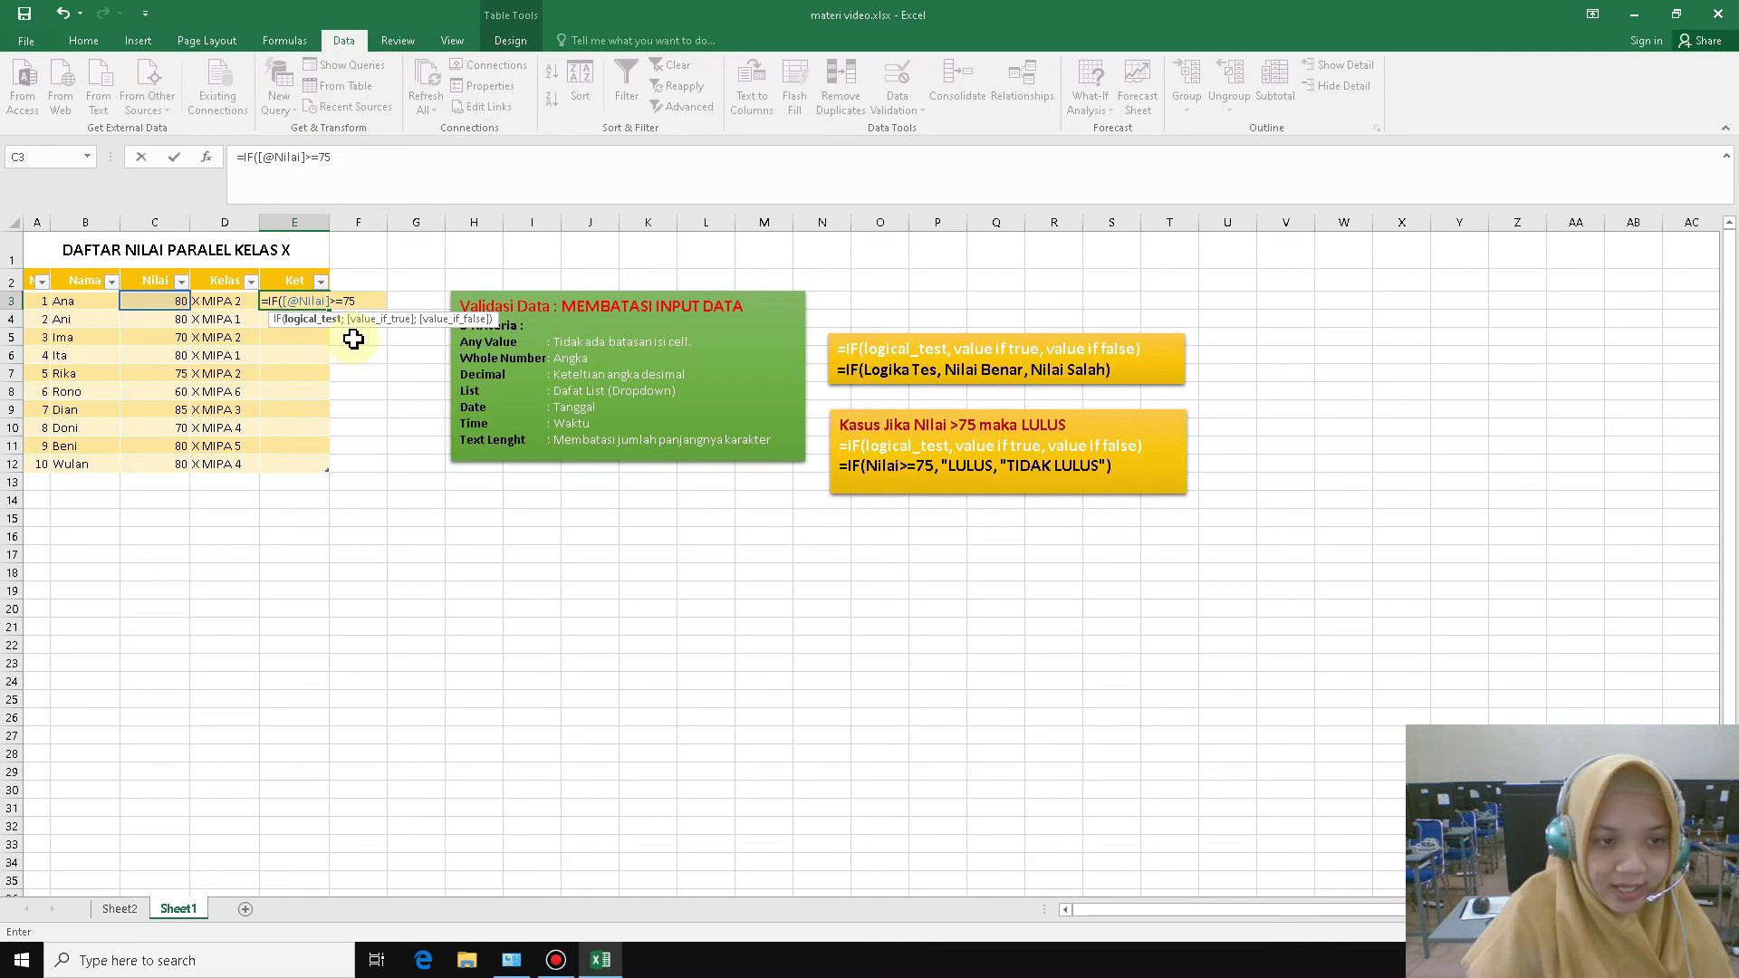
text(;)
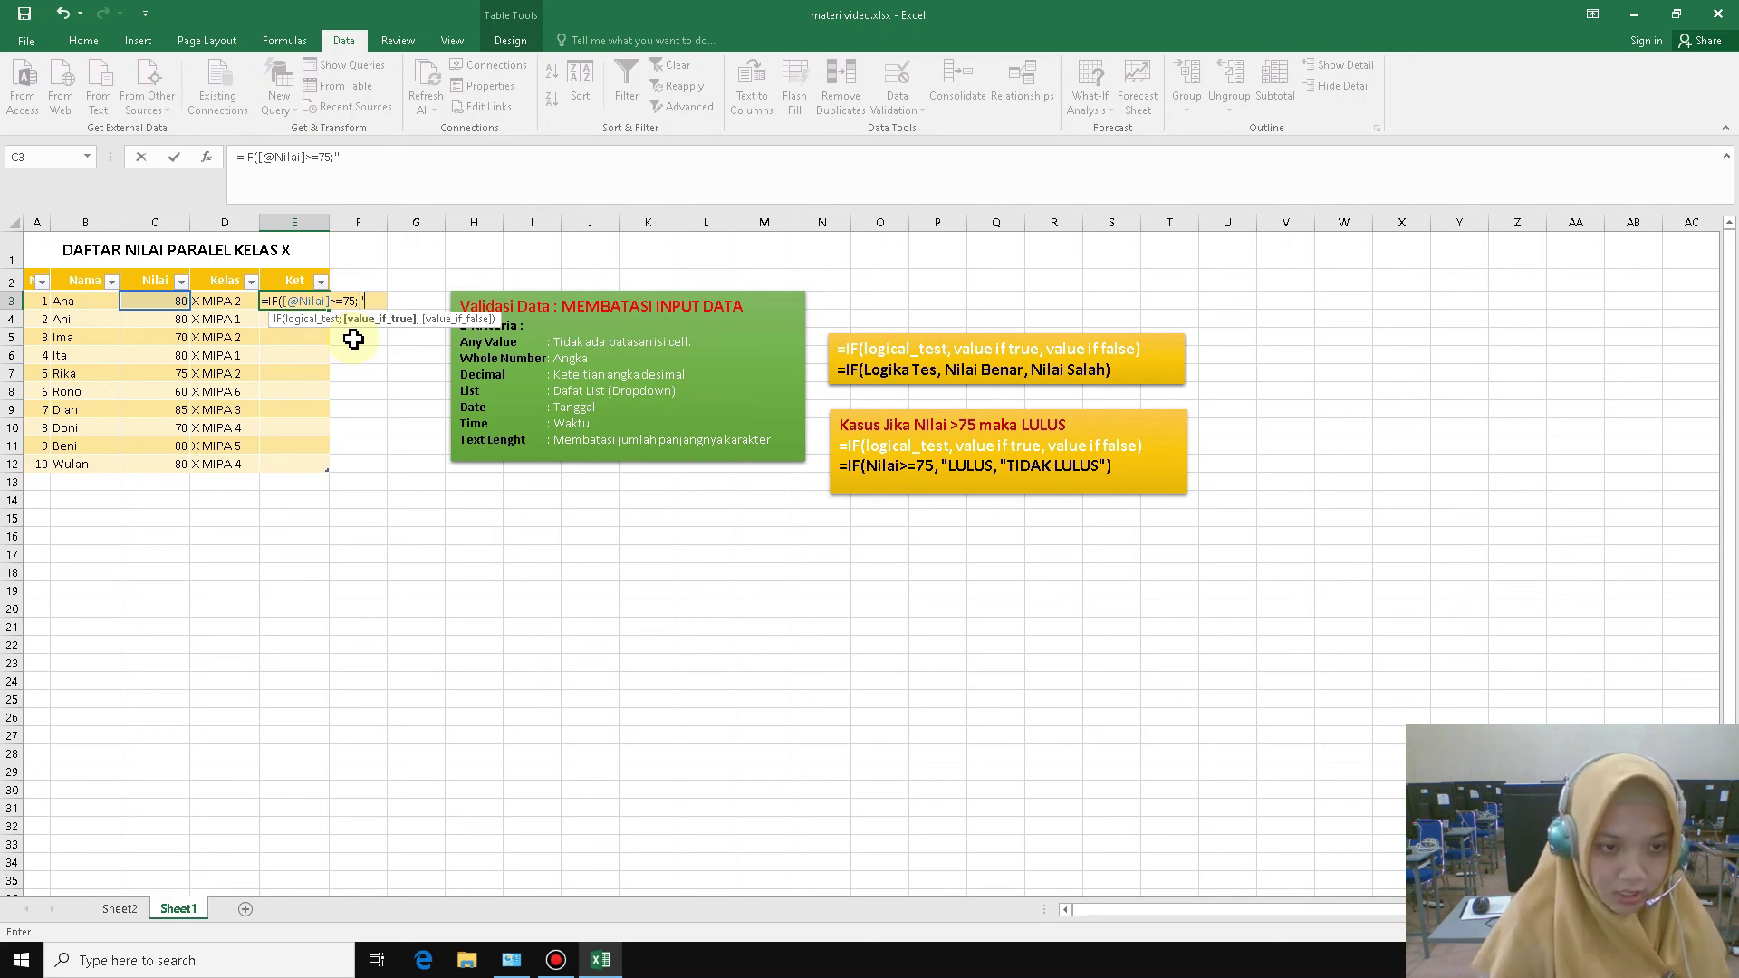
text("LULU)
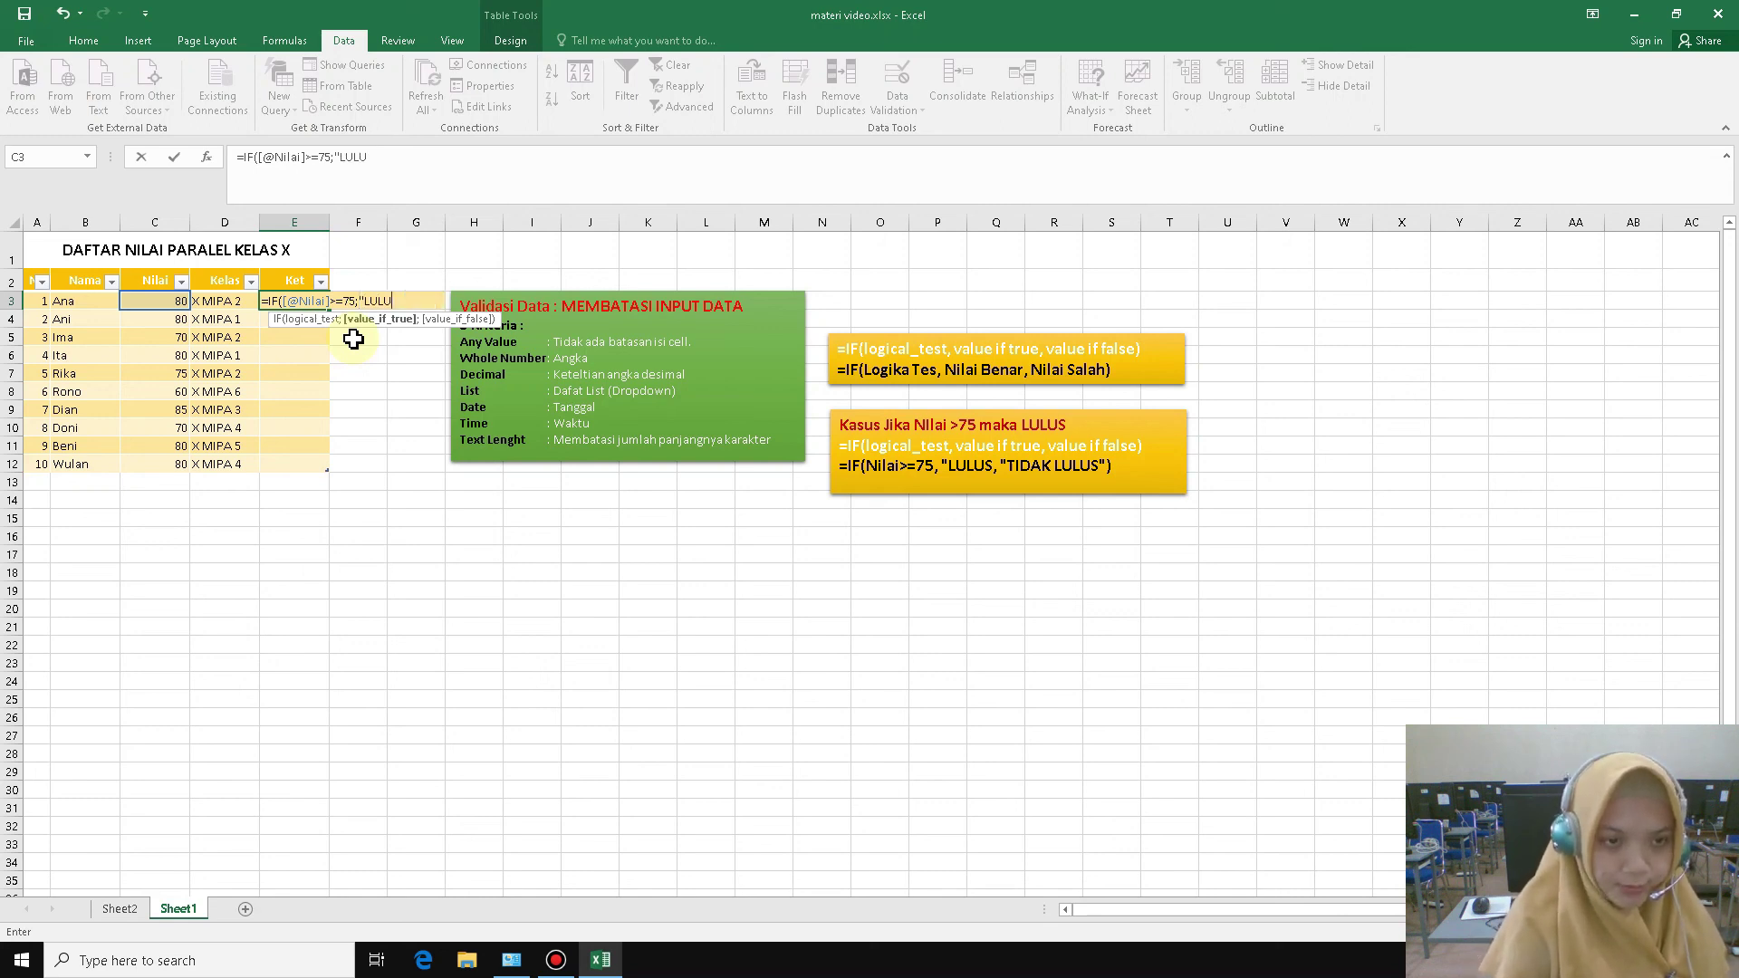
text(S";)
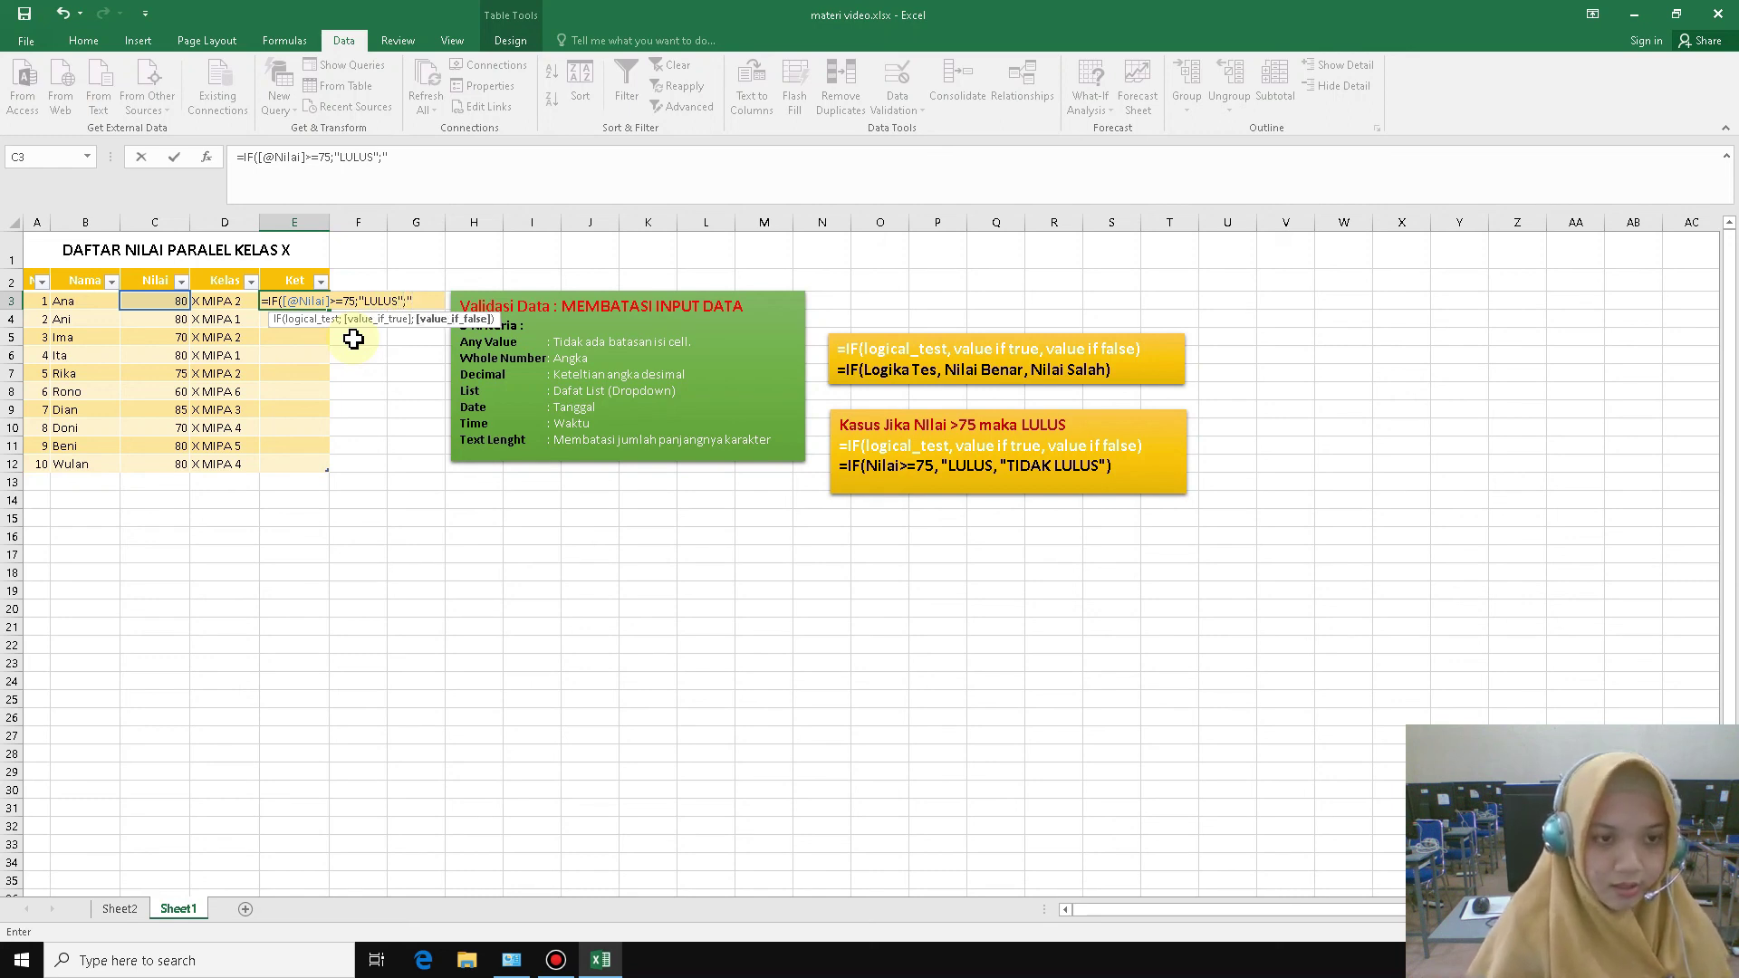
text("TIDAK LULUS")
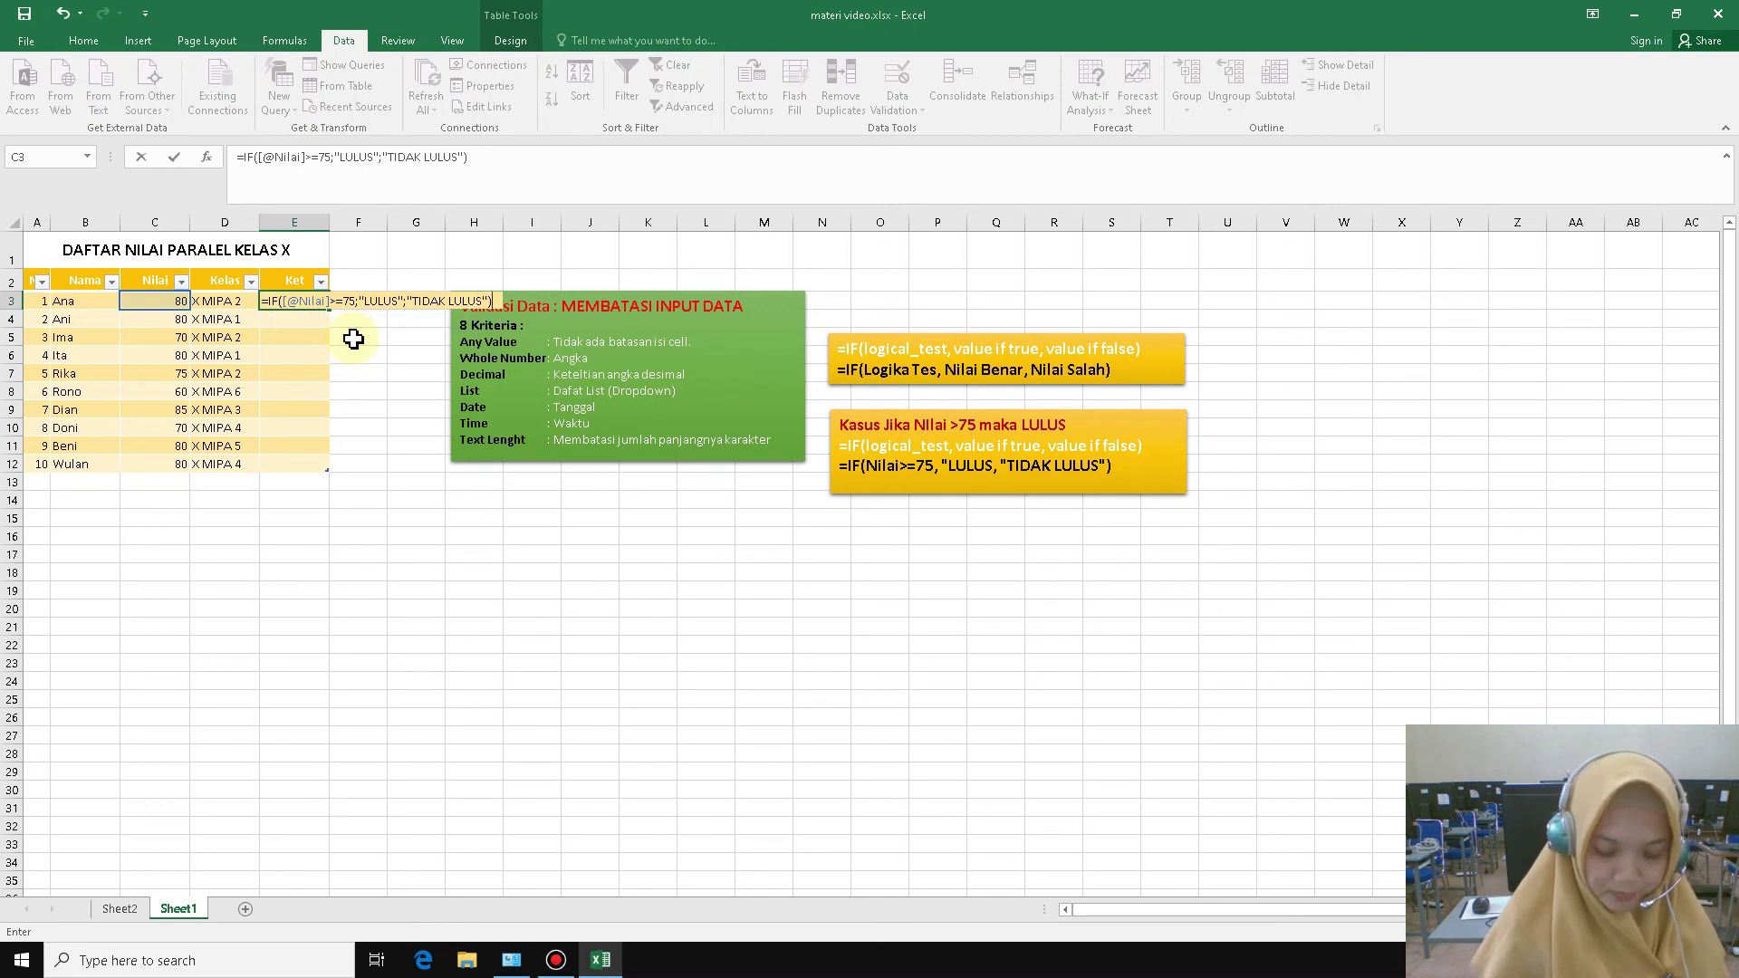
key(Return)
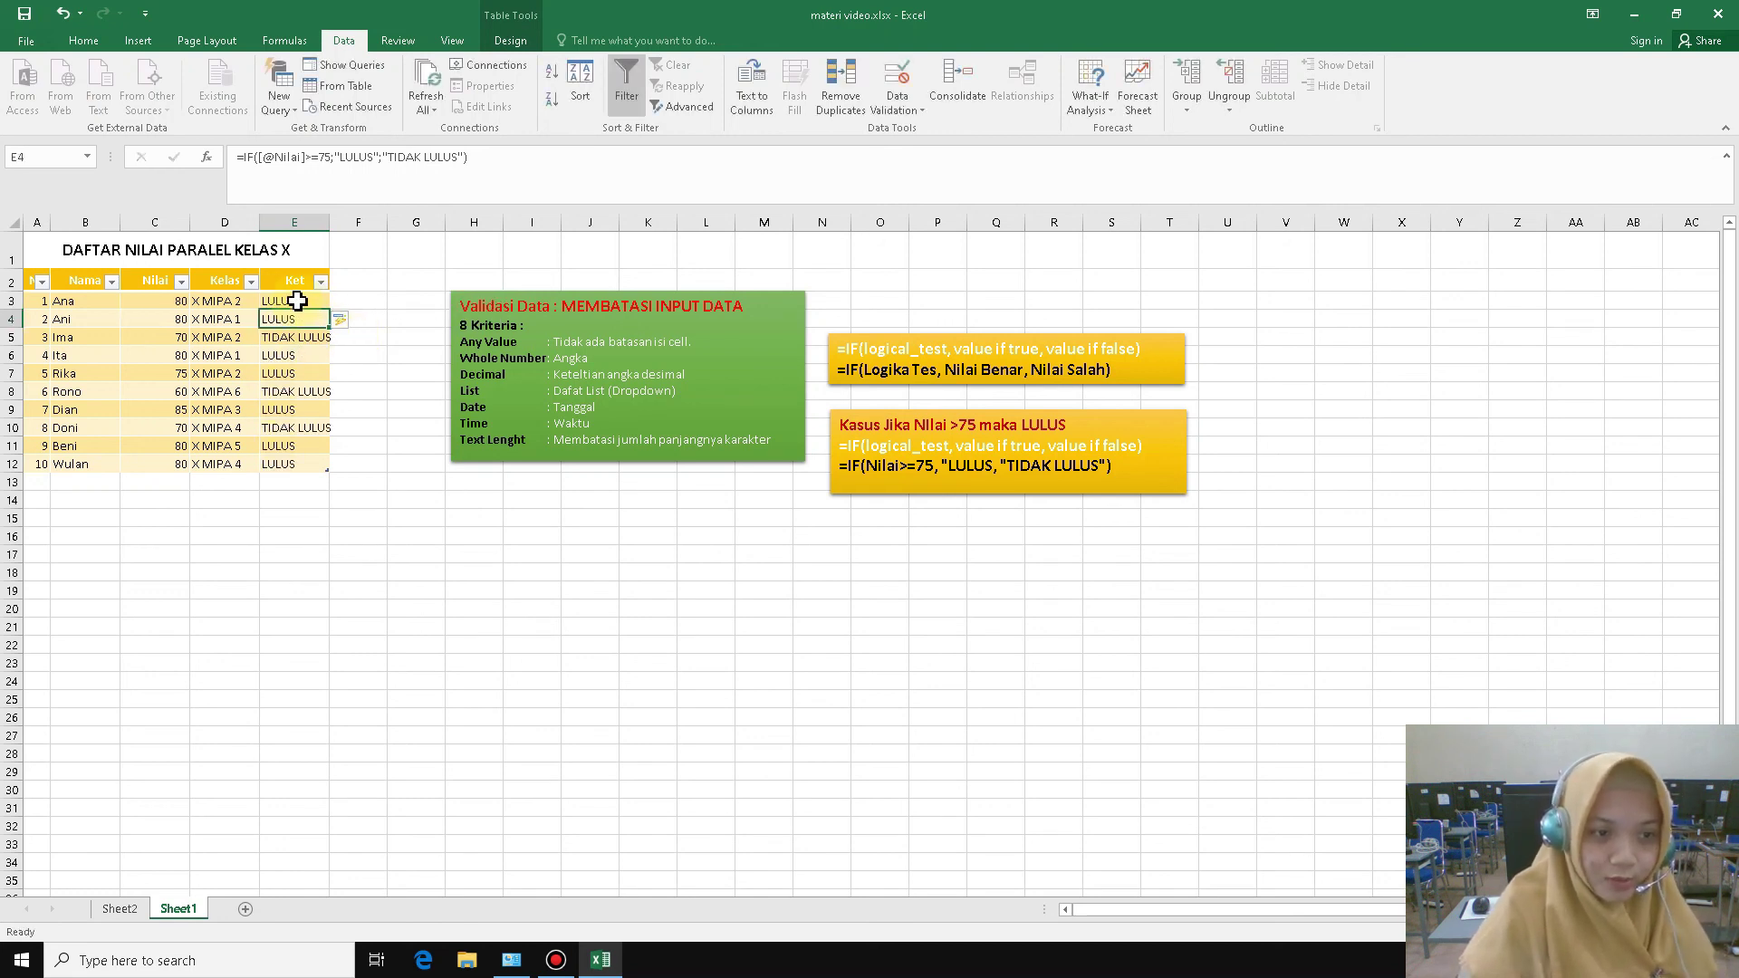
click(285, 462)
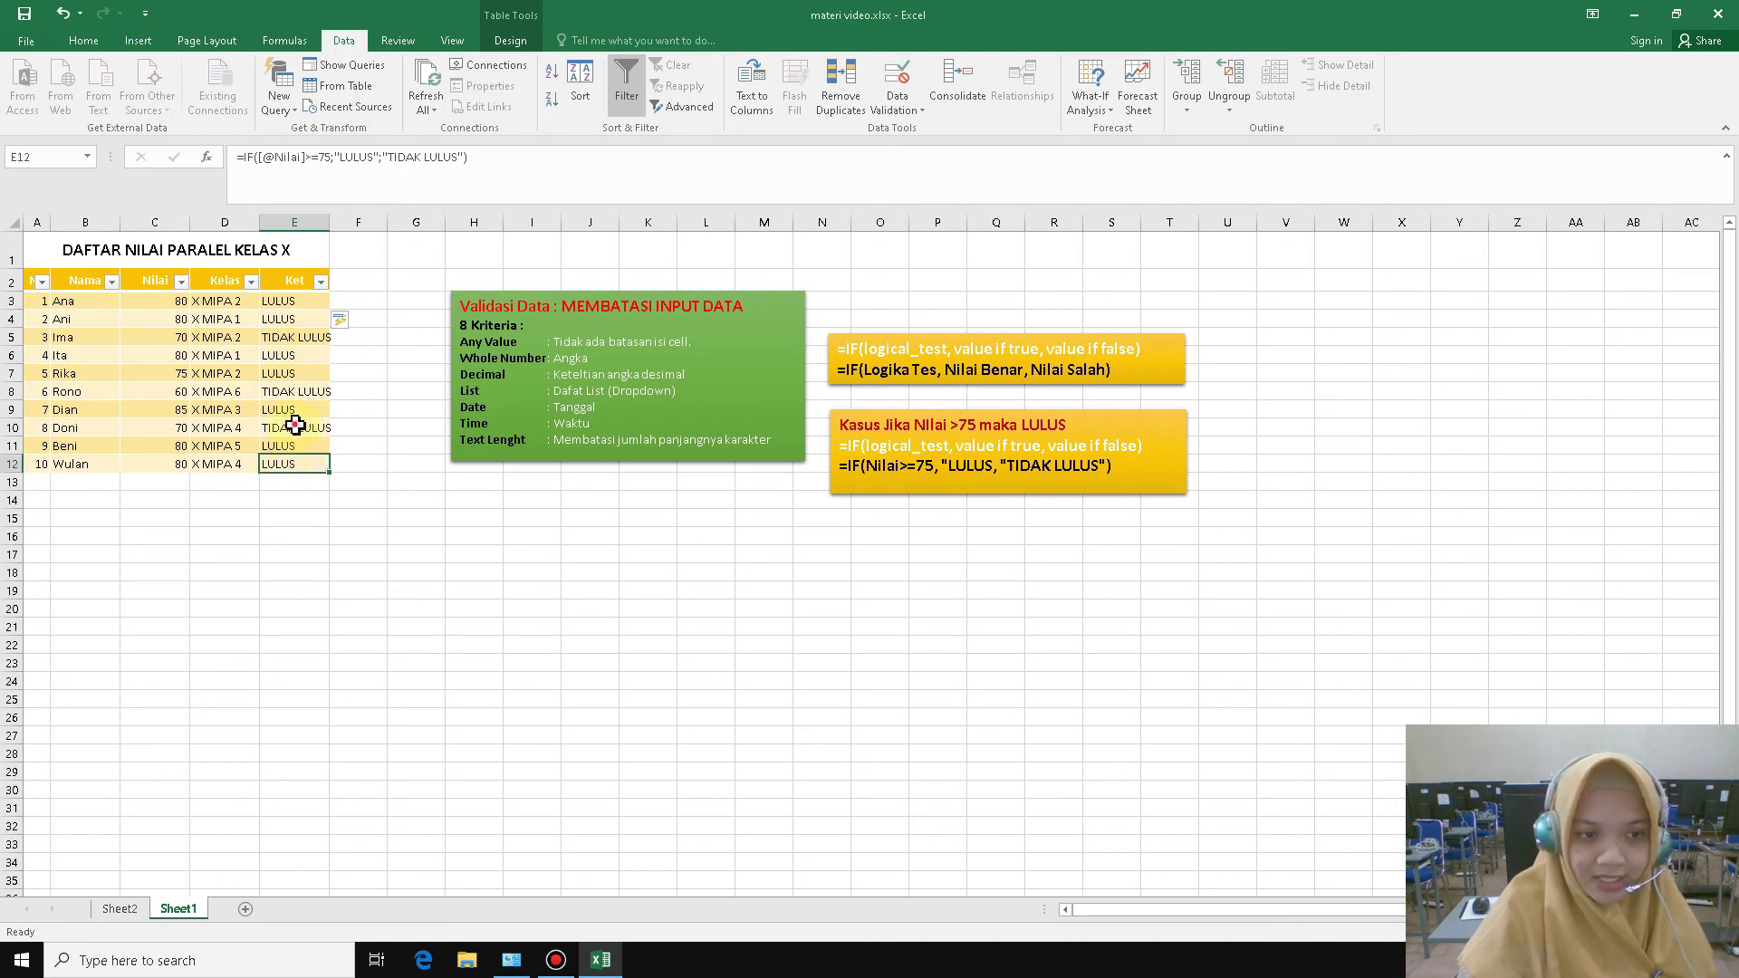
click(426, 534)
click(797, 534)
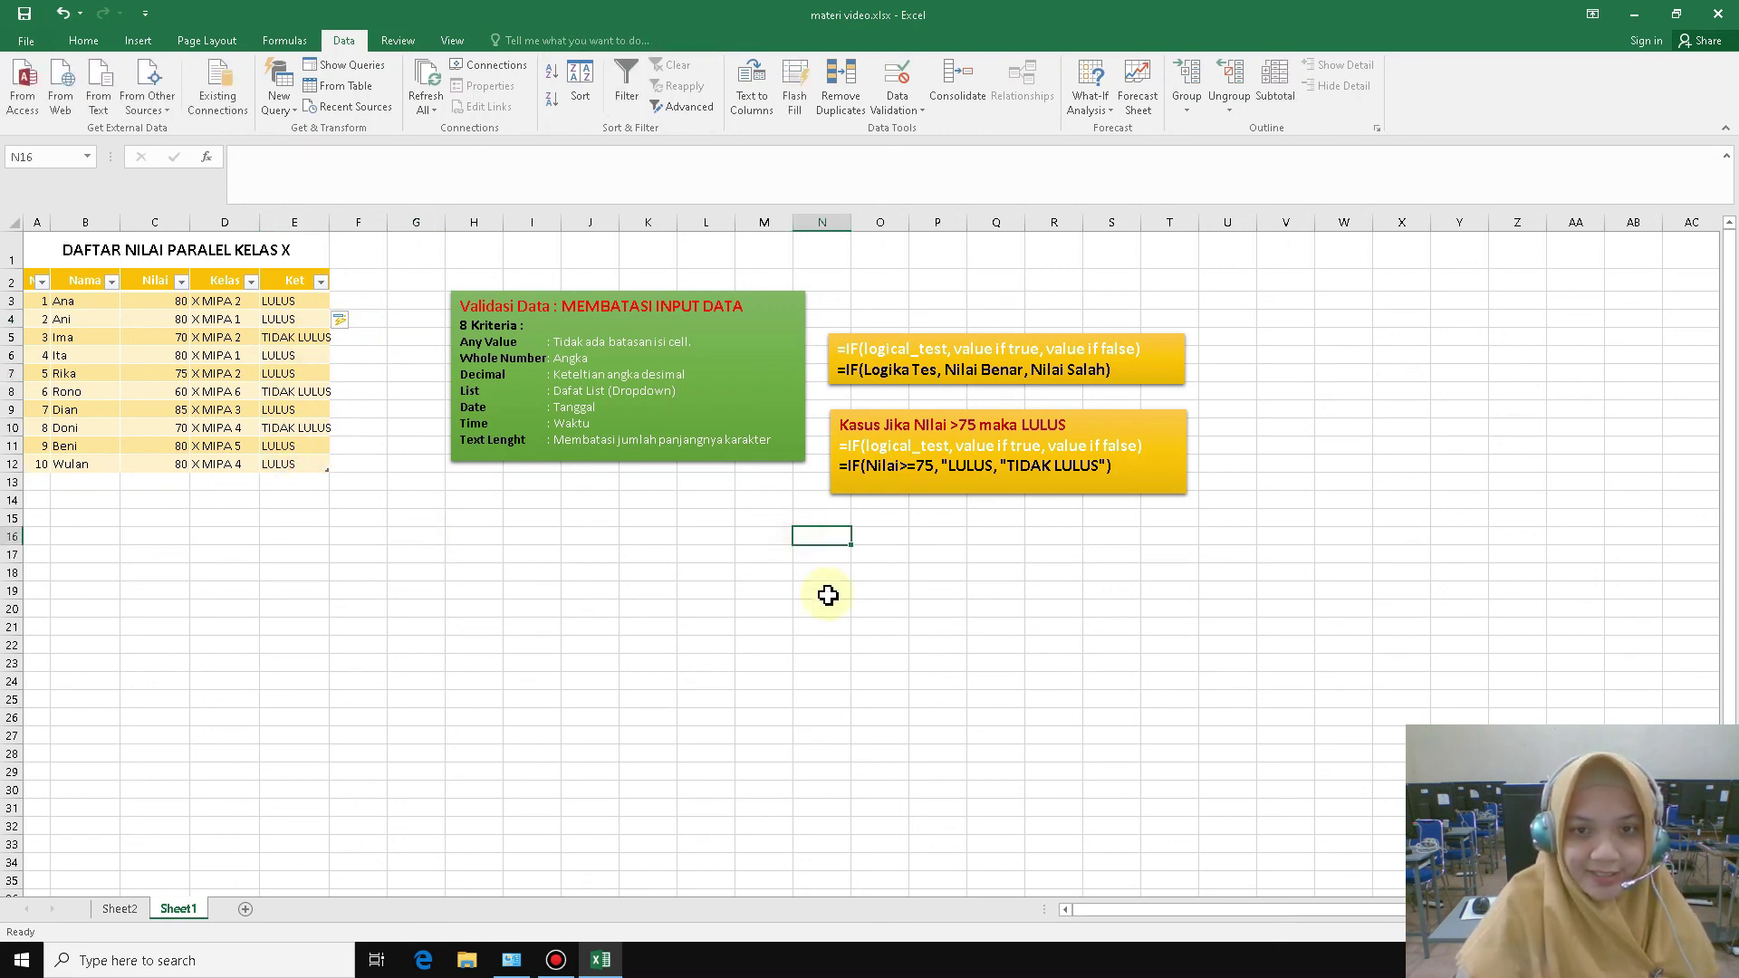